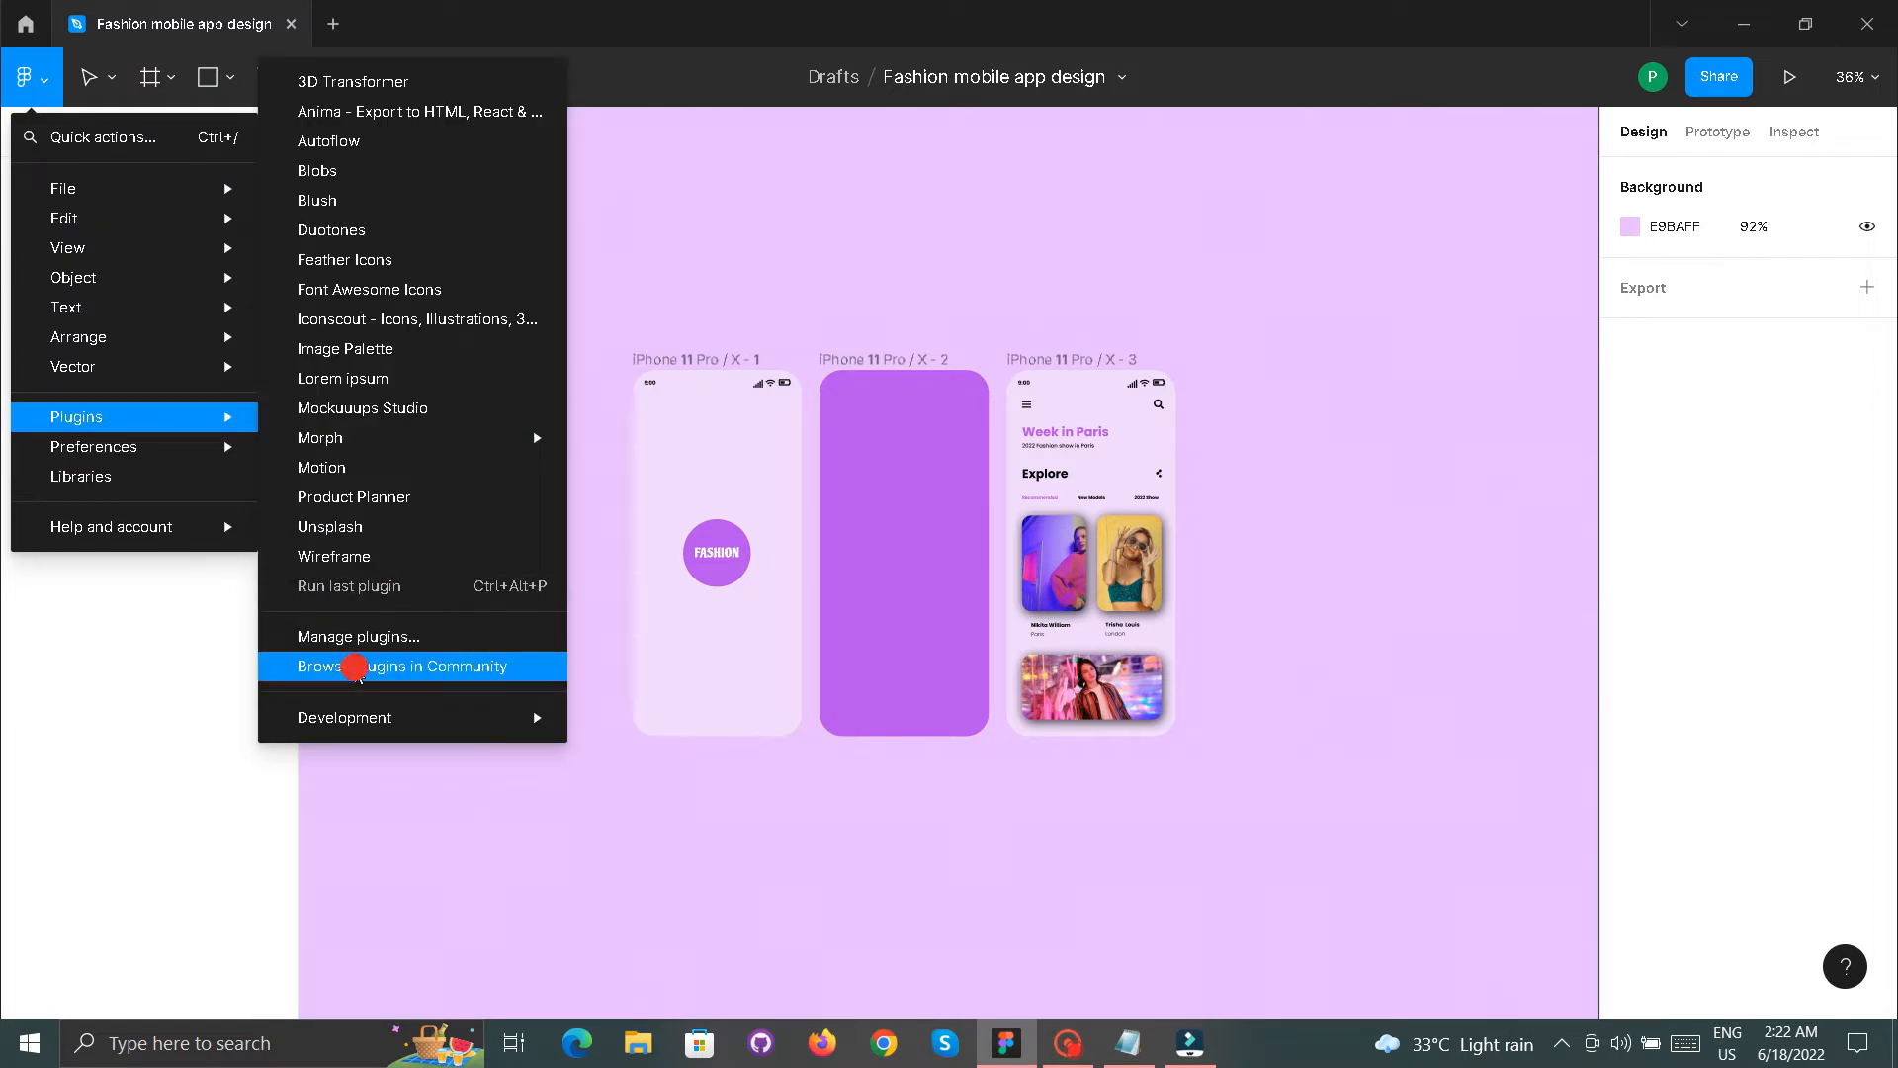
- Browse the Community plugins and search them for Blush
left_click(356, 666)
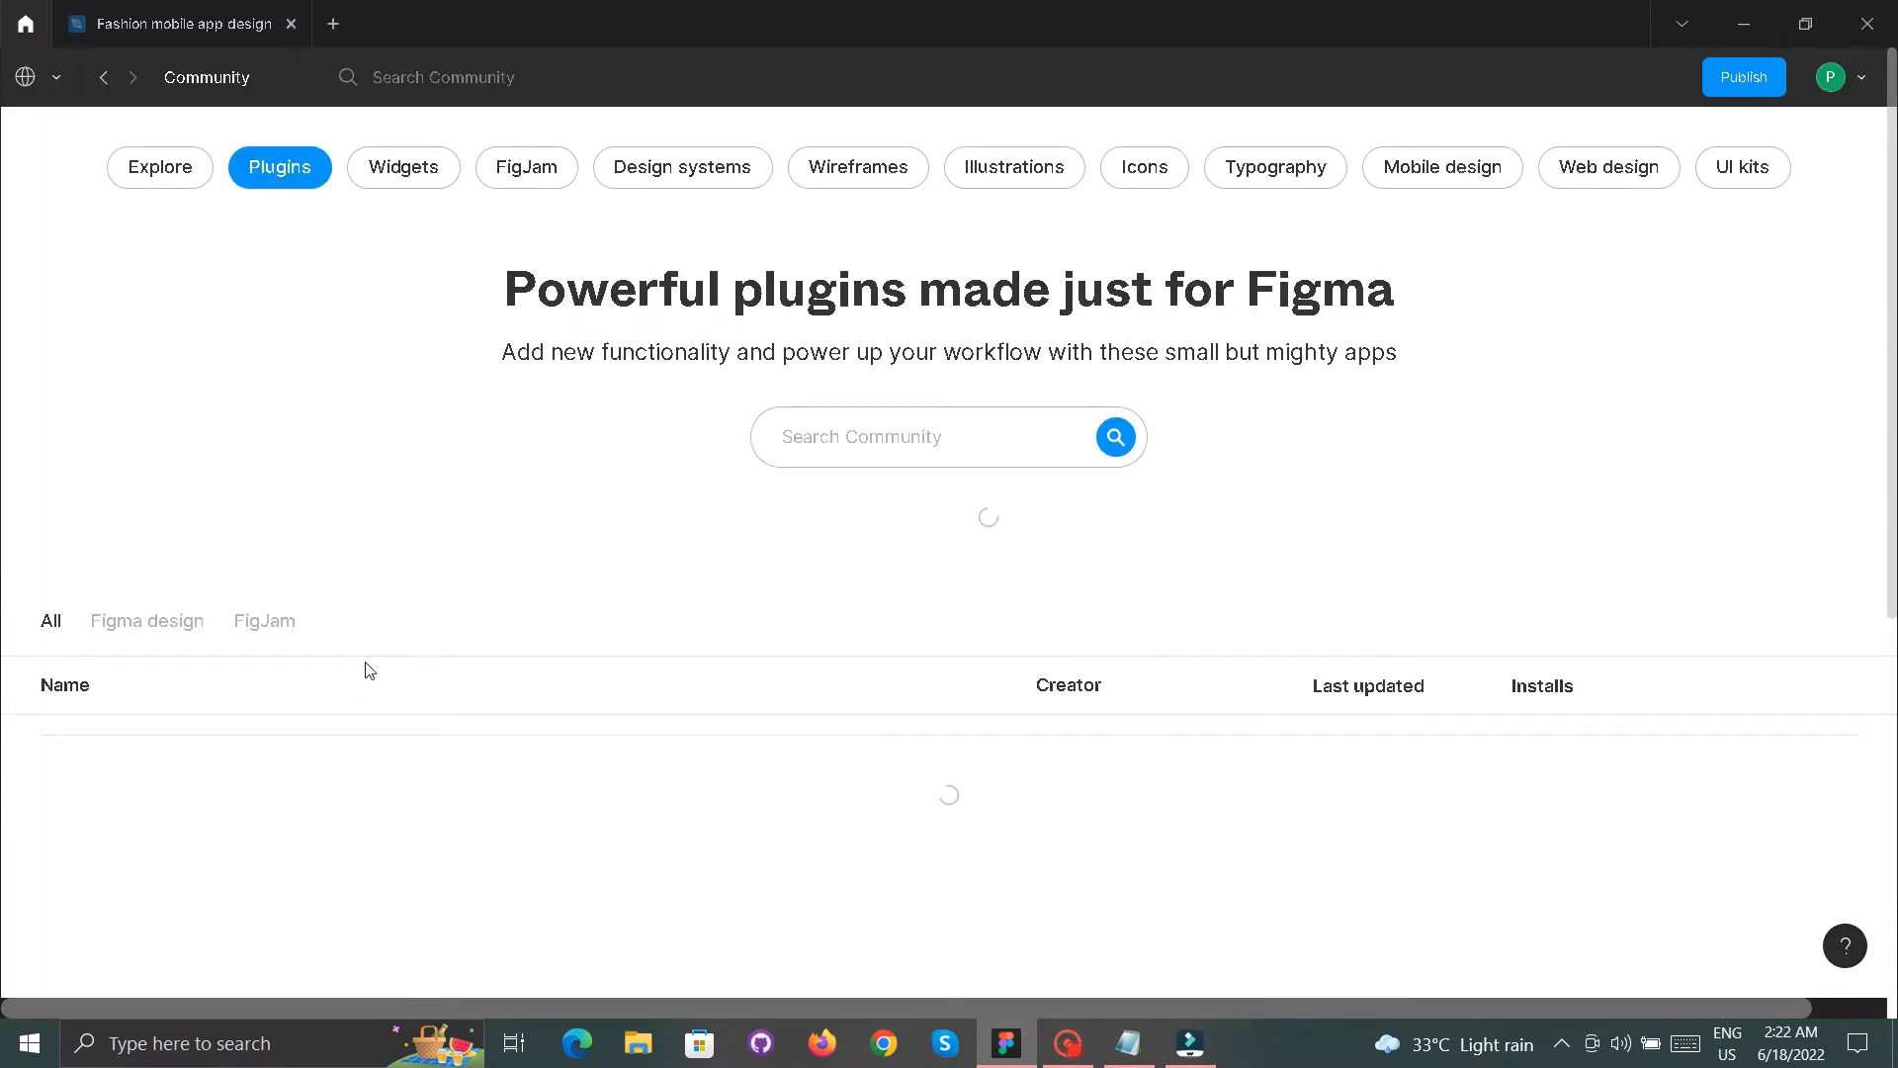
left_click(820, 439)
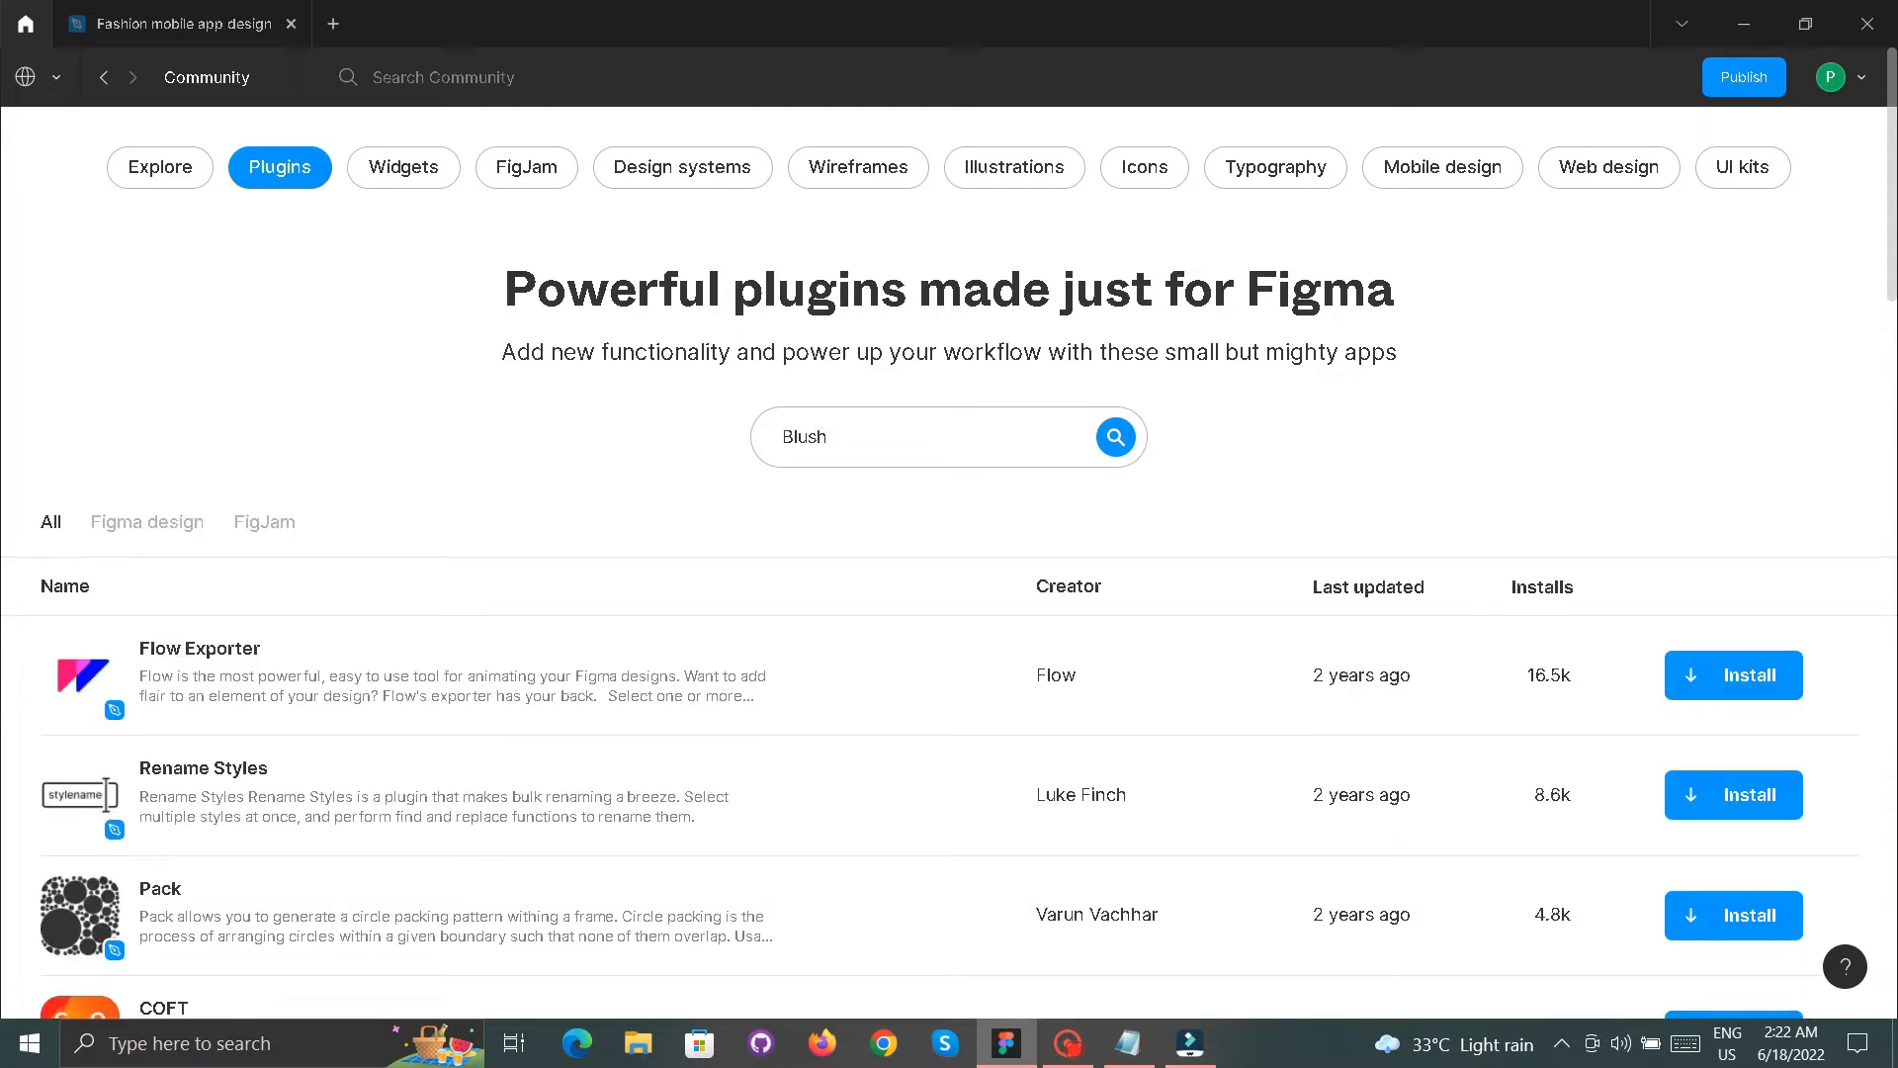
key("Return")
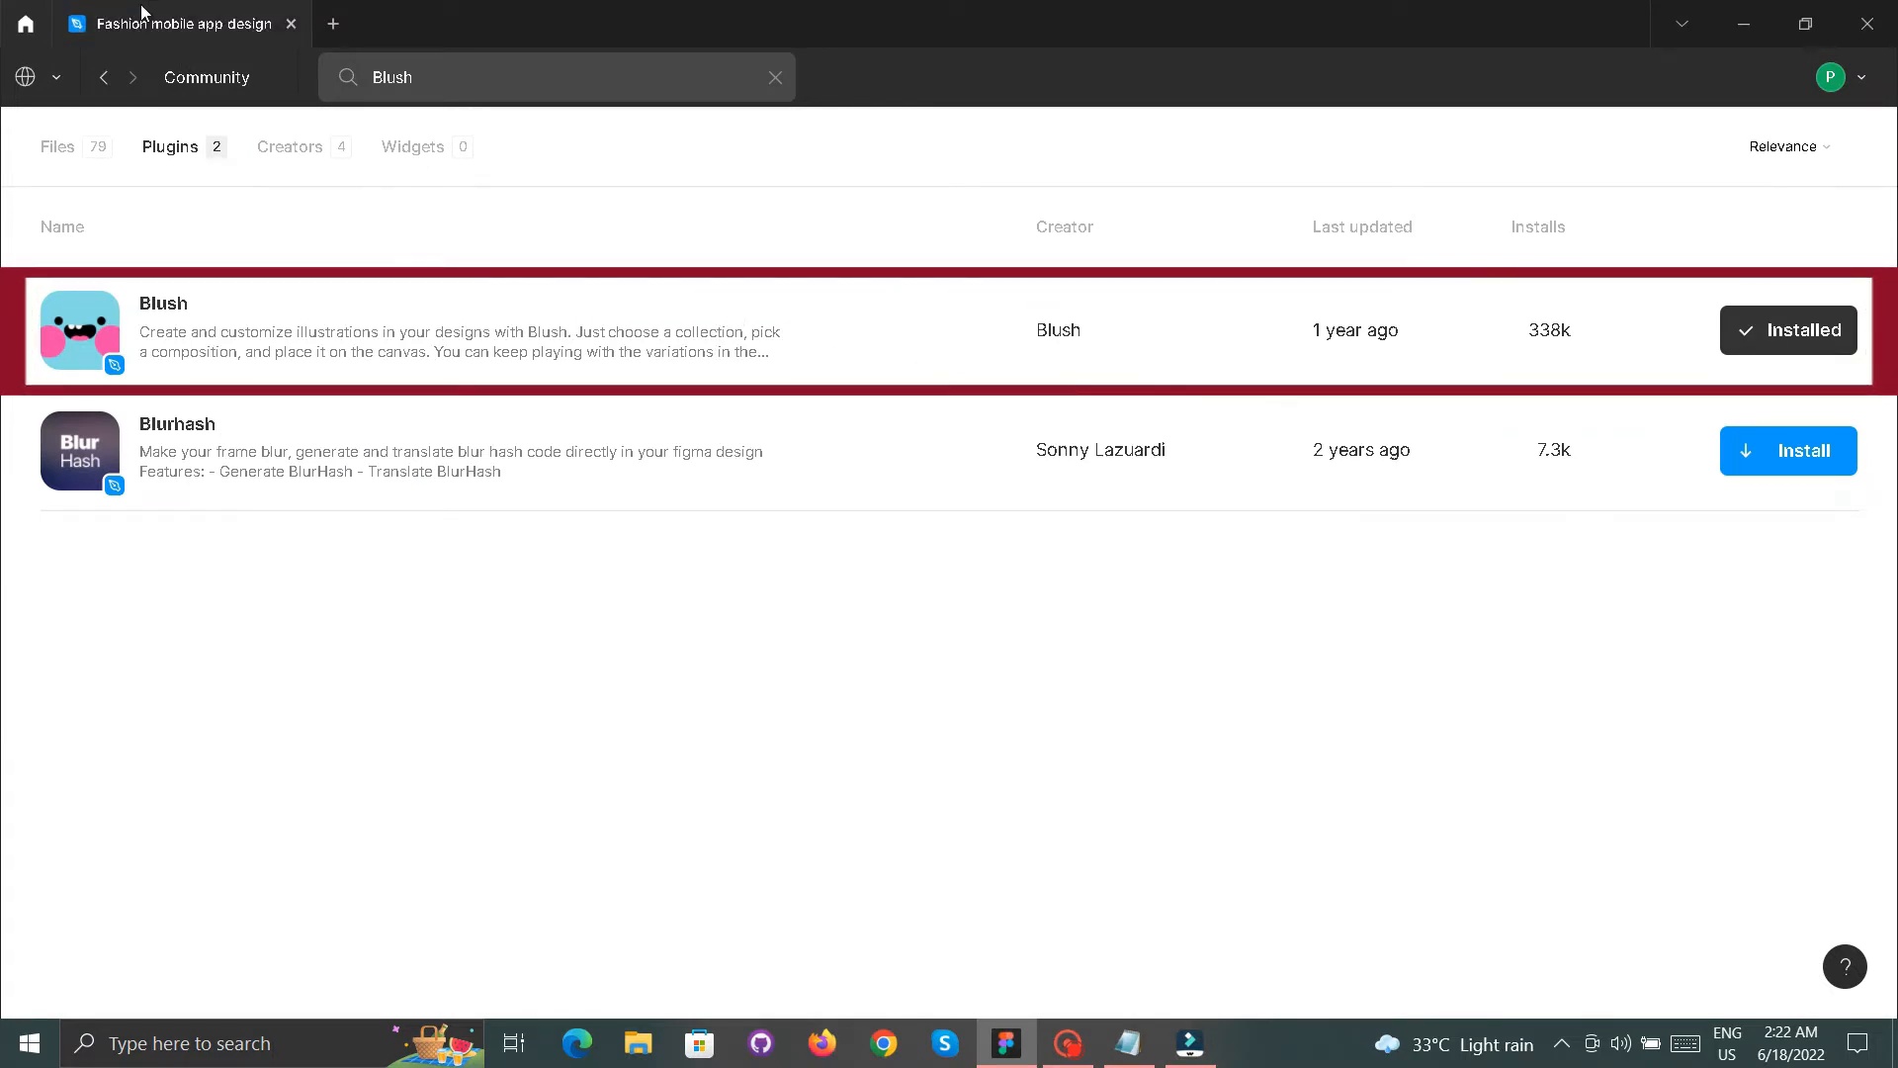
- Return to the Fashion mobile app design file and run the Blush plugin
left_click(114, 27)
right_click(1340, 512)
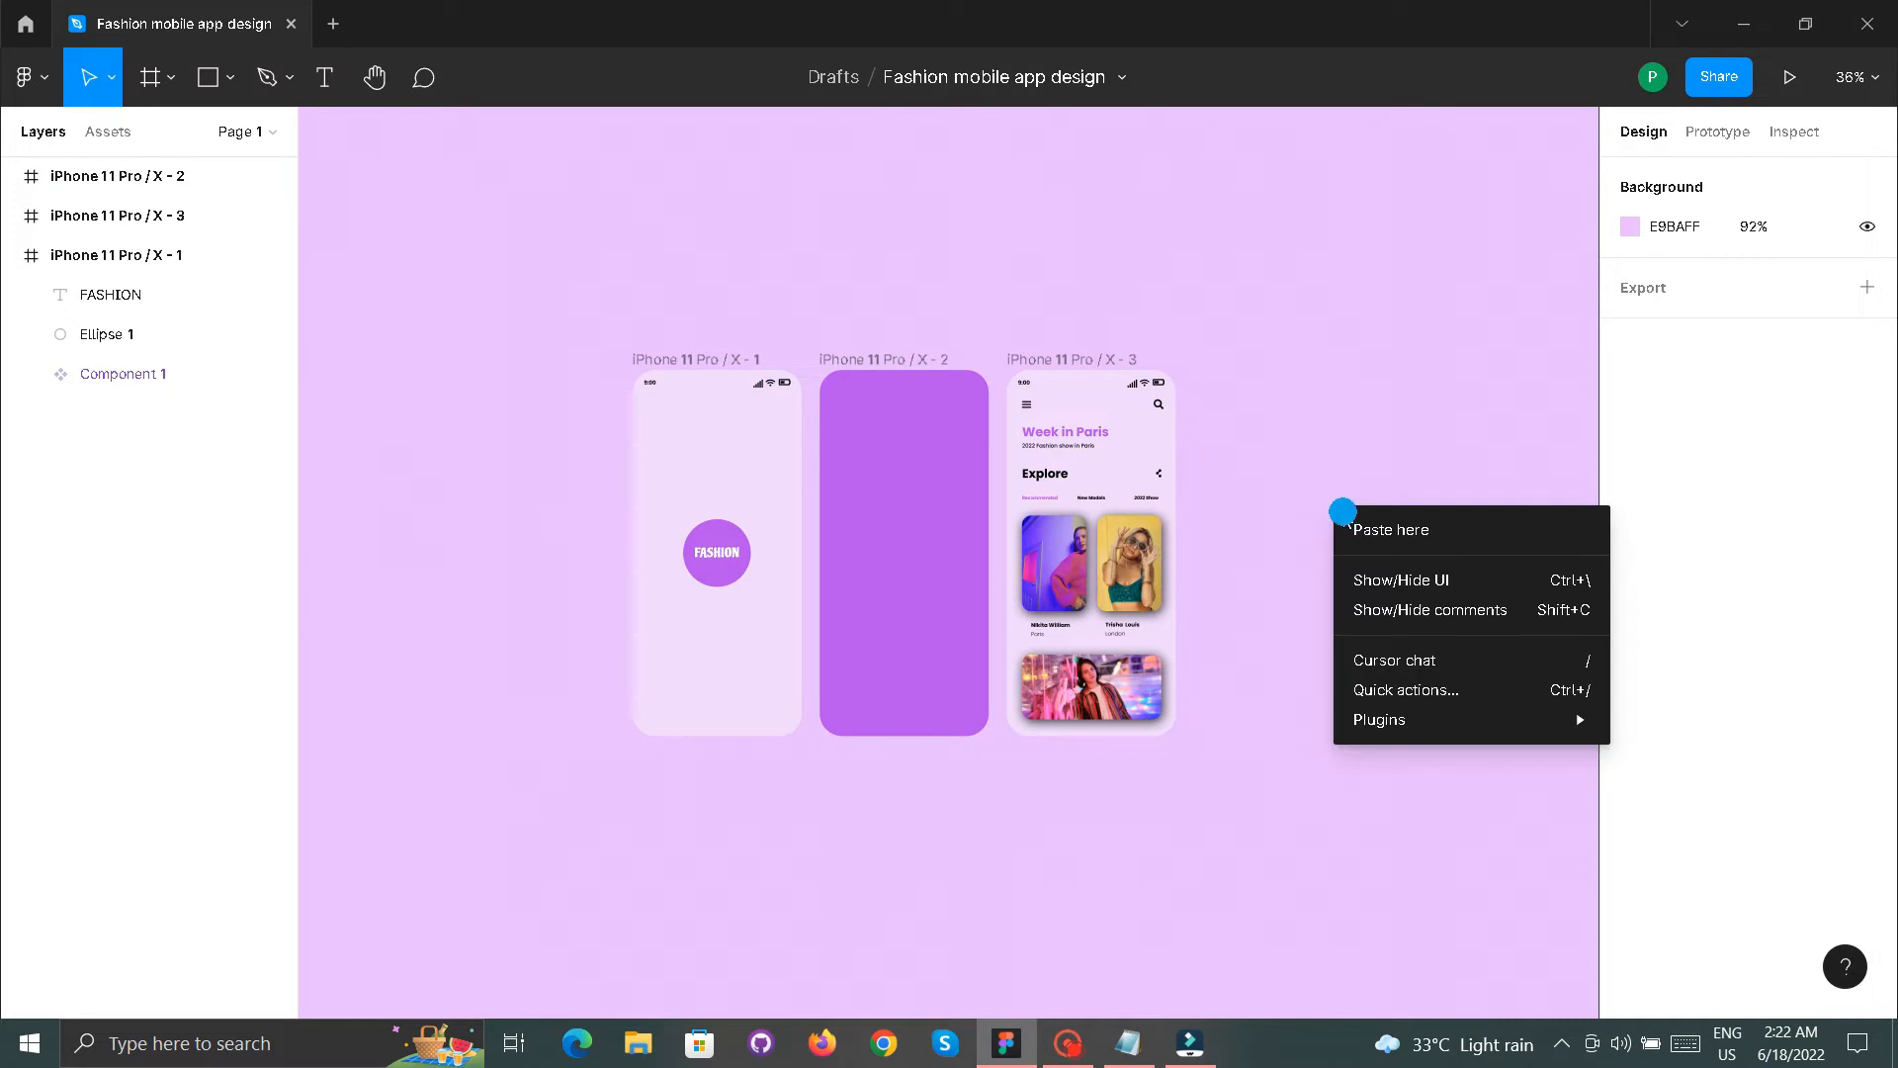
mouse_move(1363, 722)
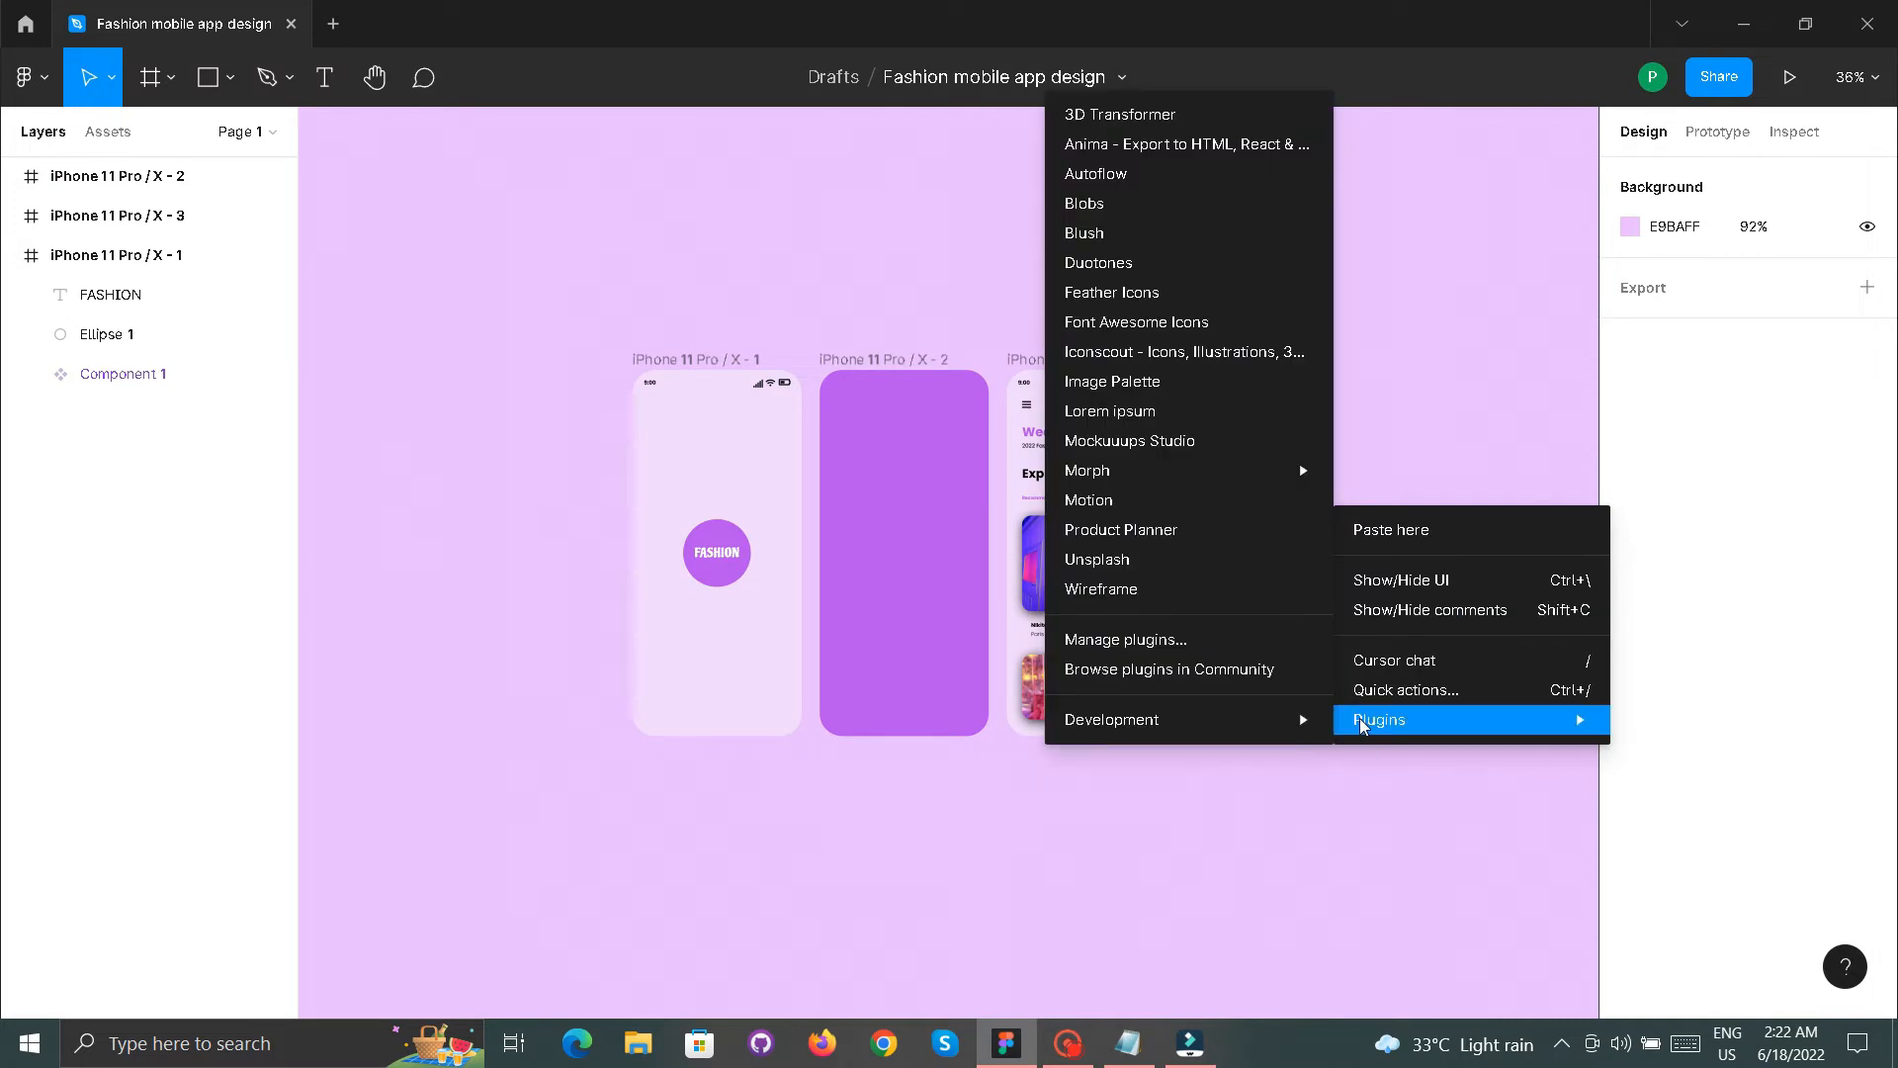
left_click(1150, 240)
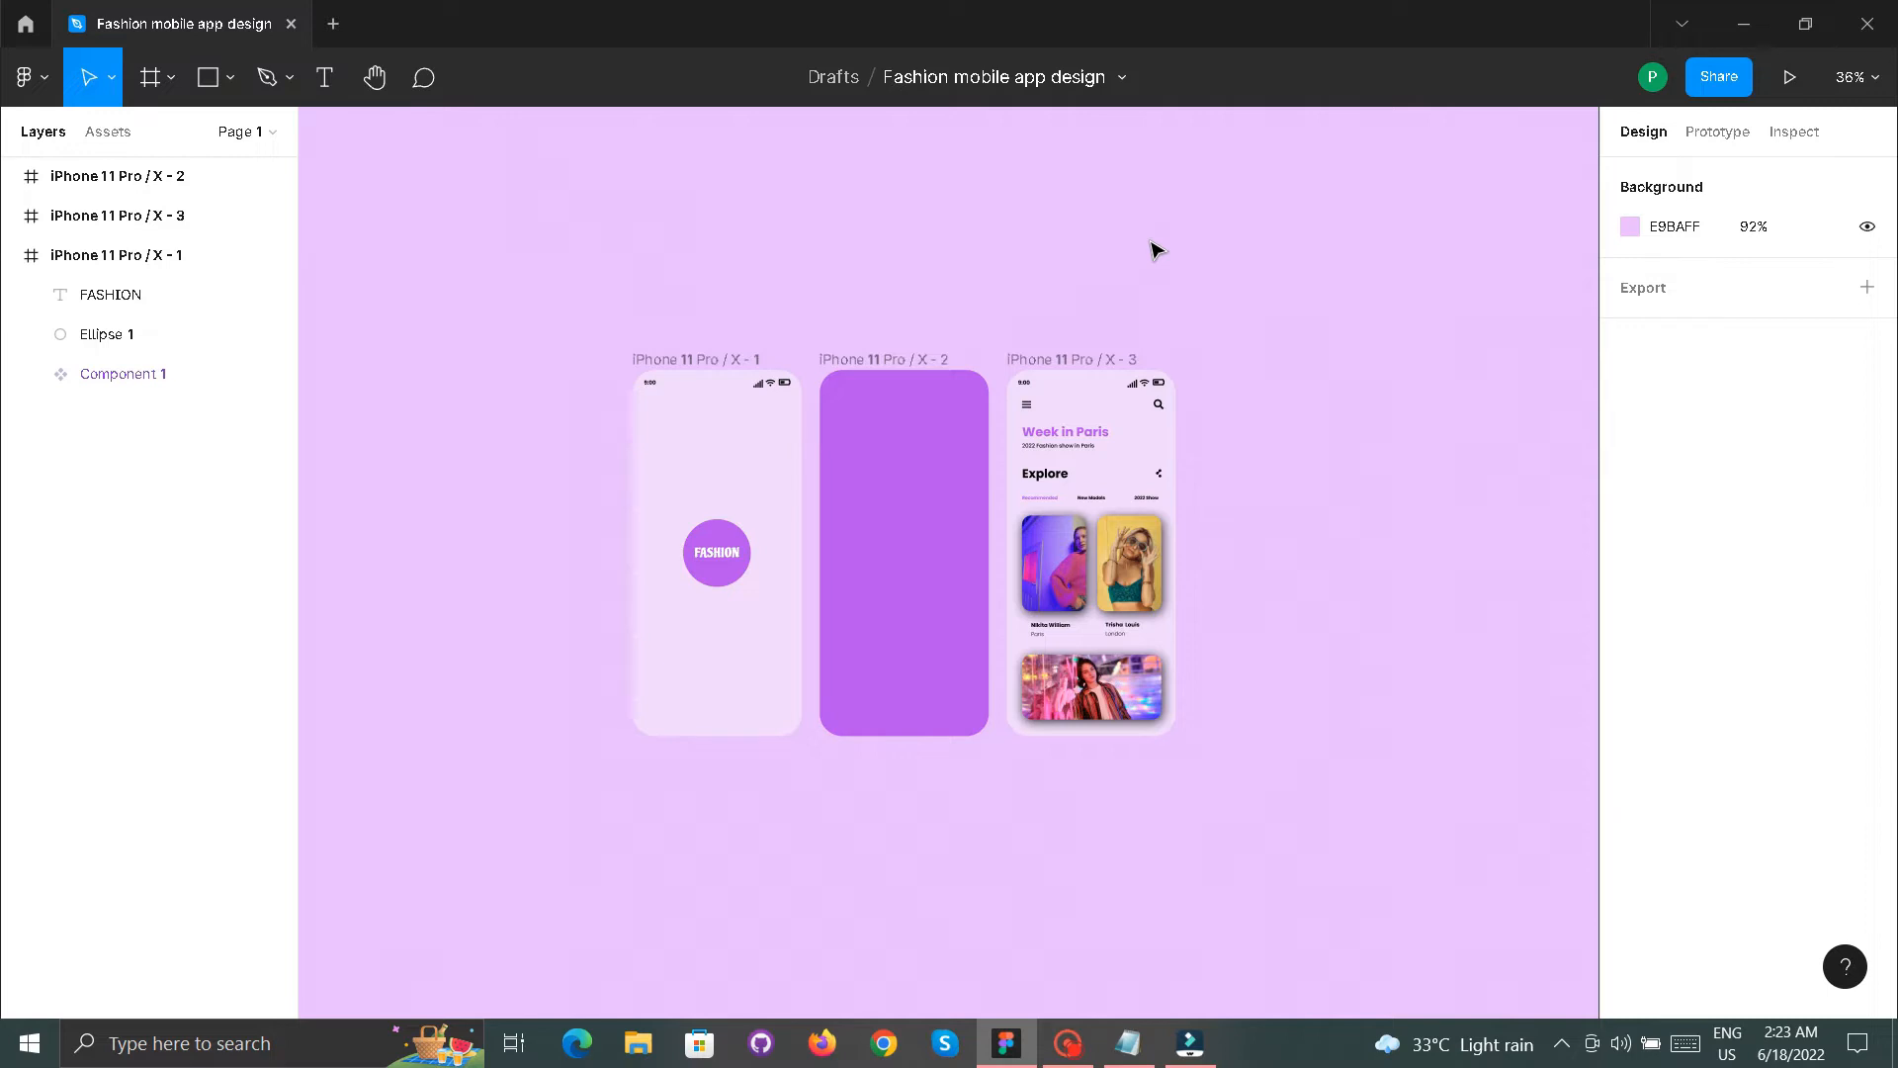
right_click(1140, 235)
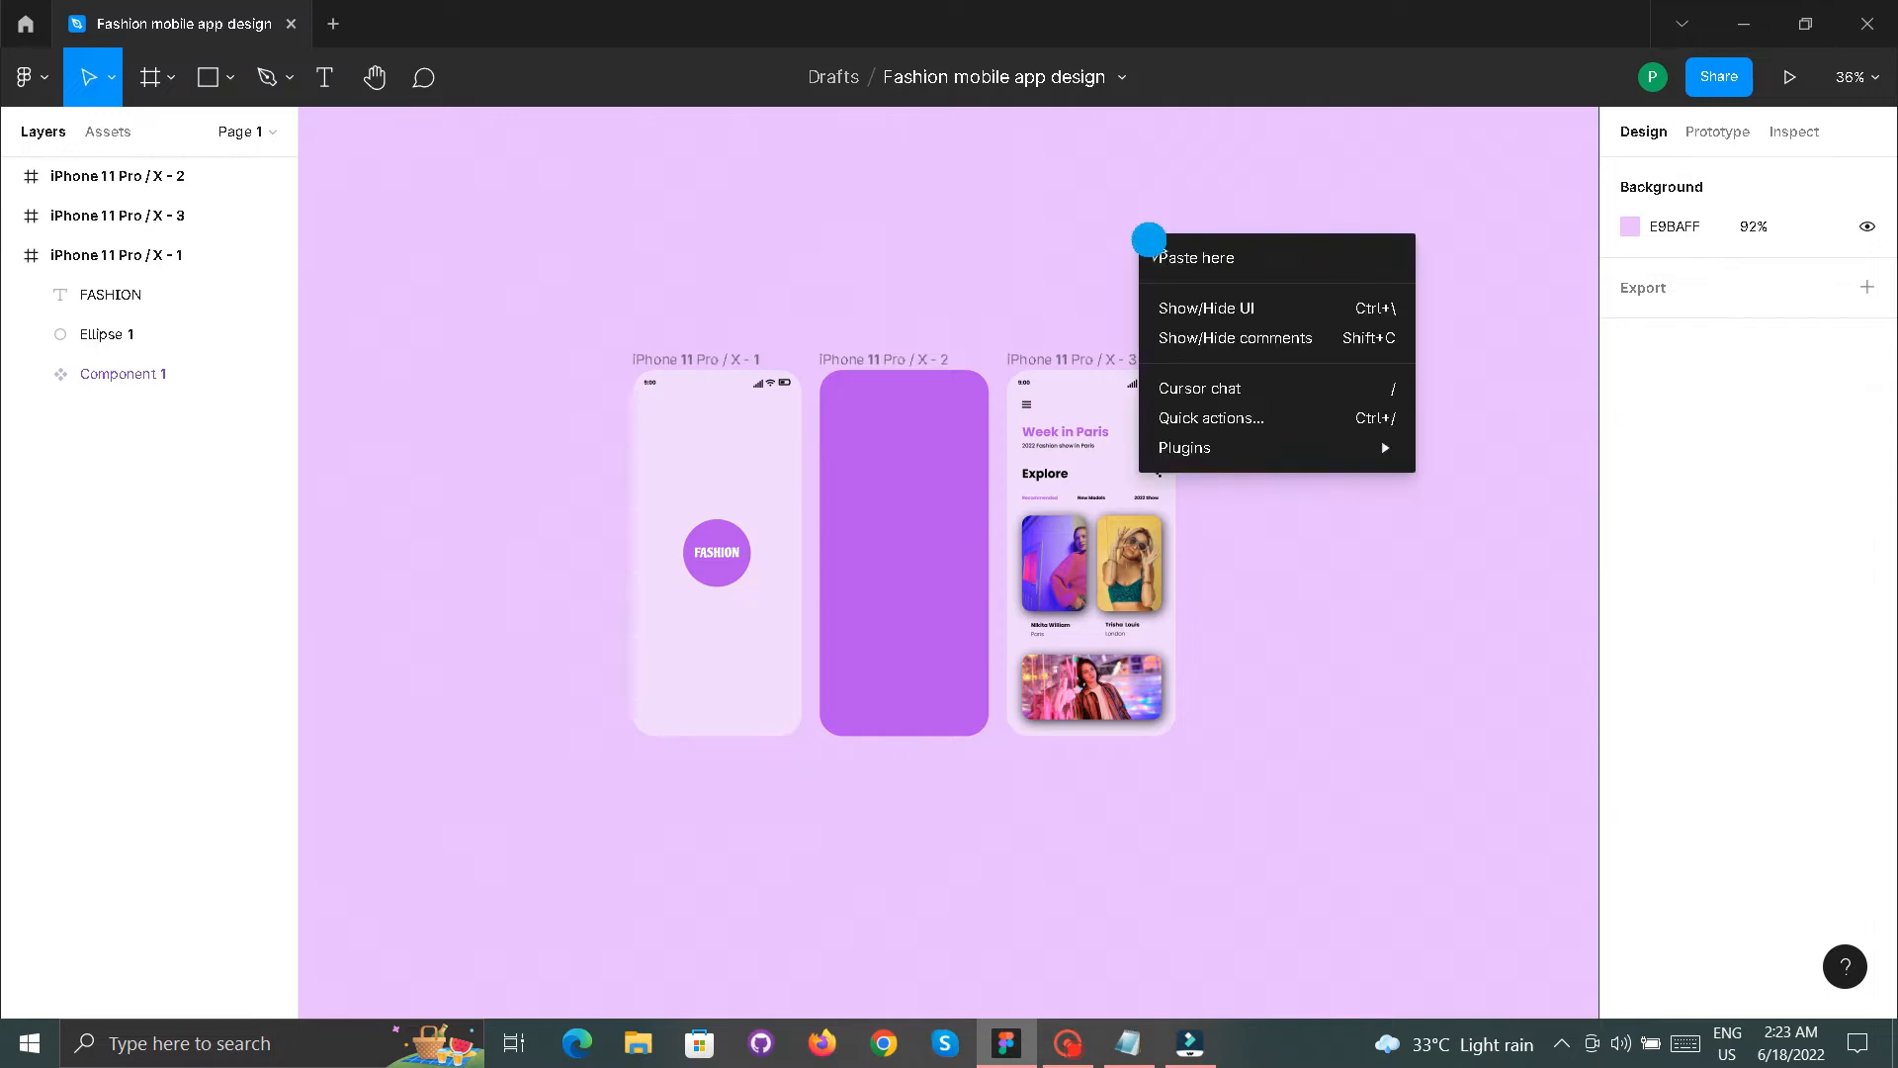
left_click(1150, 176)
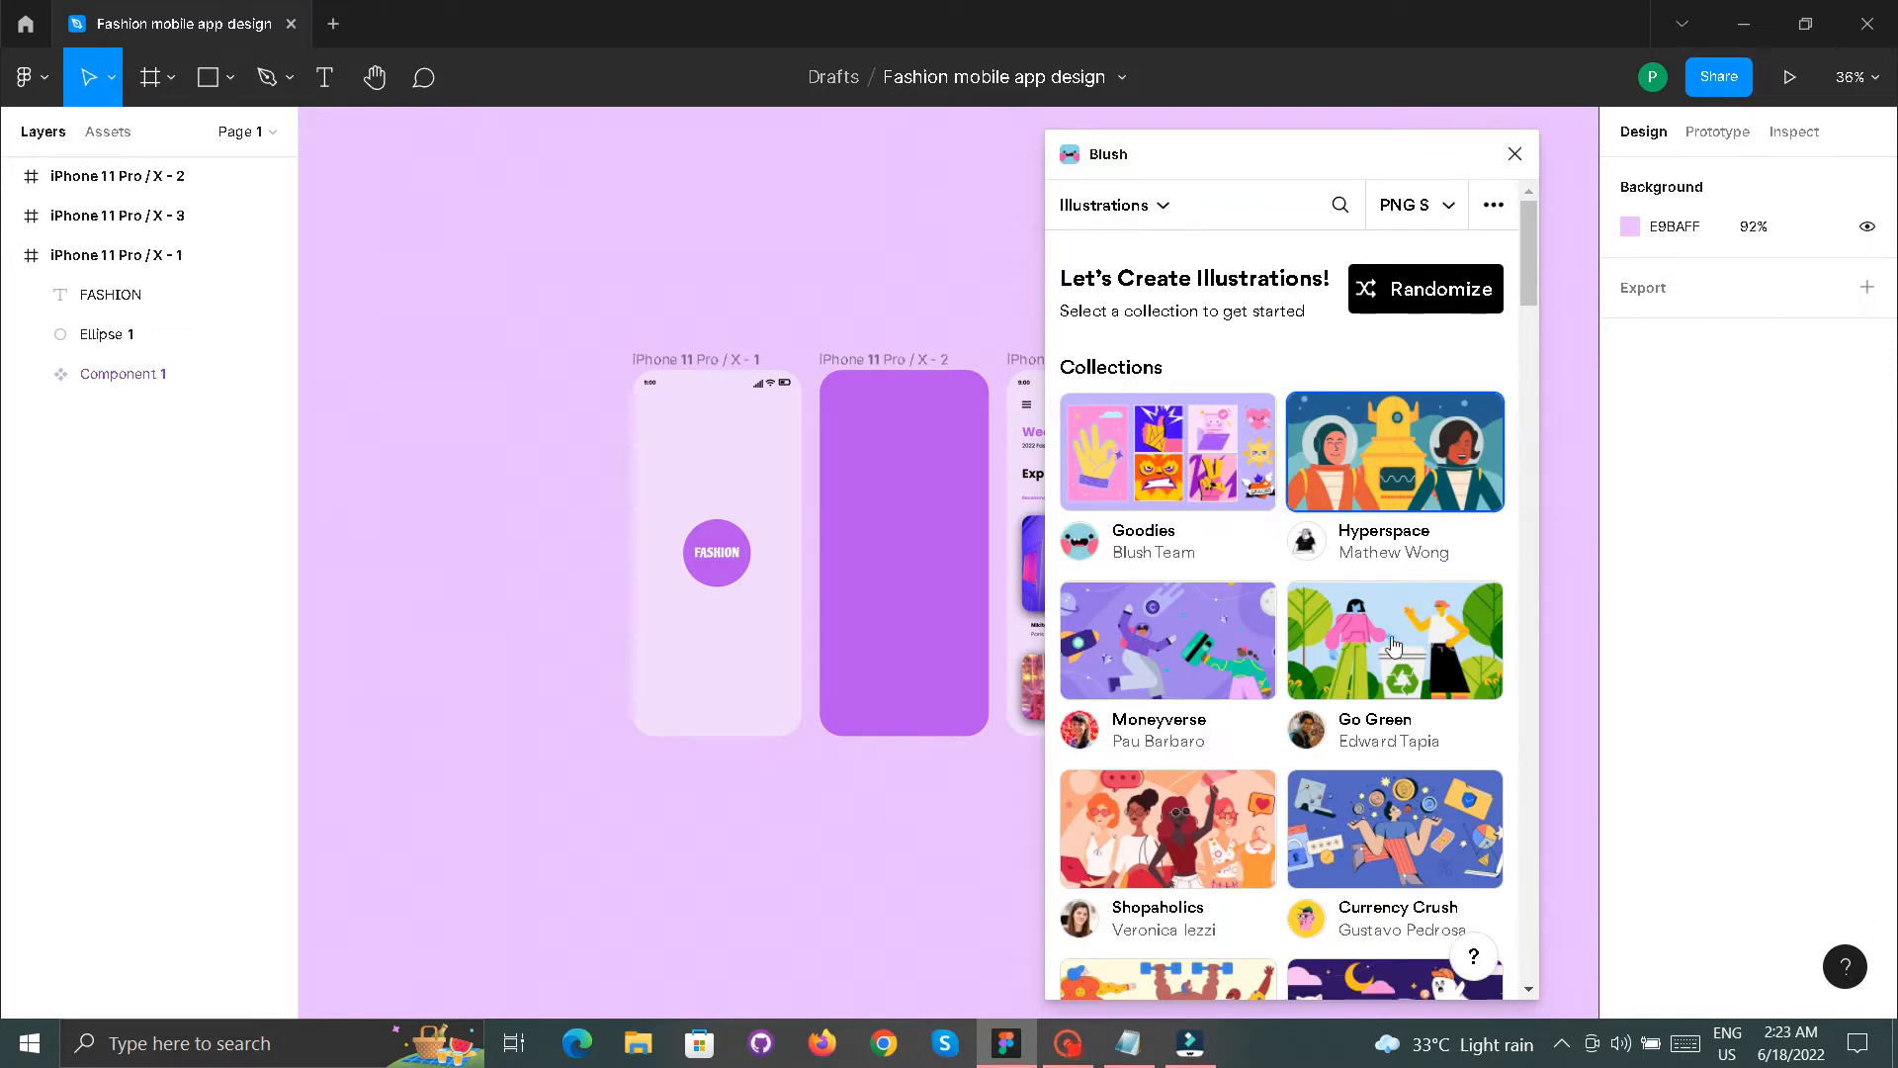
- Insert the Pink Avatar illustration from Blush's Tutto Ricco collection and move it to about X -1091, Y -567
scroll(1389, 594, "down", 6)
scroll(1394, 647, "down", 2)
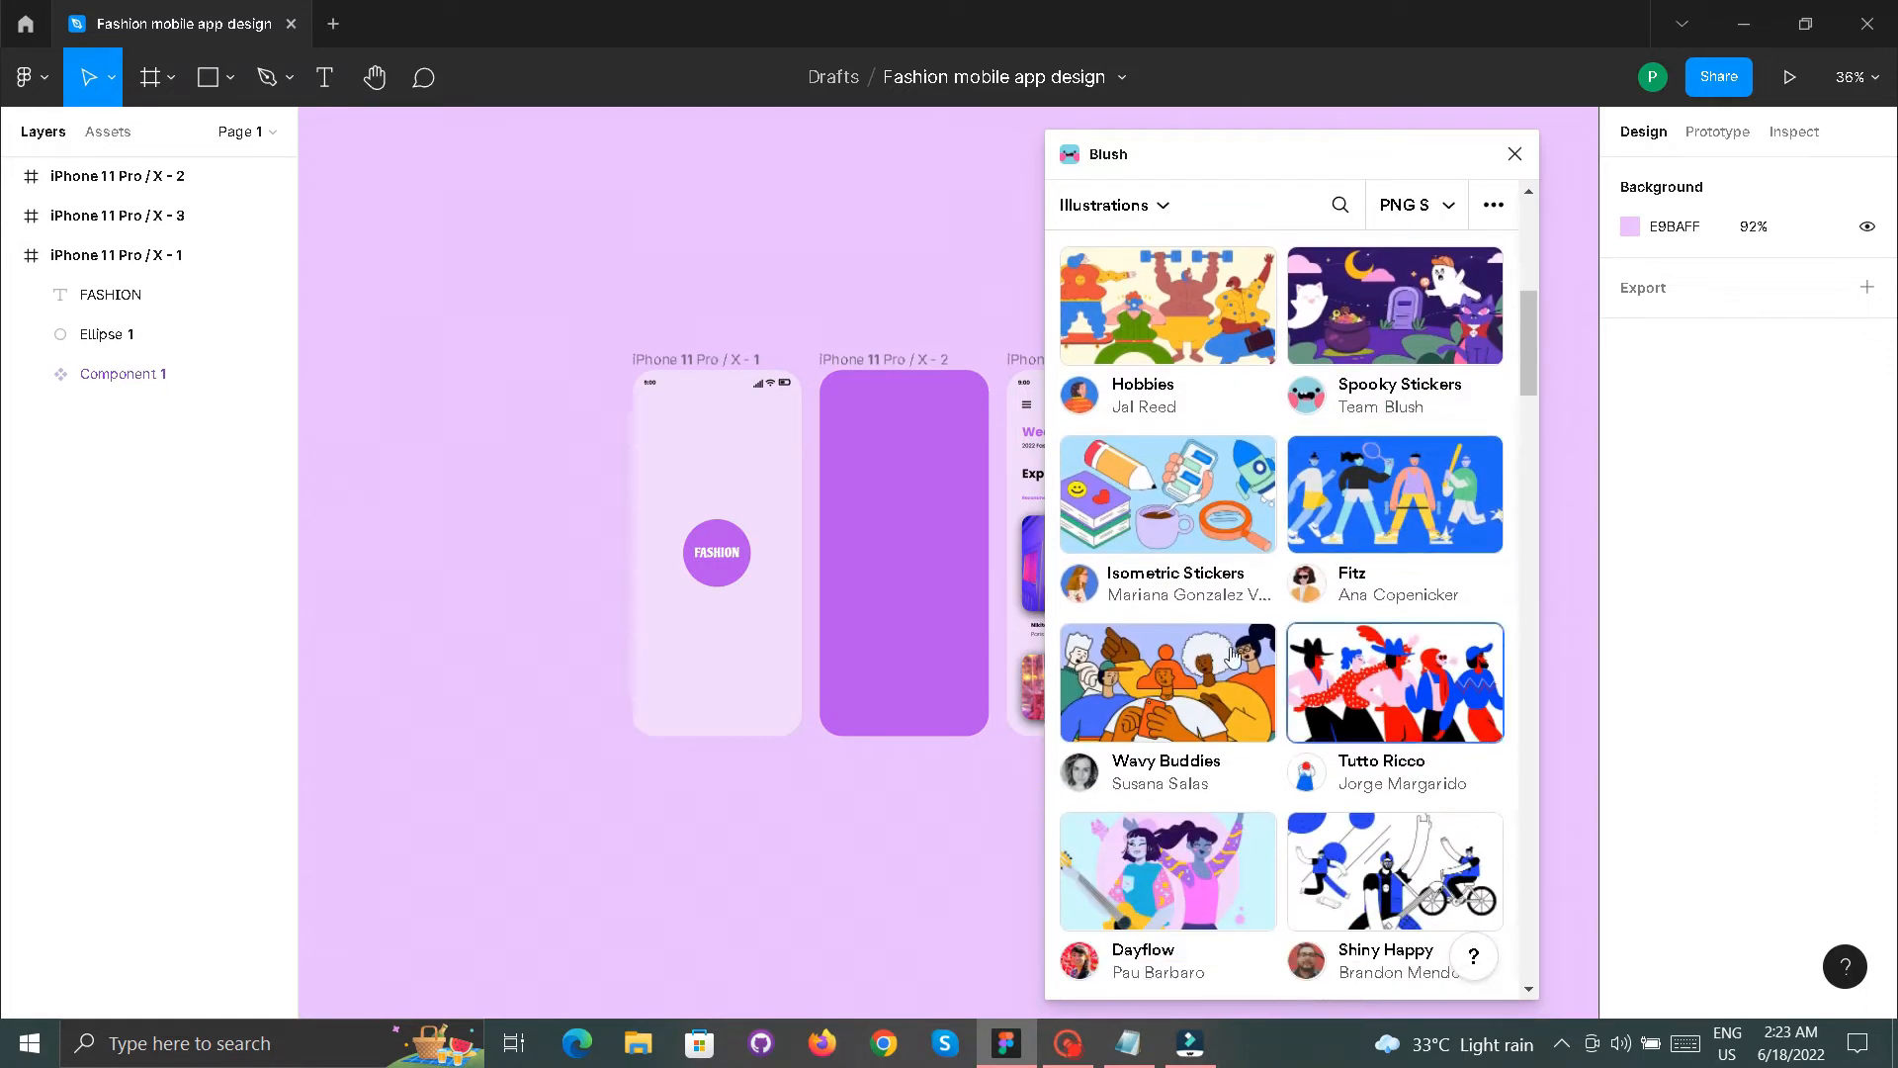
left_click(1349, 593)
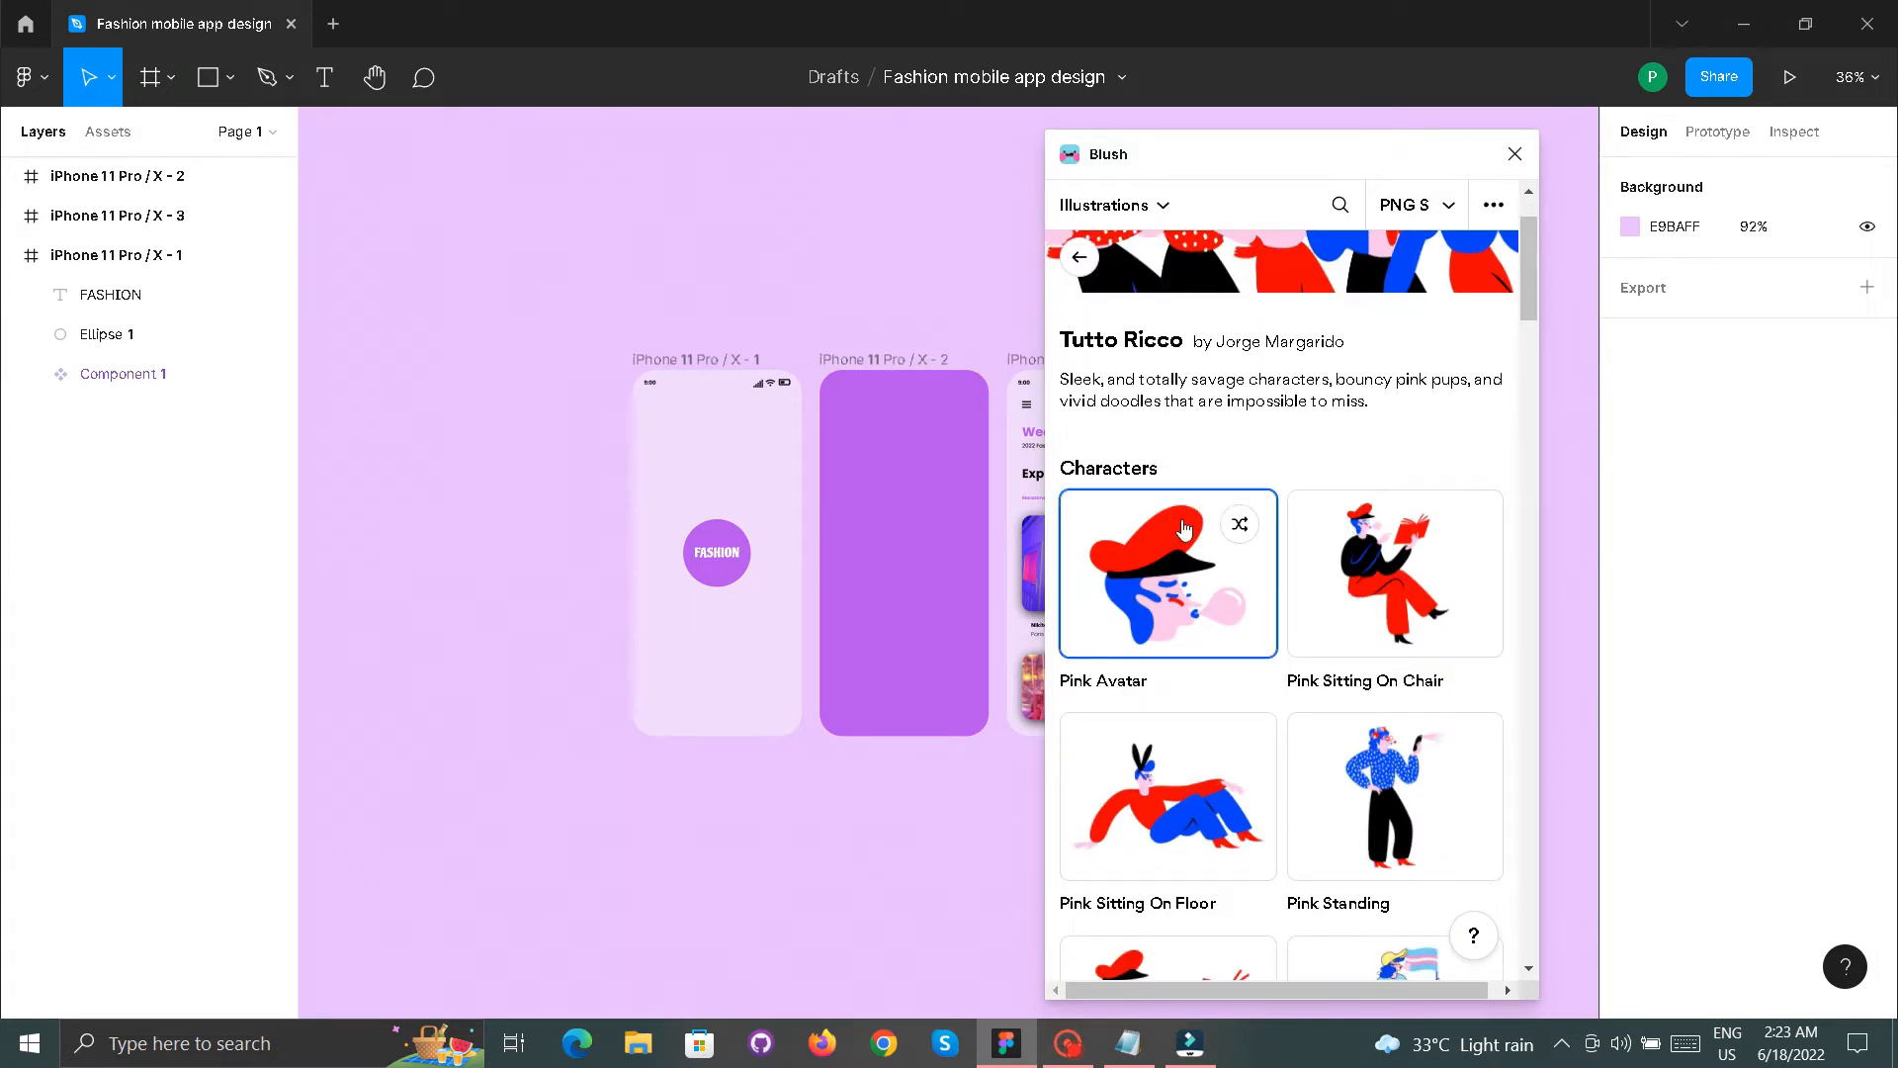
left_click(1184, 530)
left_click_drag(856, 463, 609, 440)
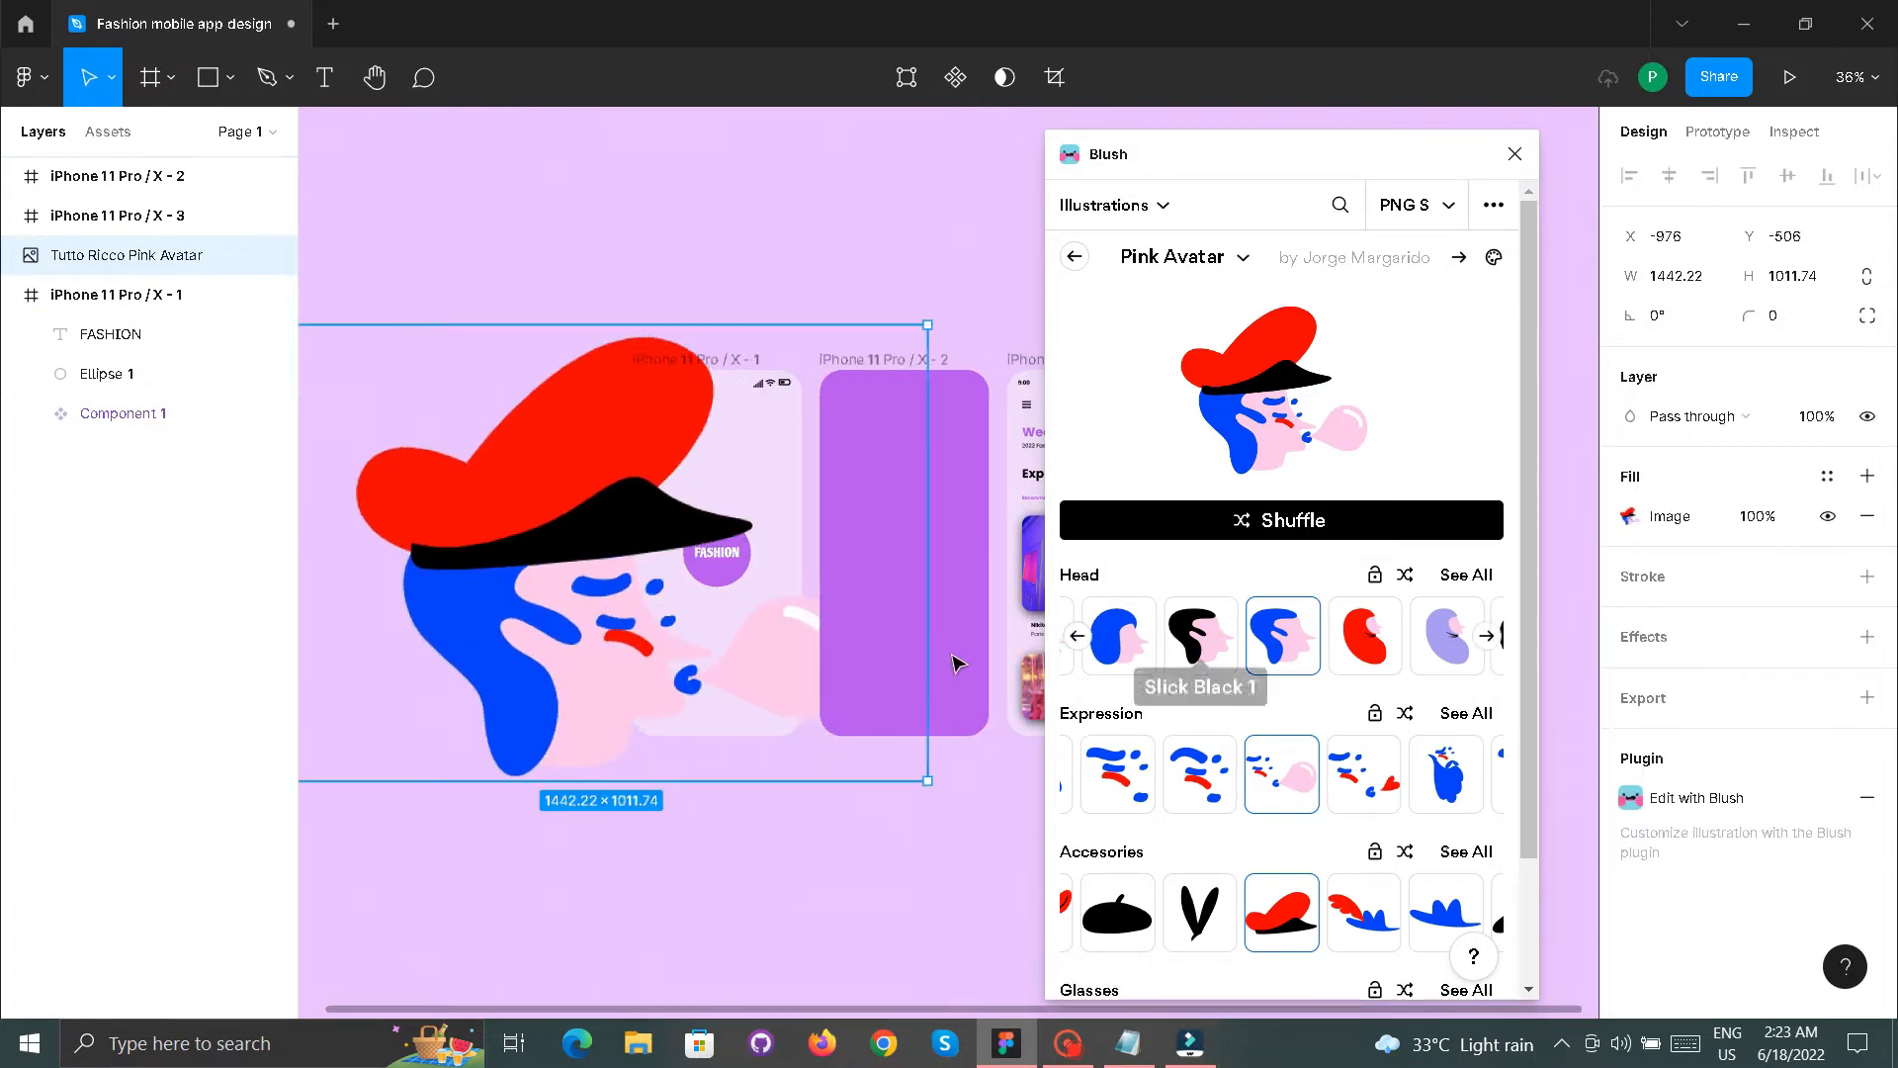
scroll(781, 661, "up", 2)
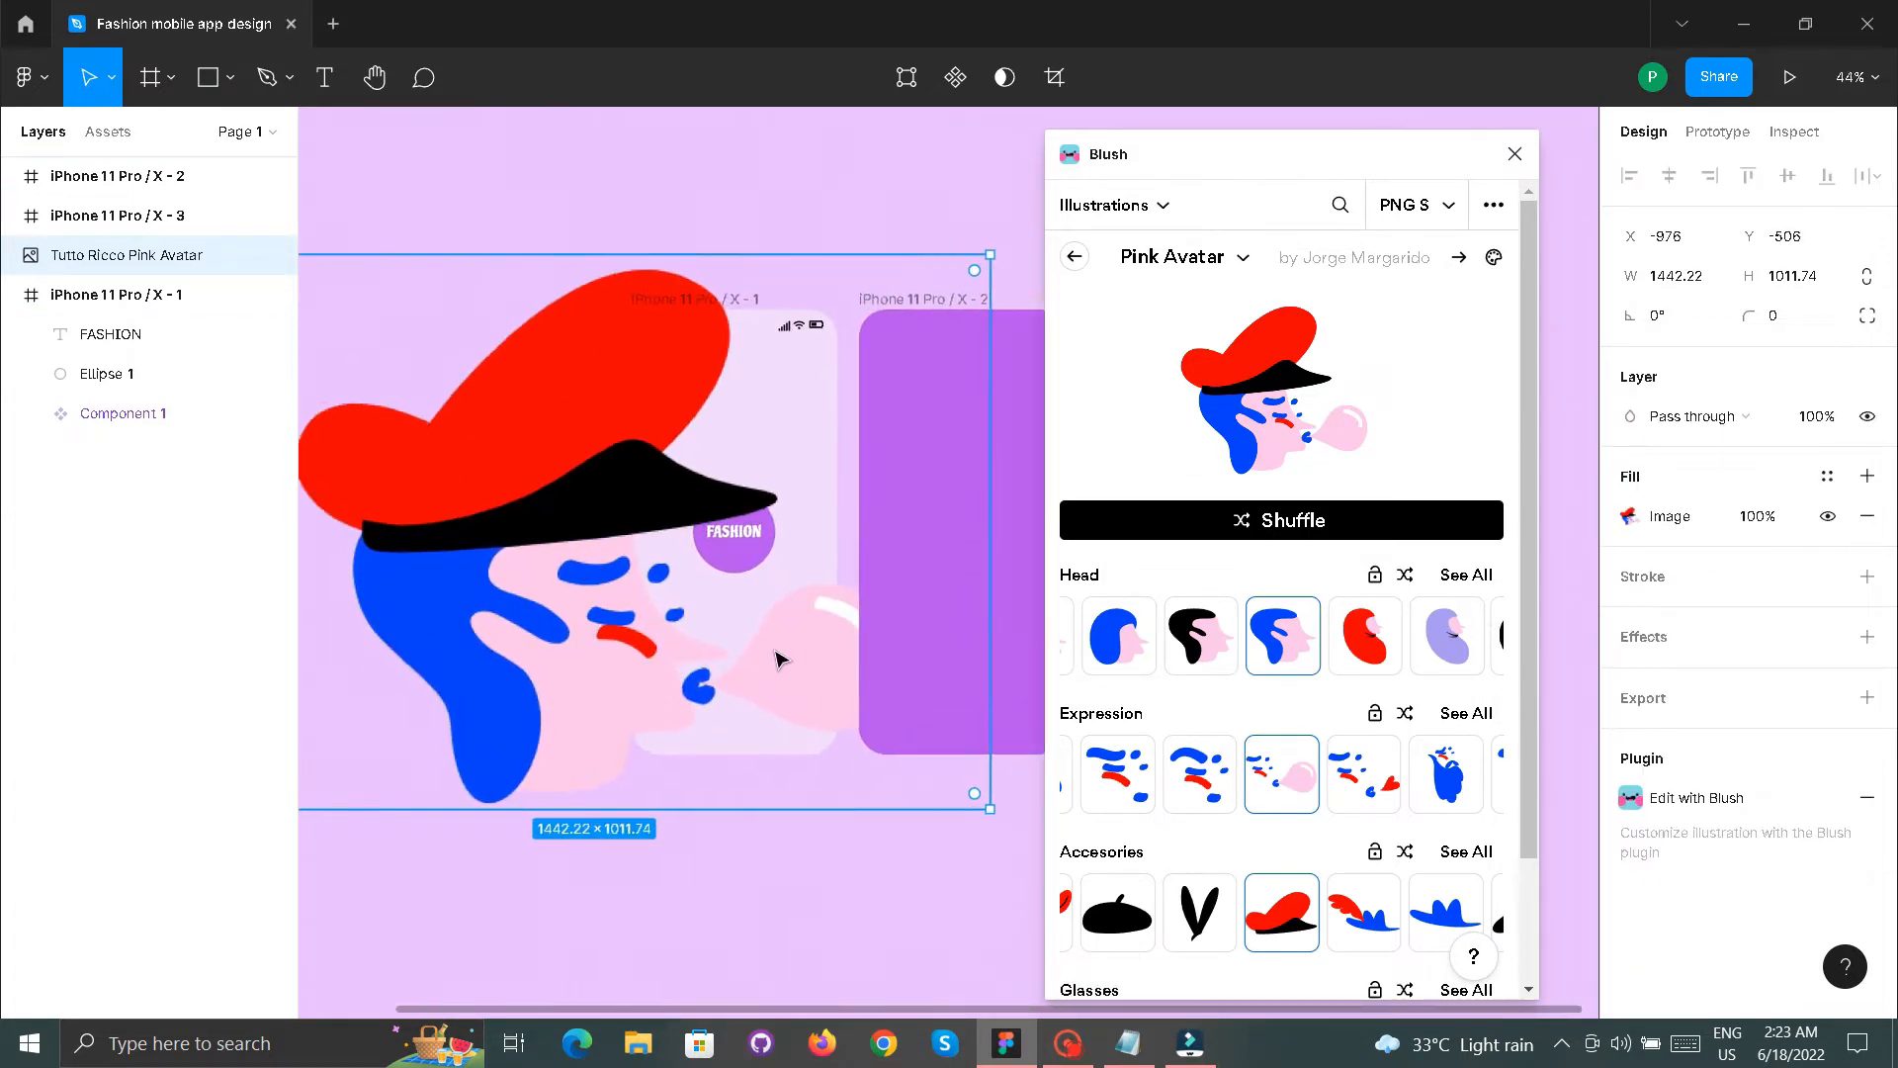
left_click_drag(781, 661, 651, 634)
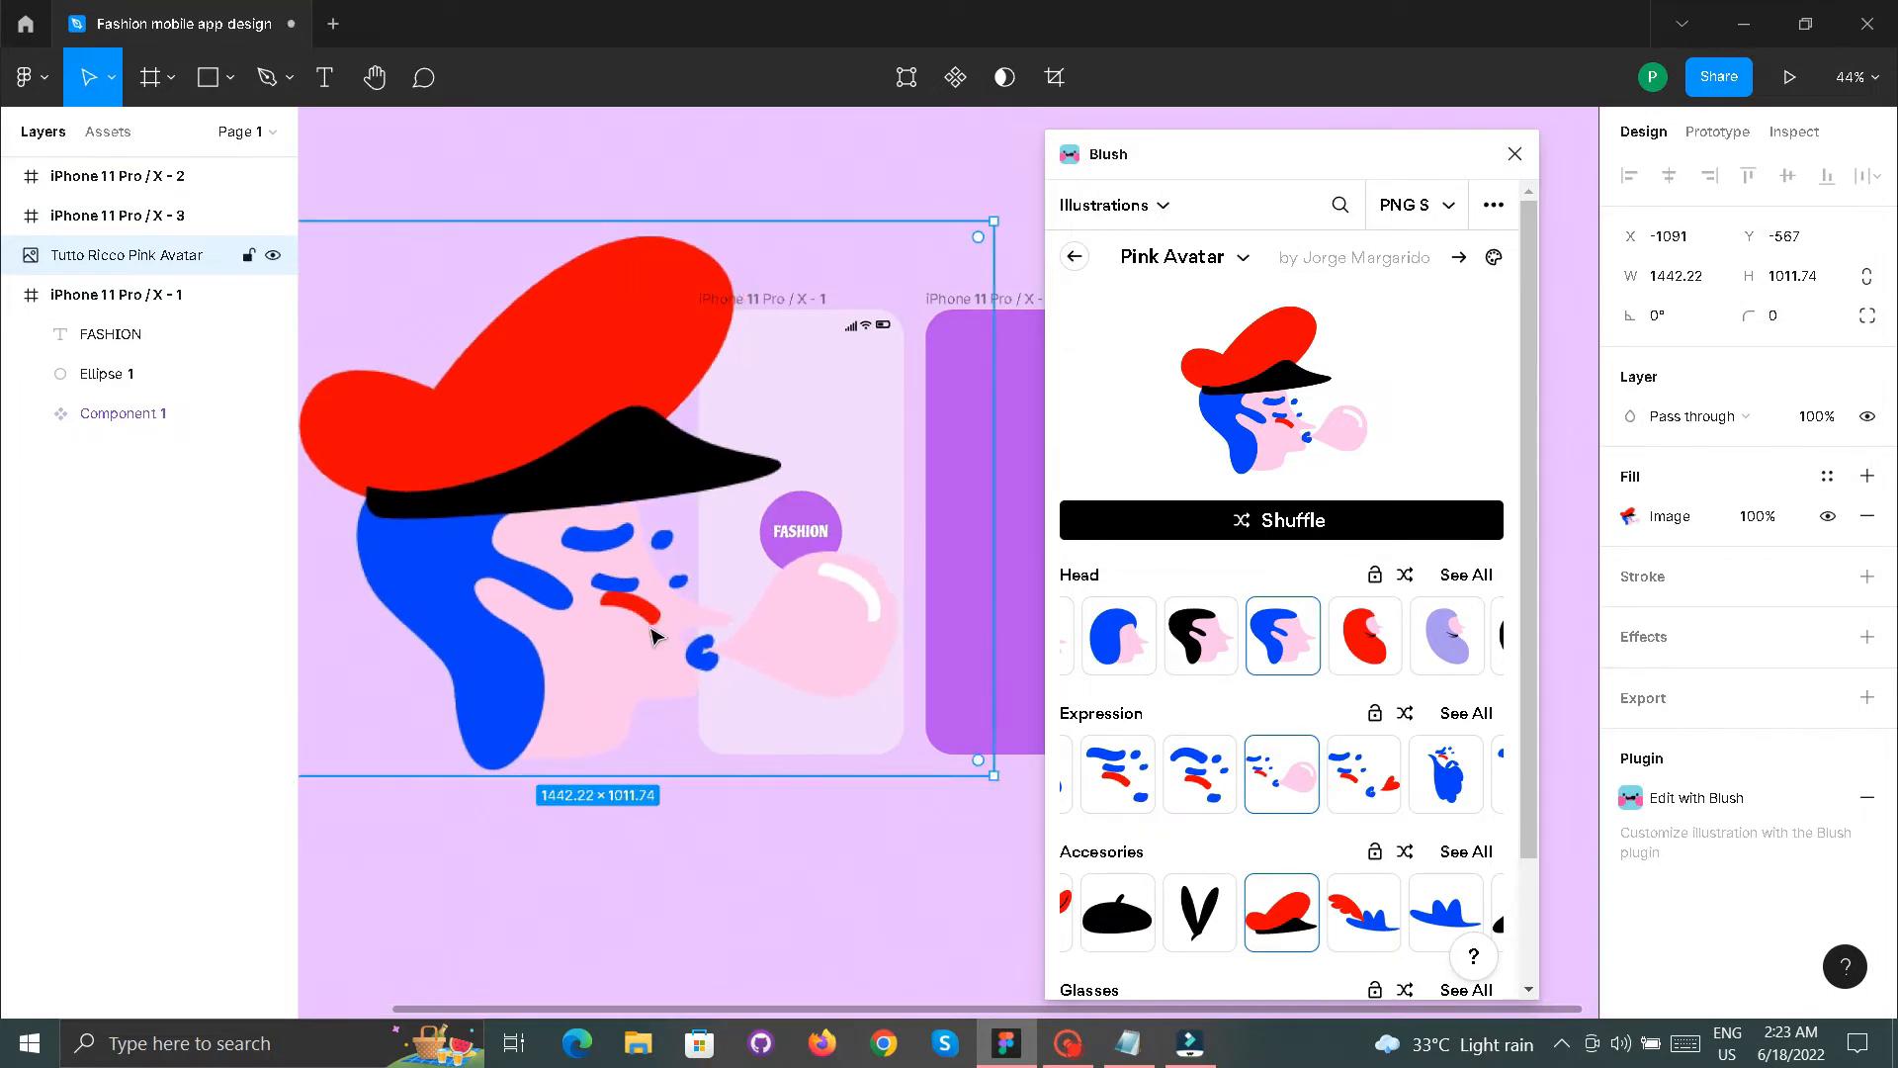
- Customize the avatar with the Slick Black 1 head, blue glasses, black beret and heart expression, and close Blush
left_click(1364, 652)
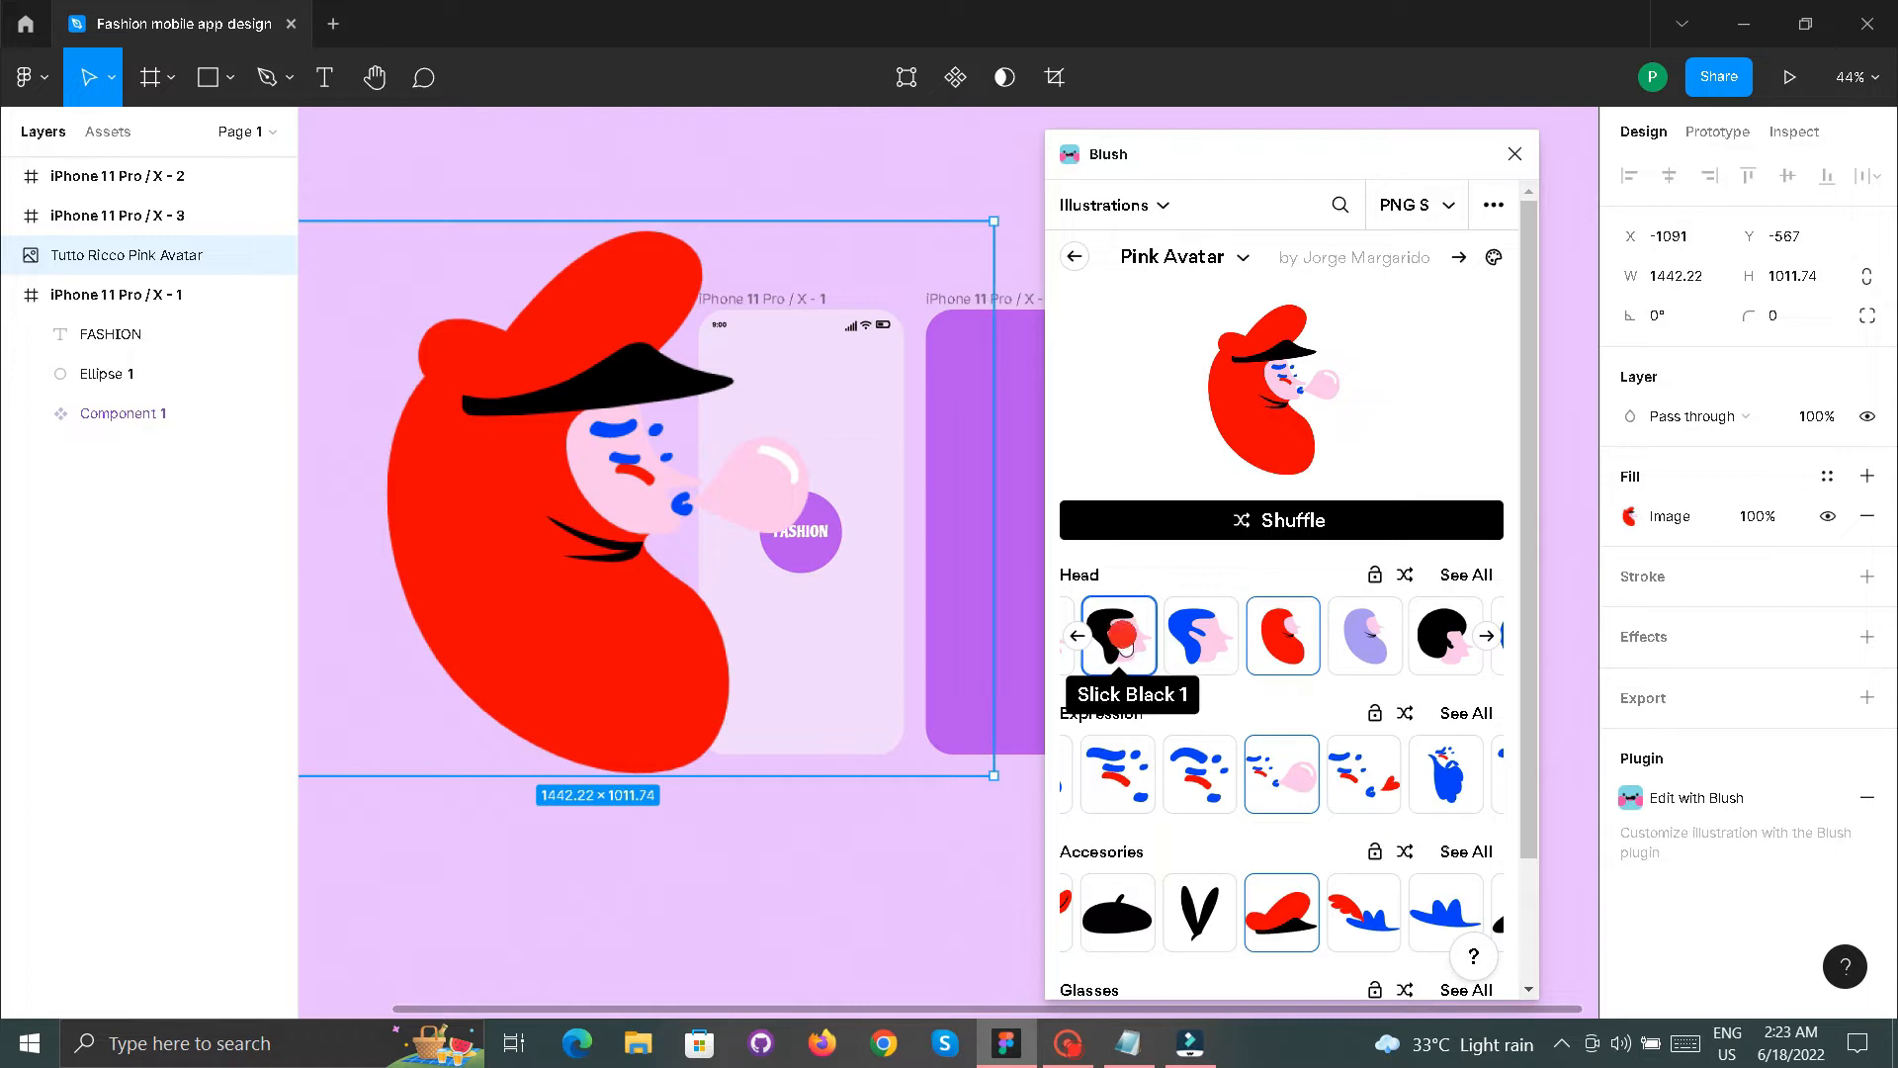
left_click(1124, 643)
scroll(1272, 784, "down", 3)
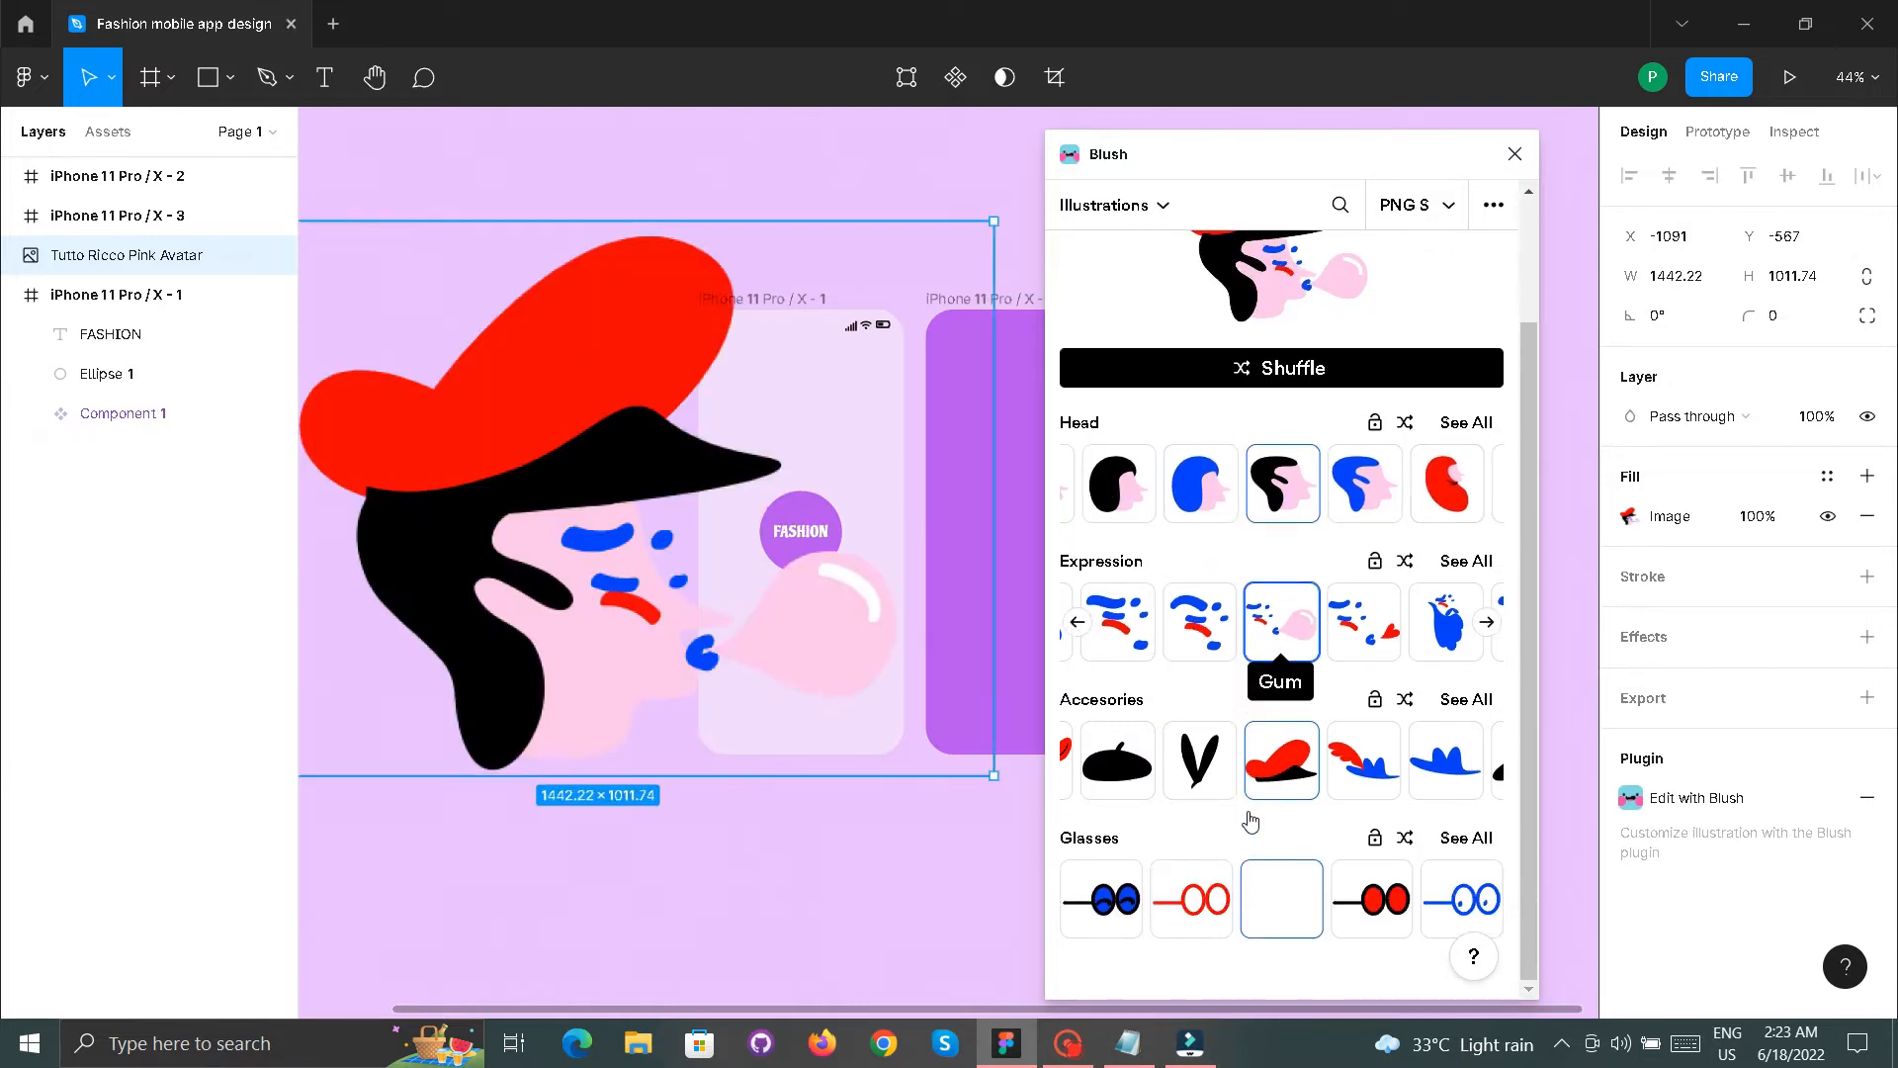
left_click(1112, 898)
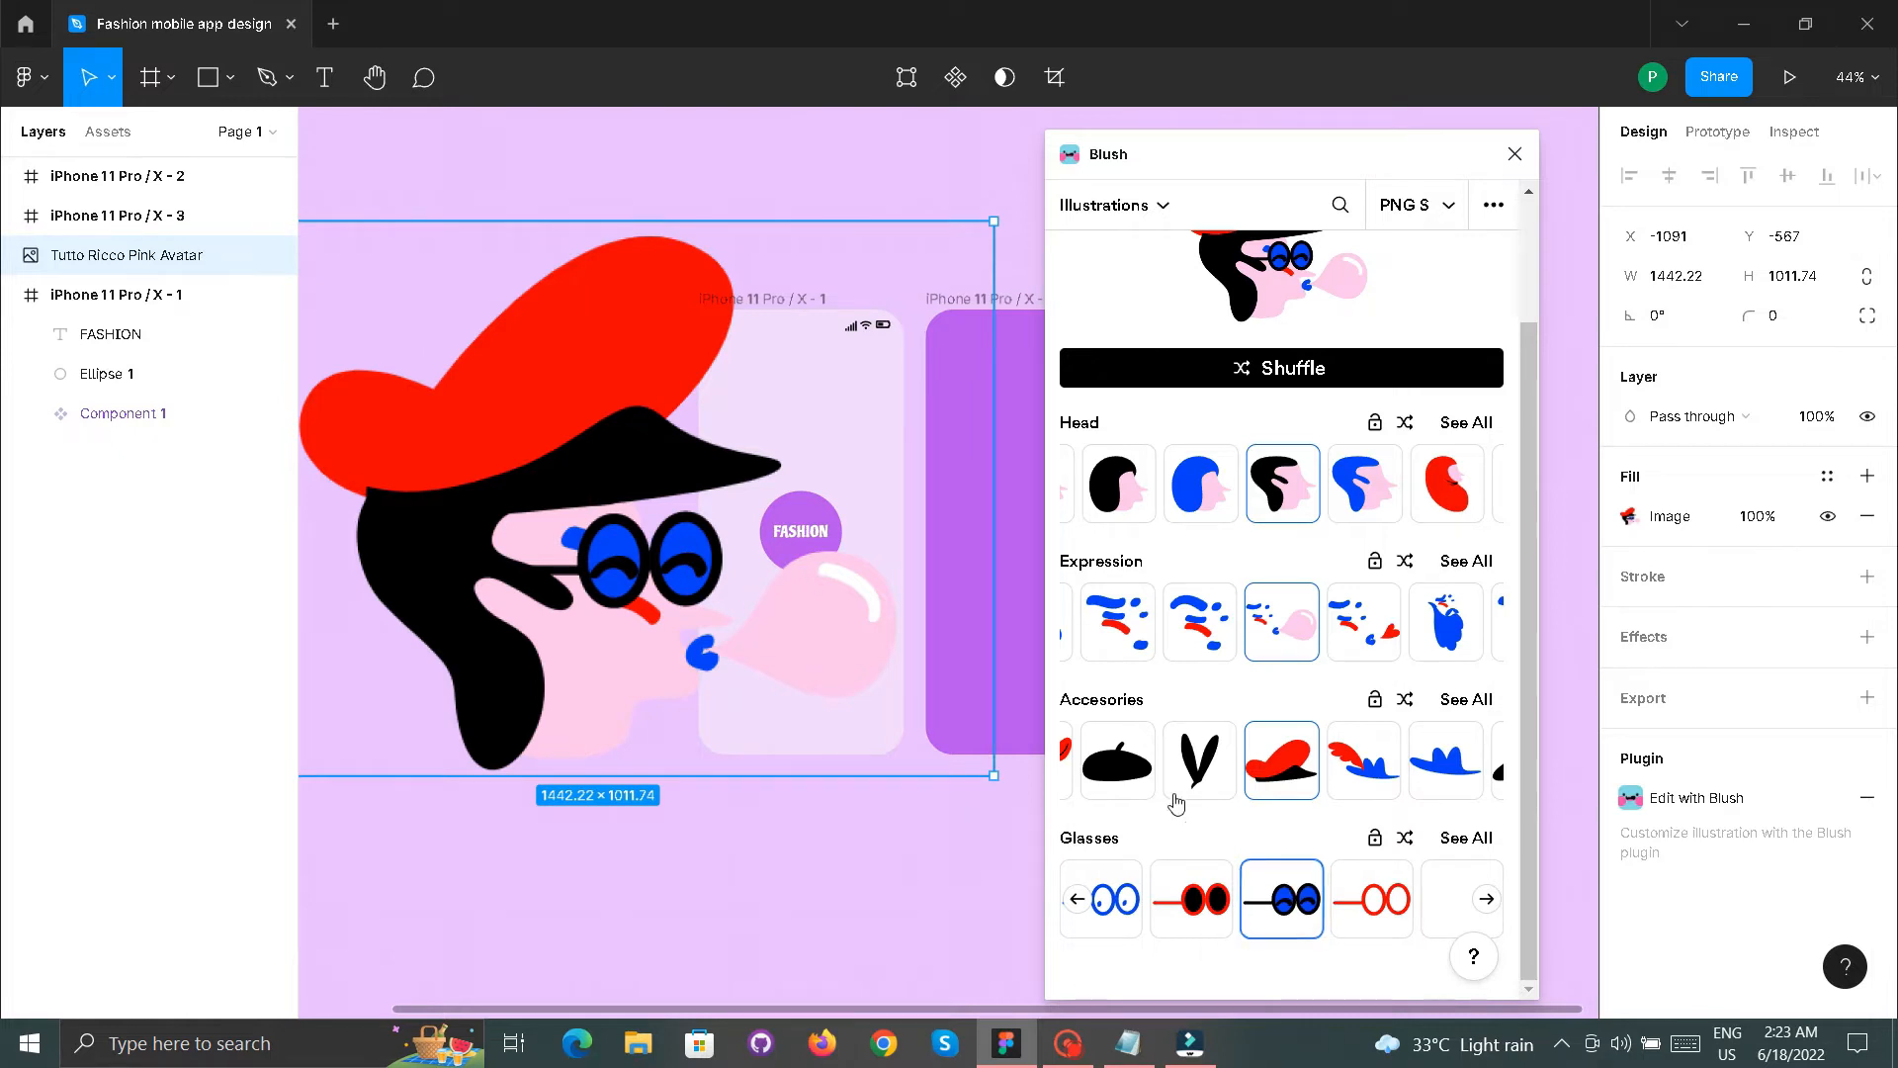
left_click(1117, 761)
scroll(1238, 757, "up", 1)
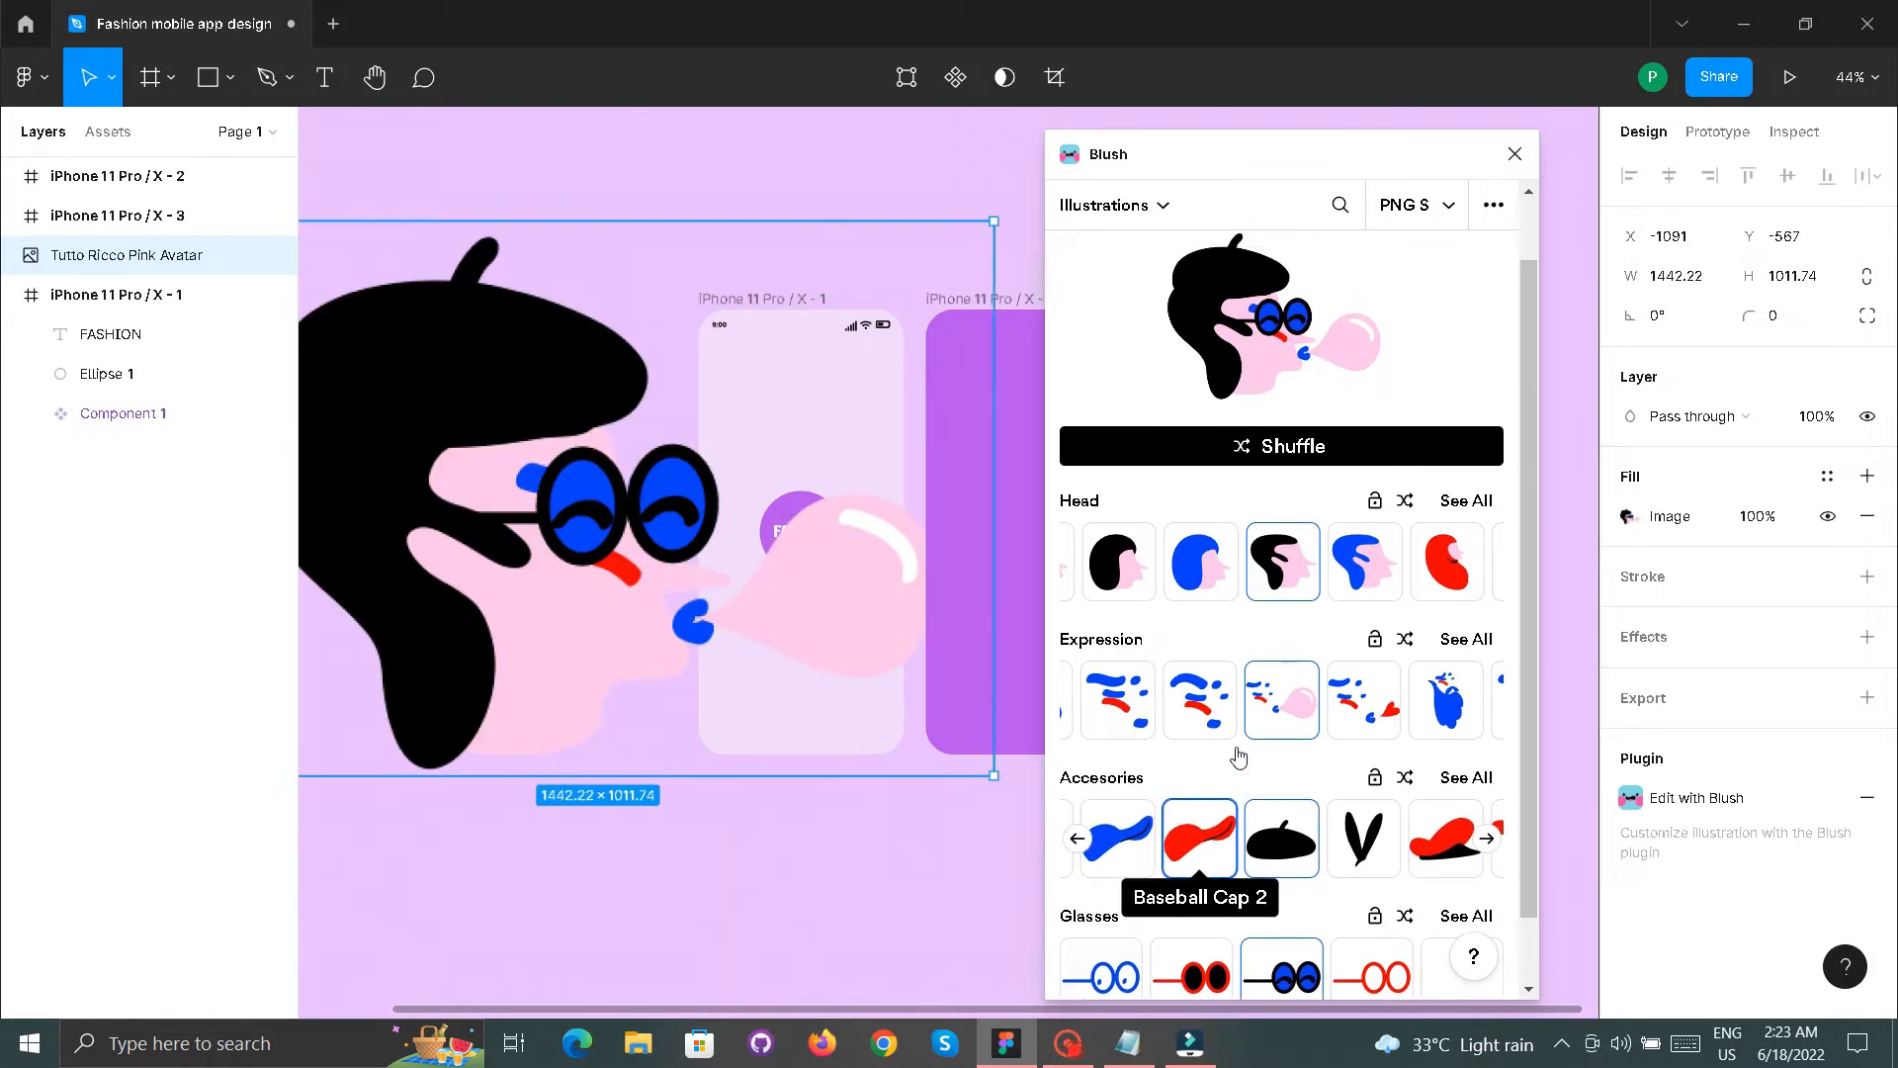
left_click(1355, 714)
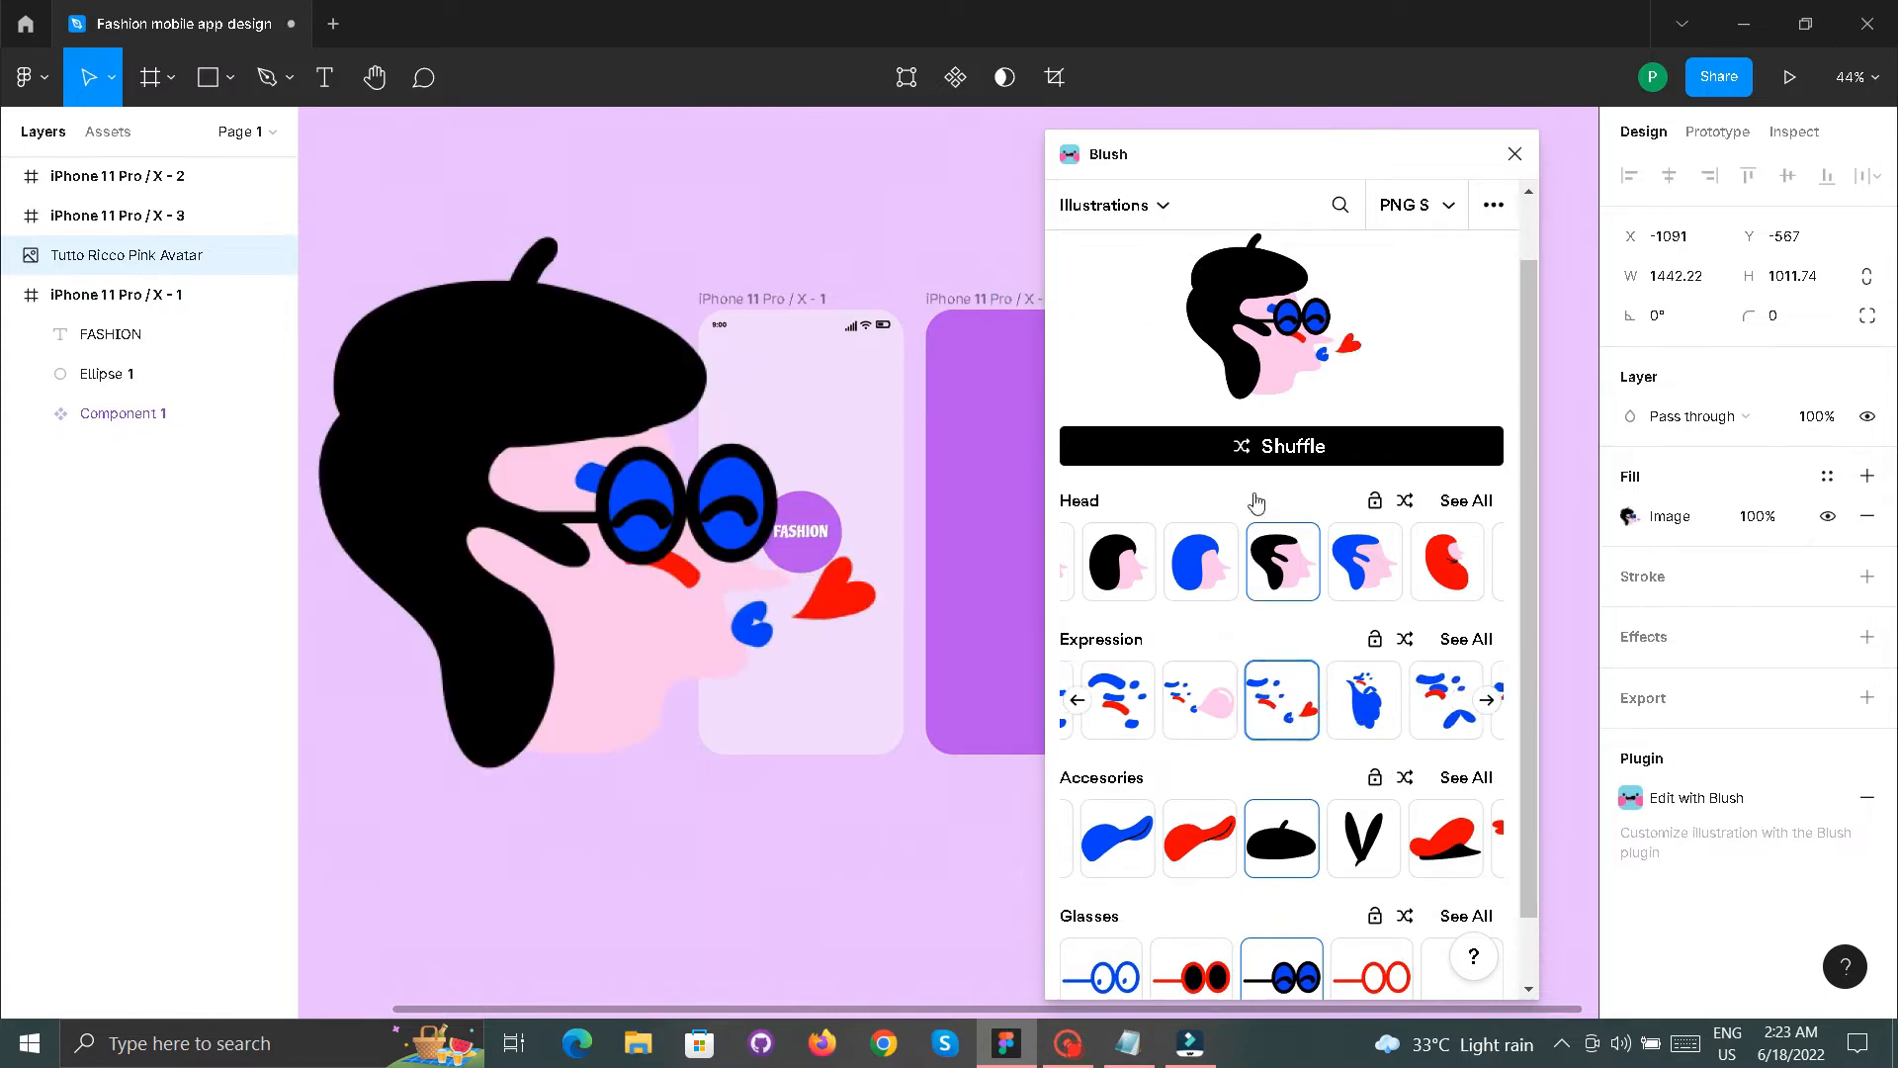
left_click(1513, 157)
- Scale the avatar illustration down and place it over the purple iPhone 11 Pro / X - 2 frame
scroll(1194, 453, "down", 3)
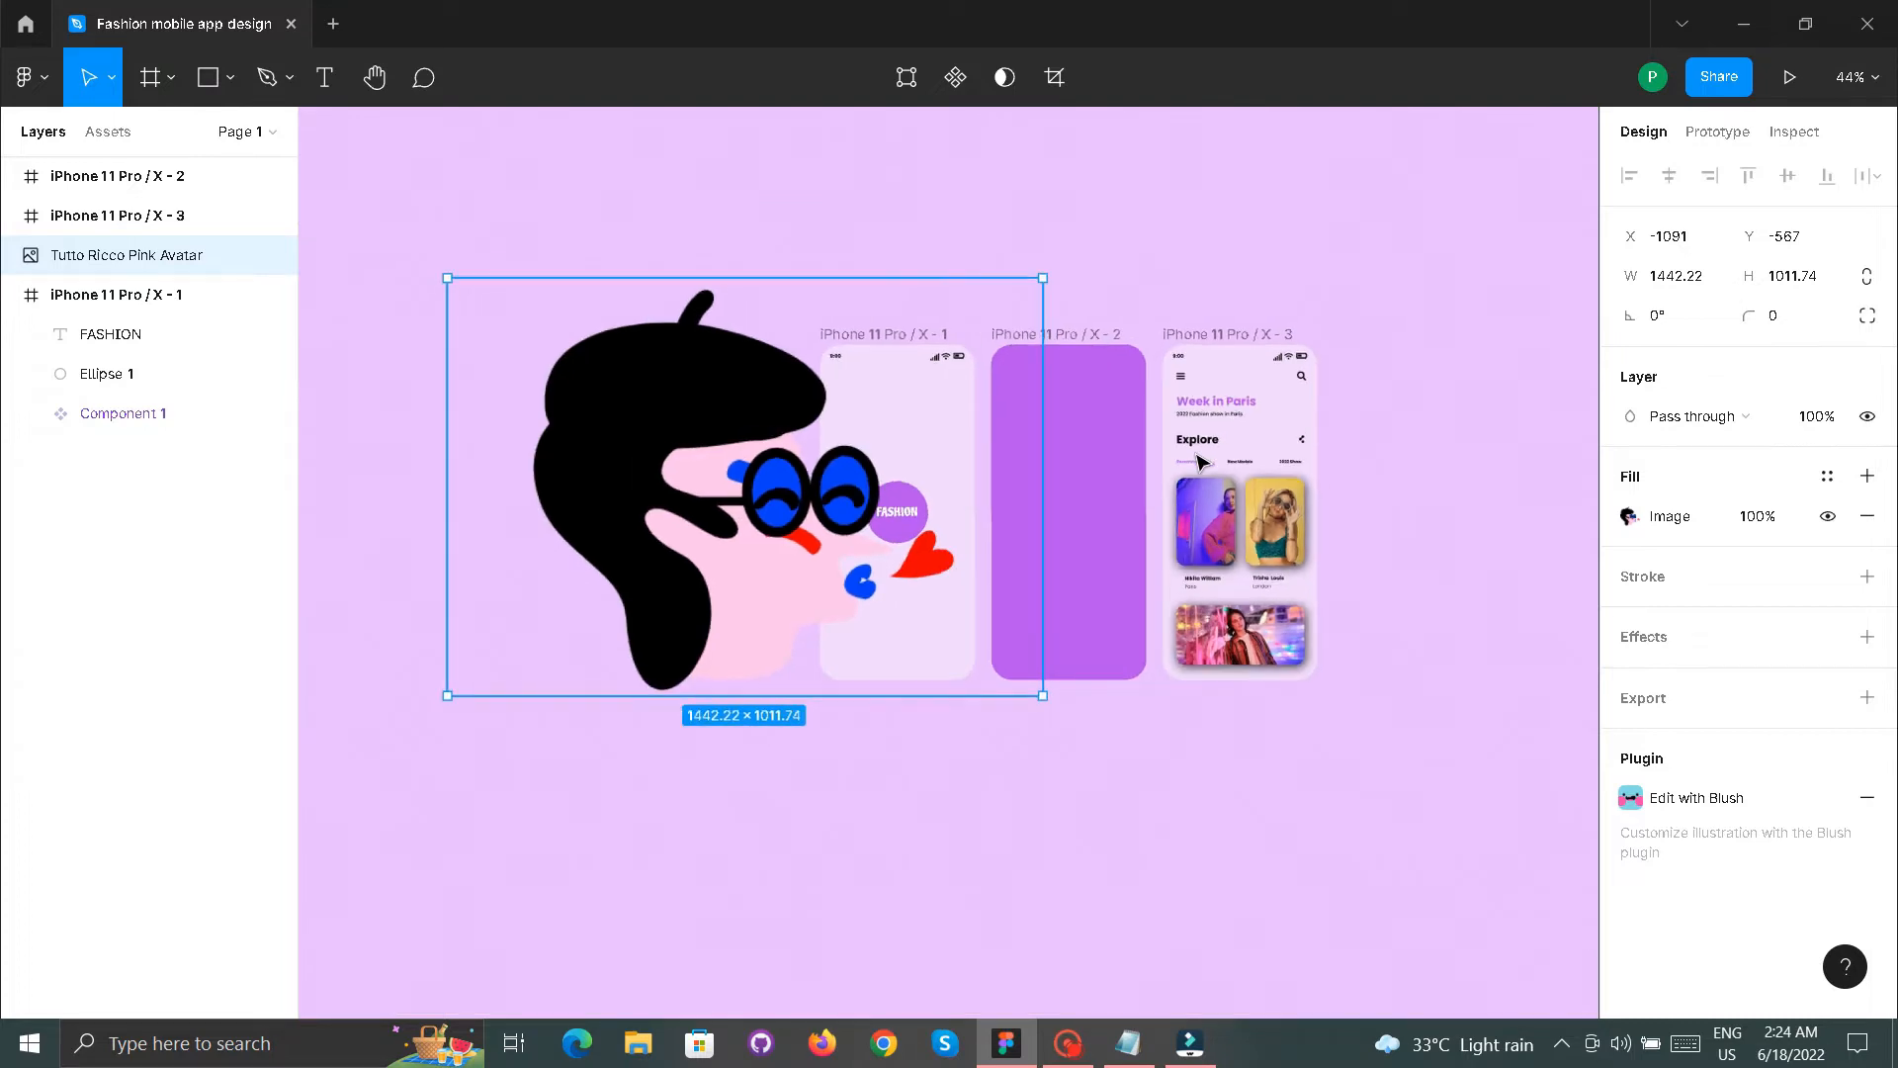
left_click_drag(1069, 662, 895, 525)
left_click_drag(718, 432, 1115, 504)
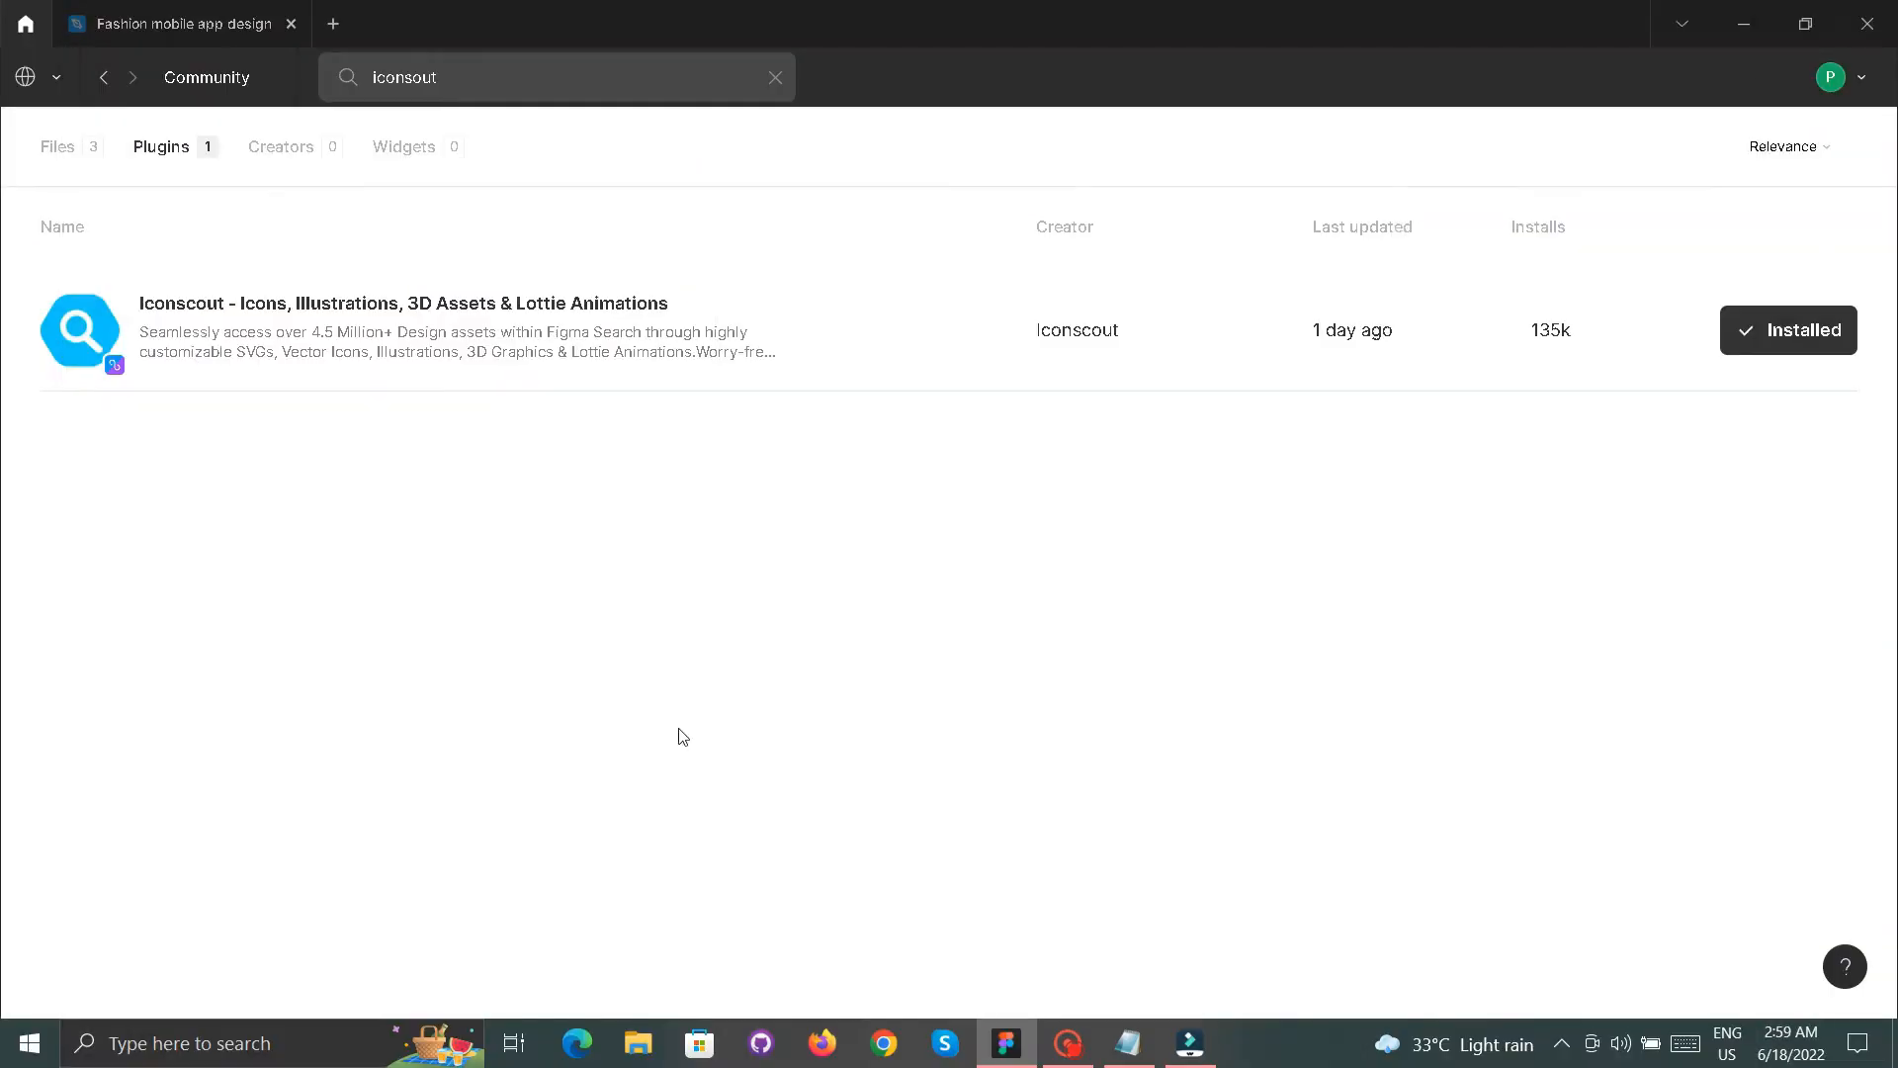
- Return to the Fashion mobile app design file and run the Iconscout plugin
left_click(181, 12)
right_click(1198, 531)
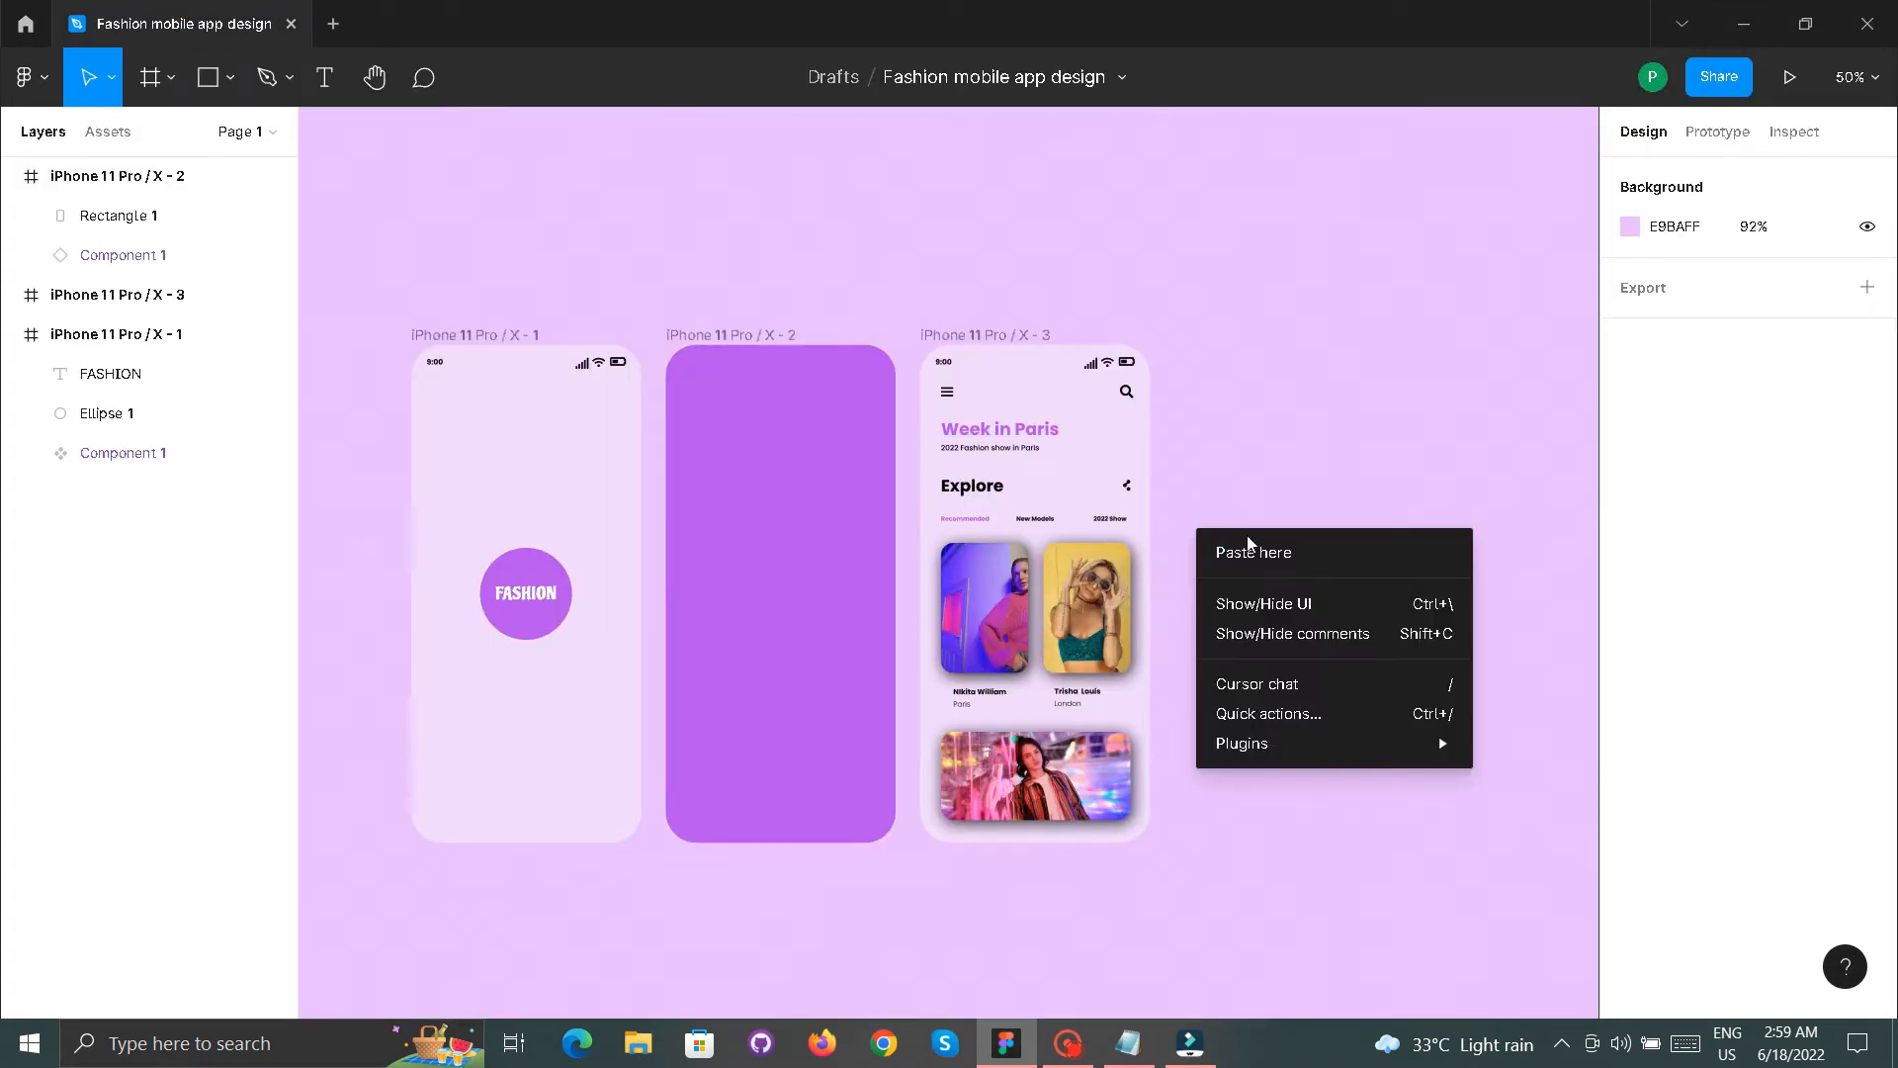
mouse_move(1277, 758)
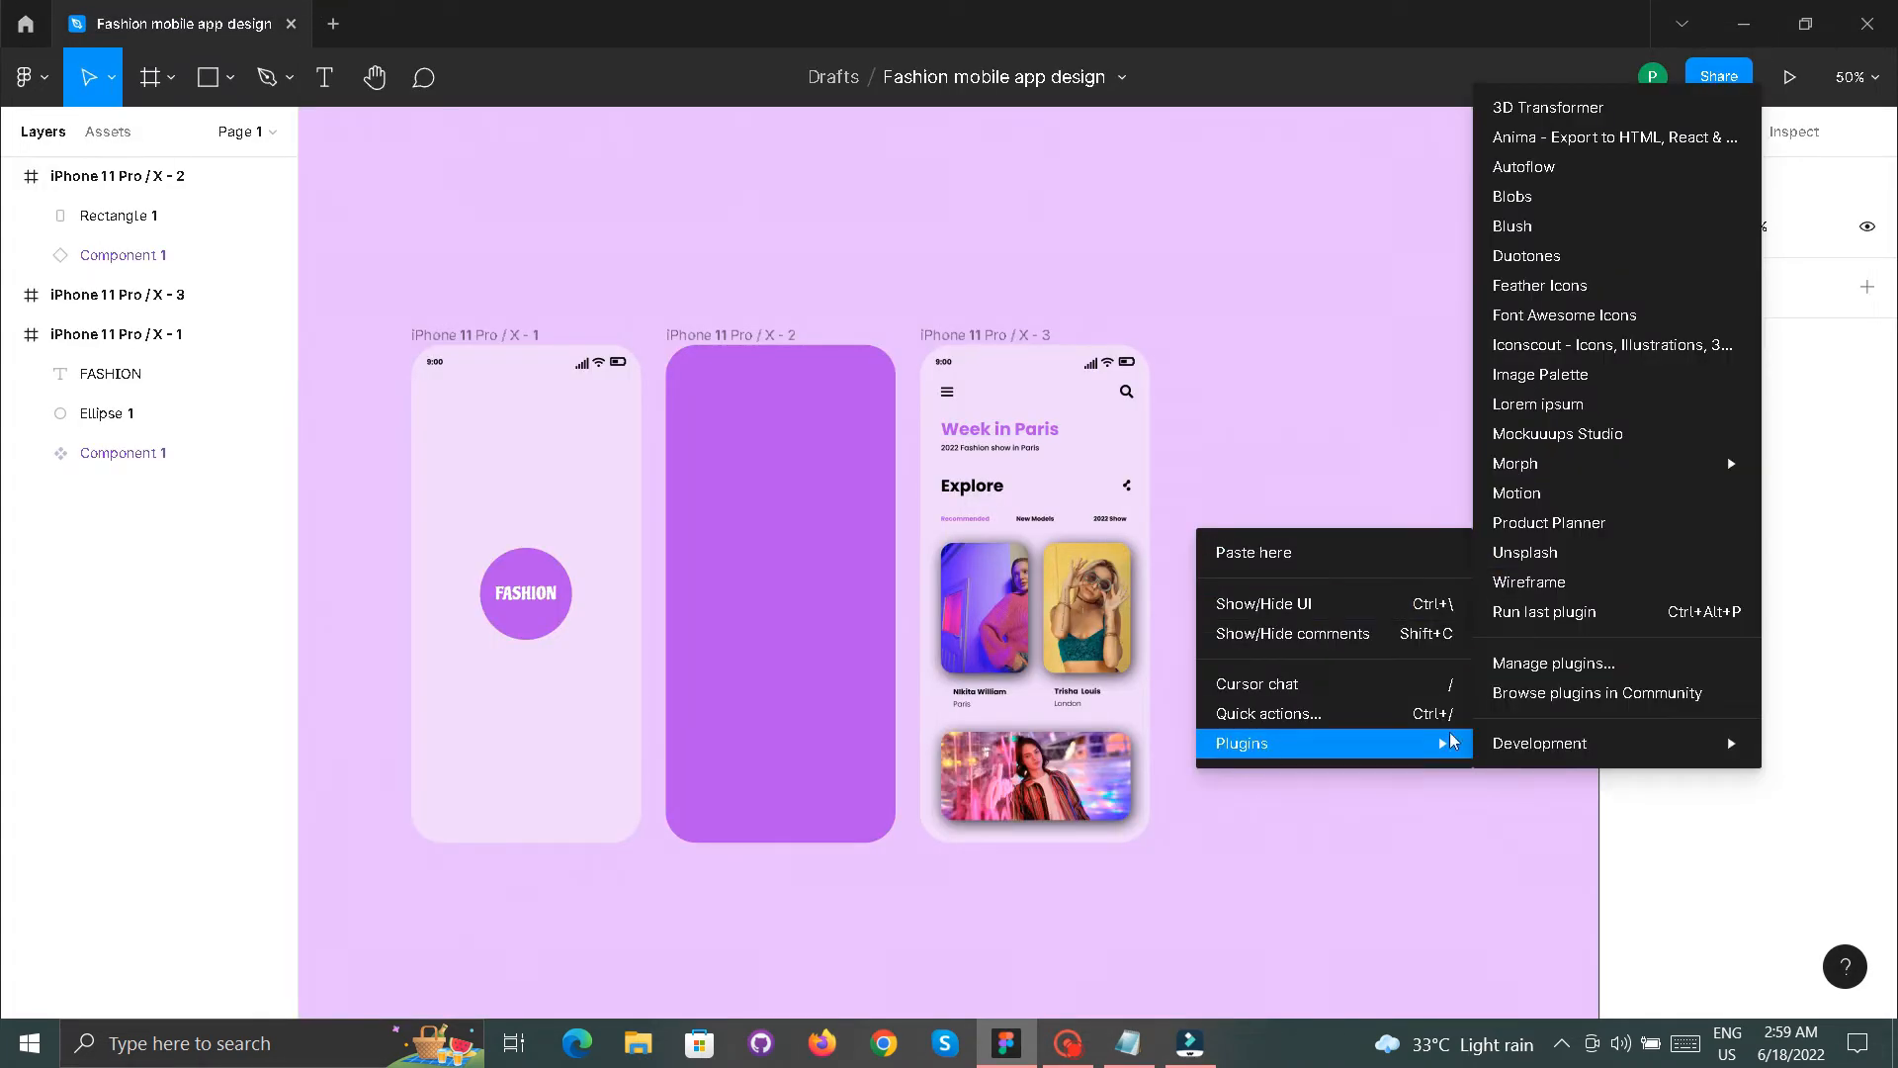
left_click(1537, 344)
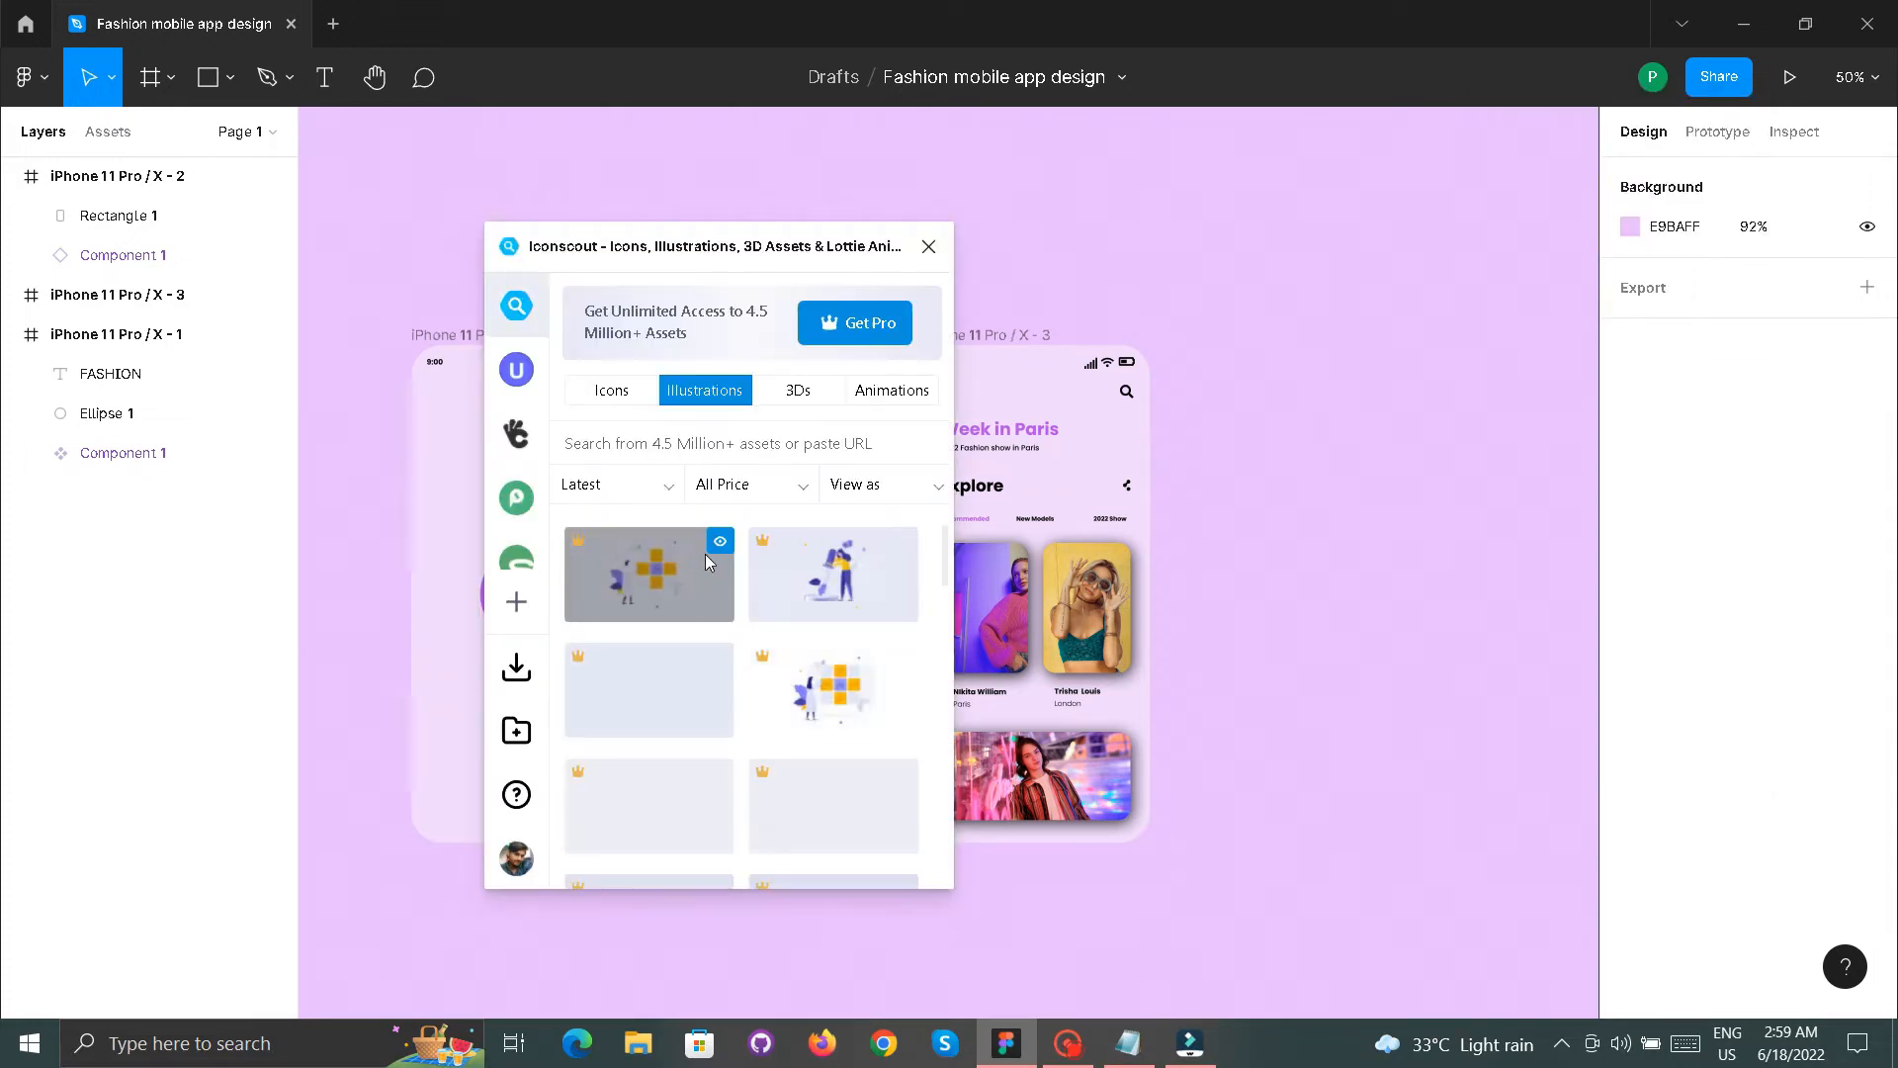
- Search Iconscout's icons for "search" and insert a bold black magnifying glass icon
left_click(600, 396)
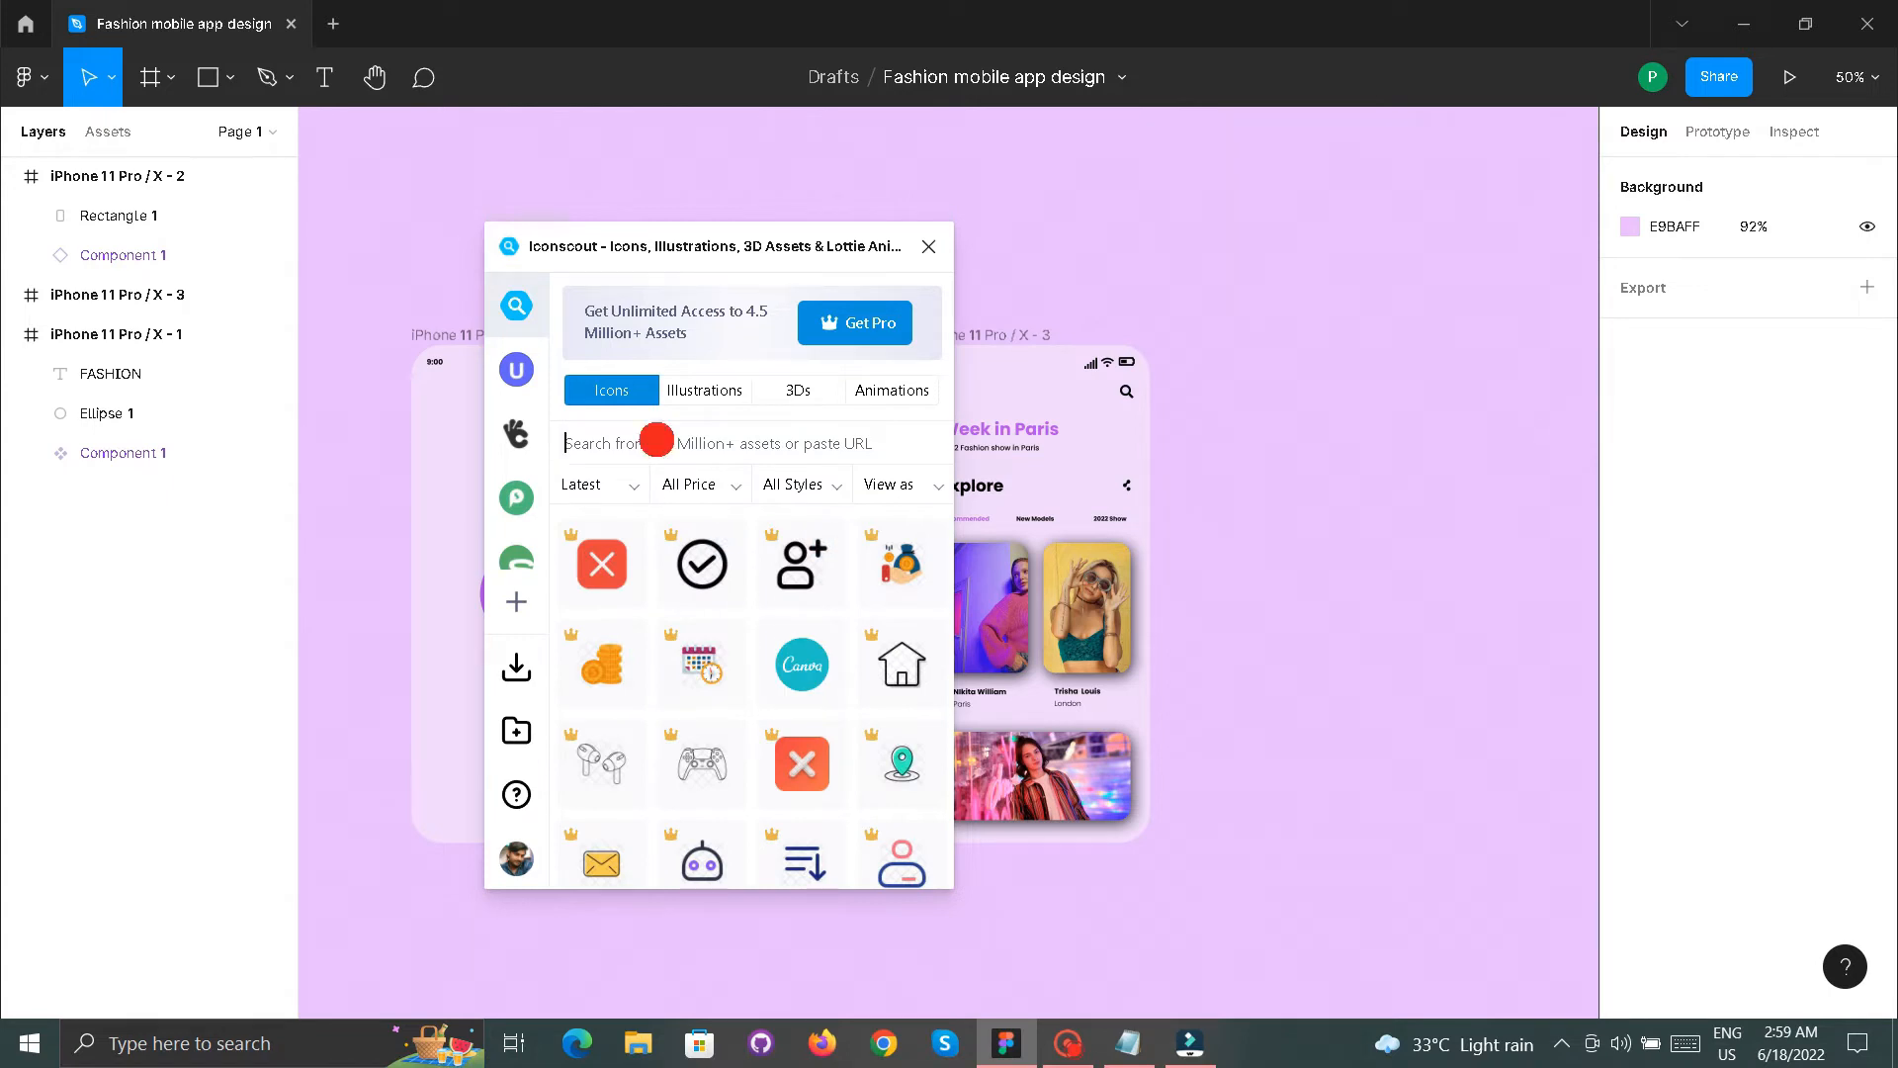
left_click(657, 439)
left_click(700, 532)
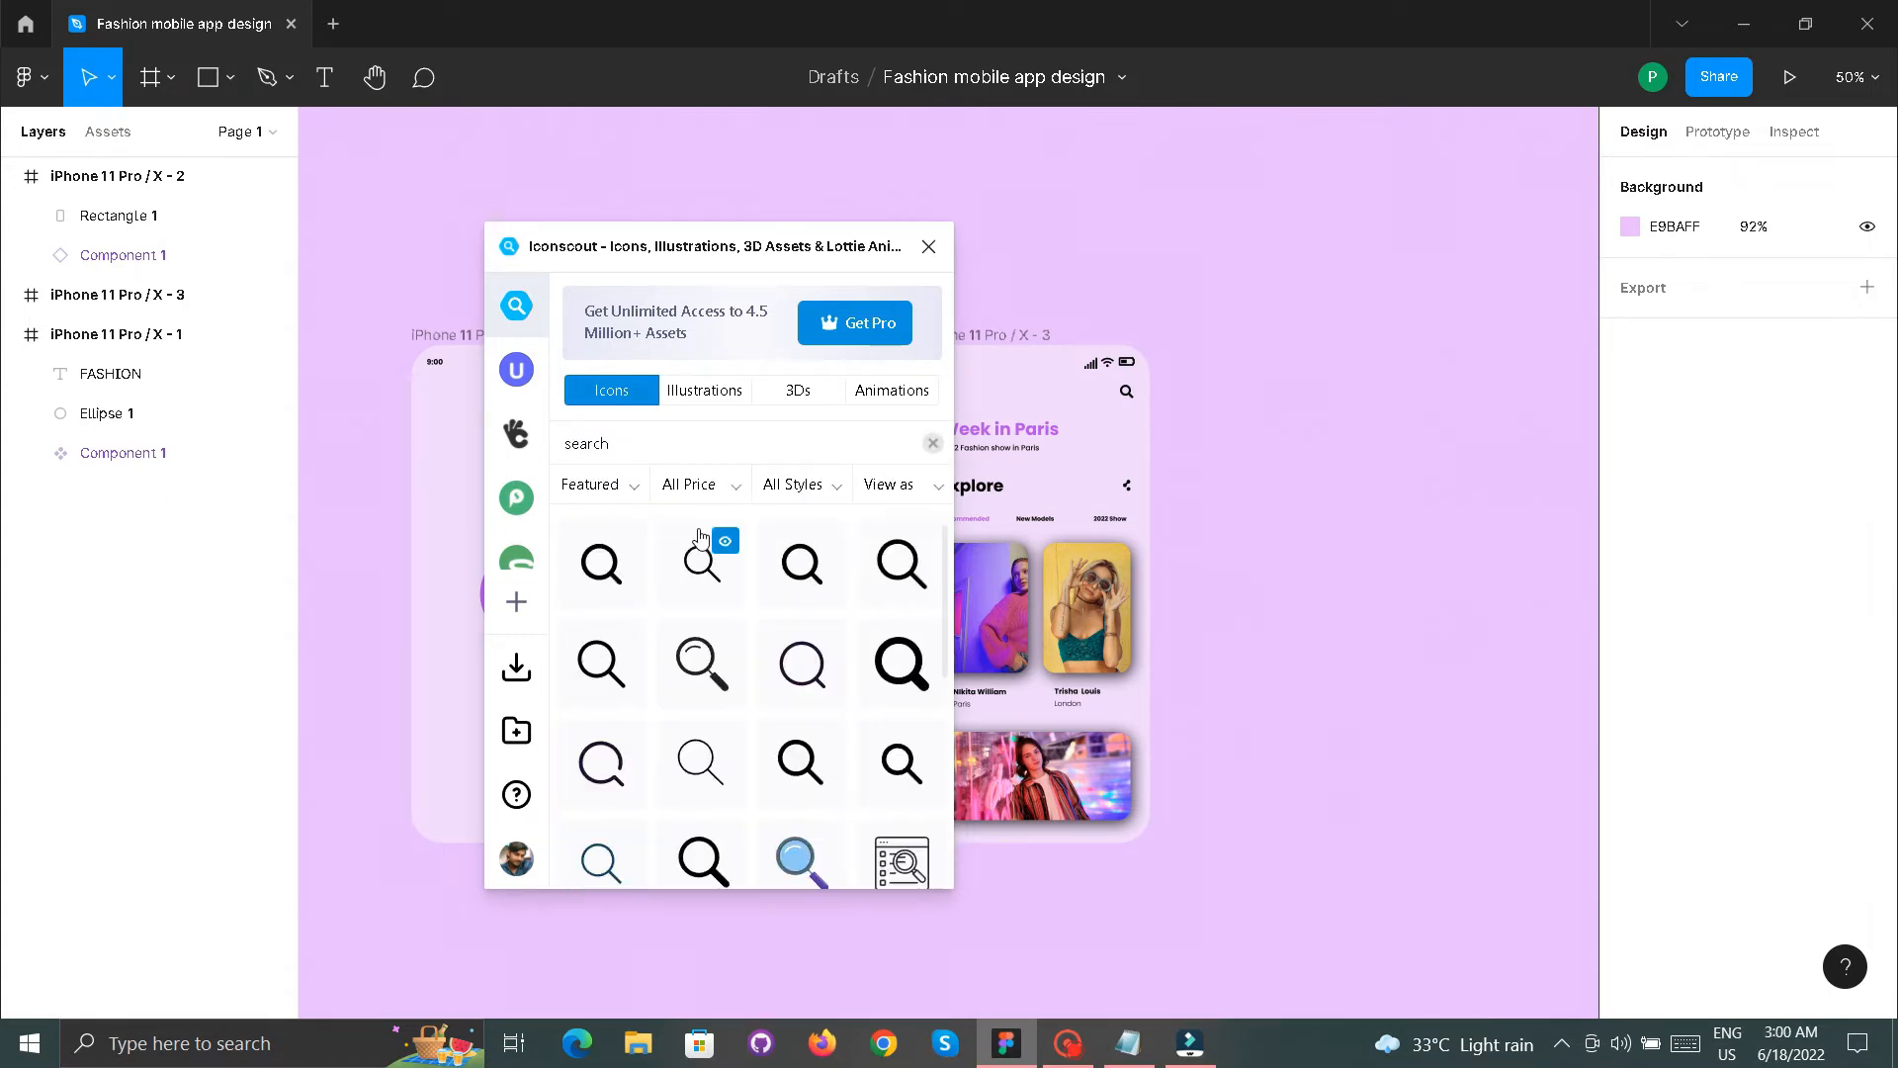
scroll(791, 633, "down", 2)
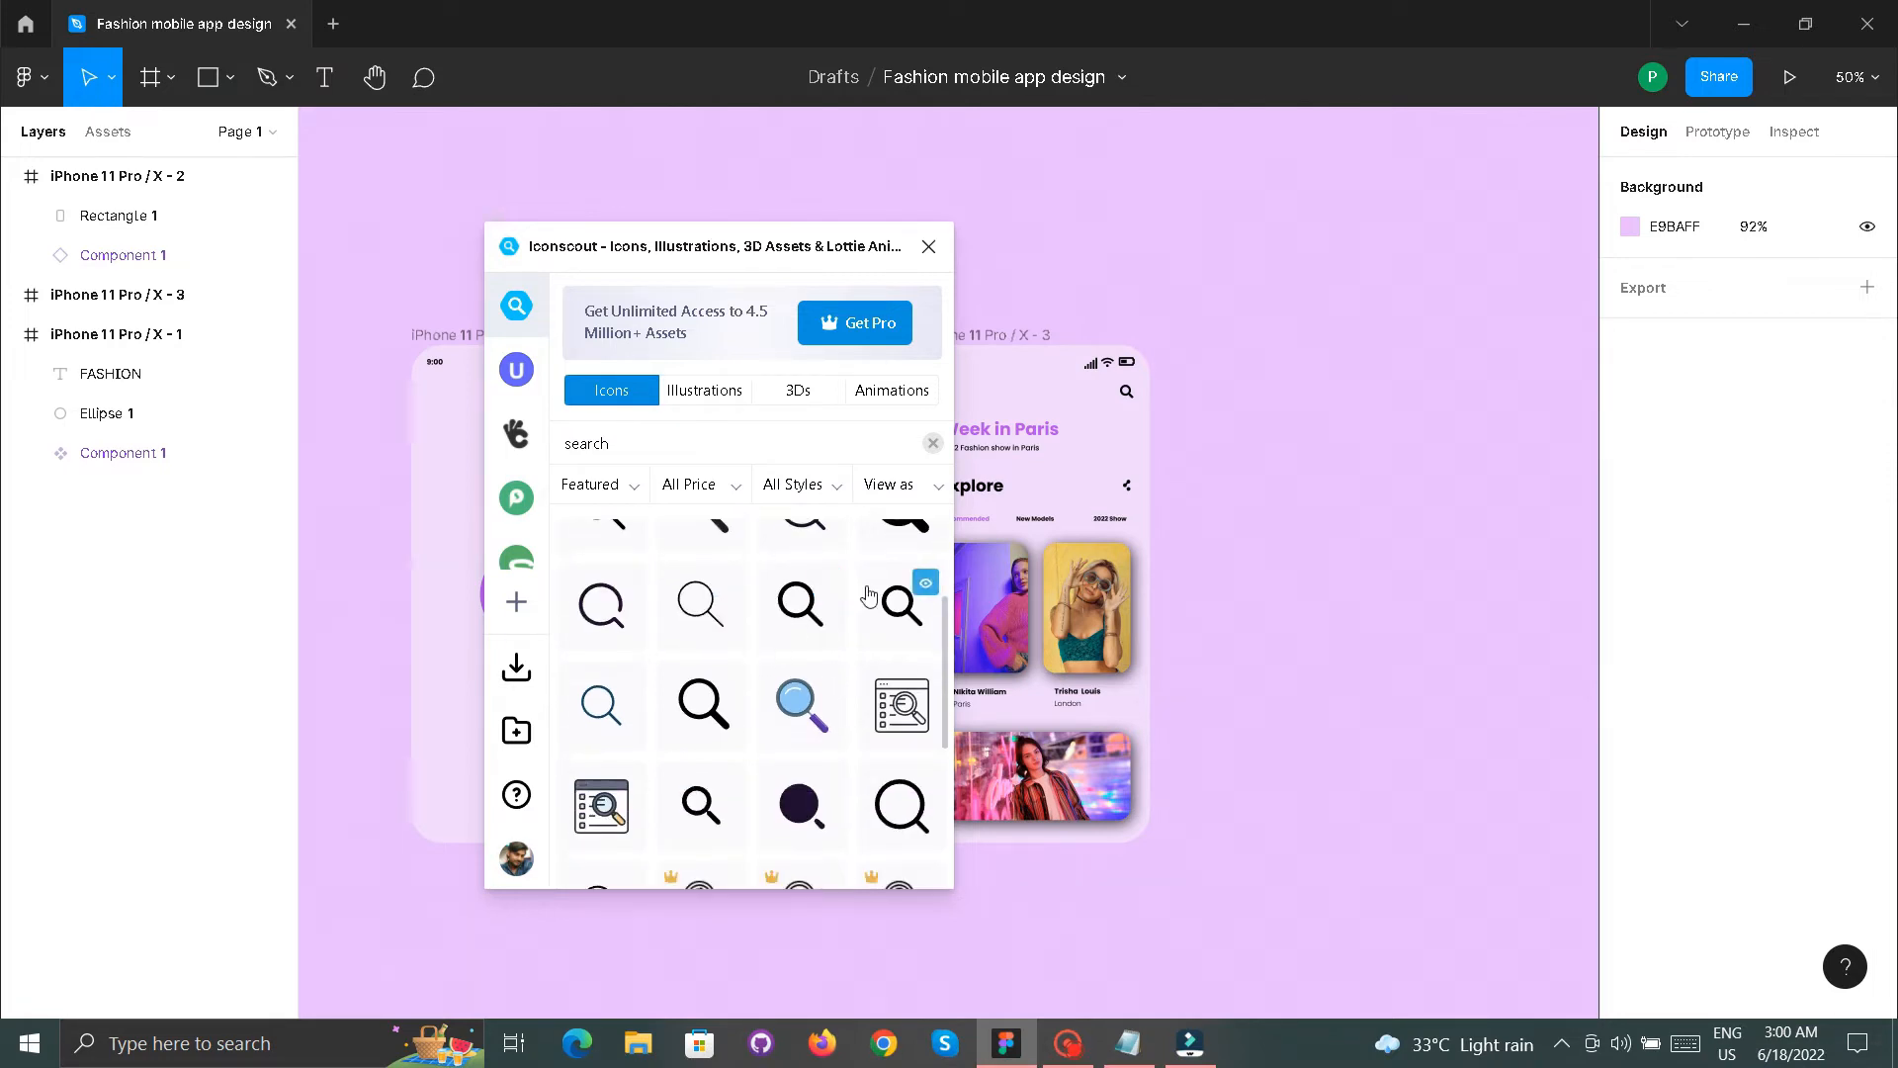
left_click(903, 596)
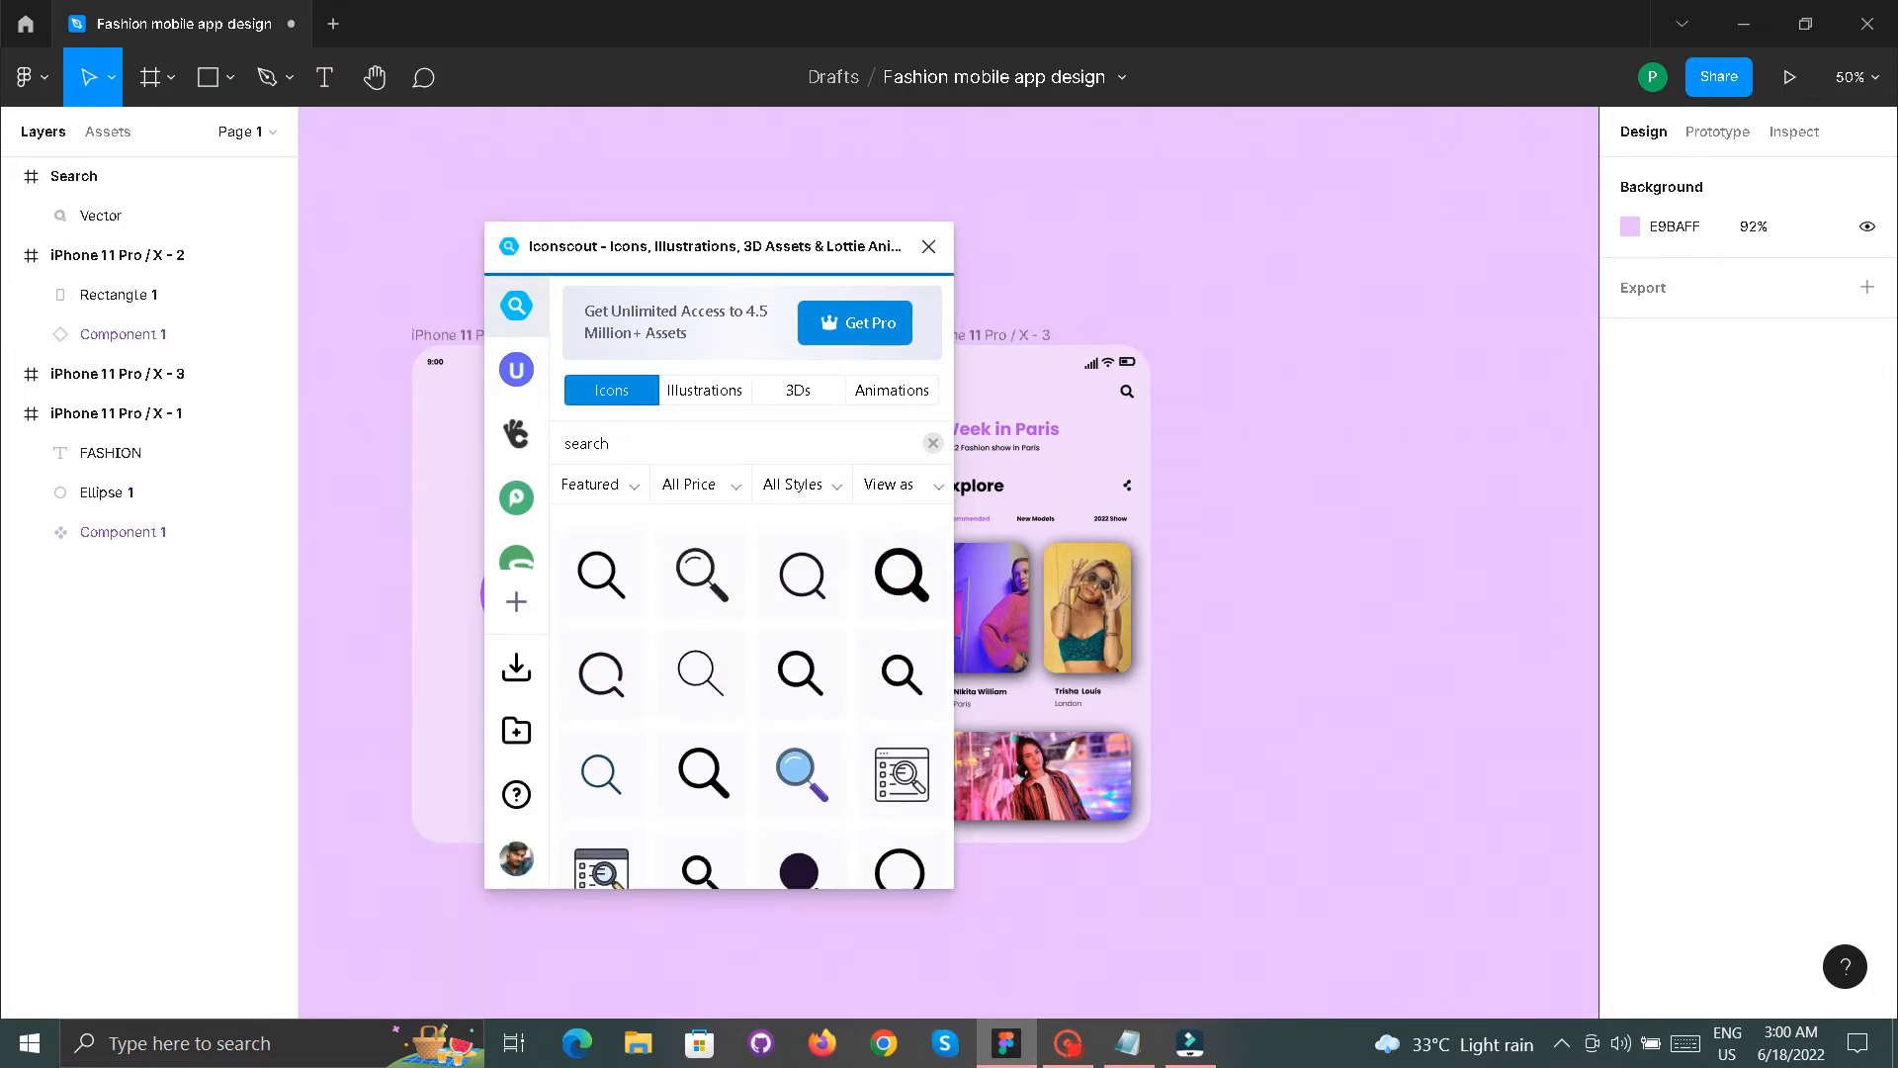
- Search the icons for "home", insert the small outlined house and the orange round home icon, and close Iconscout
left_click(631, 448)
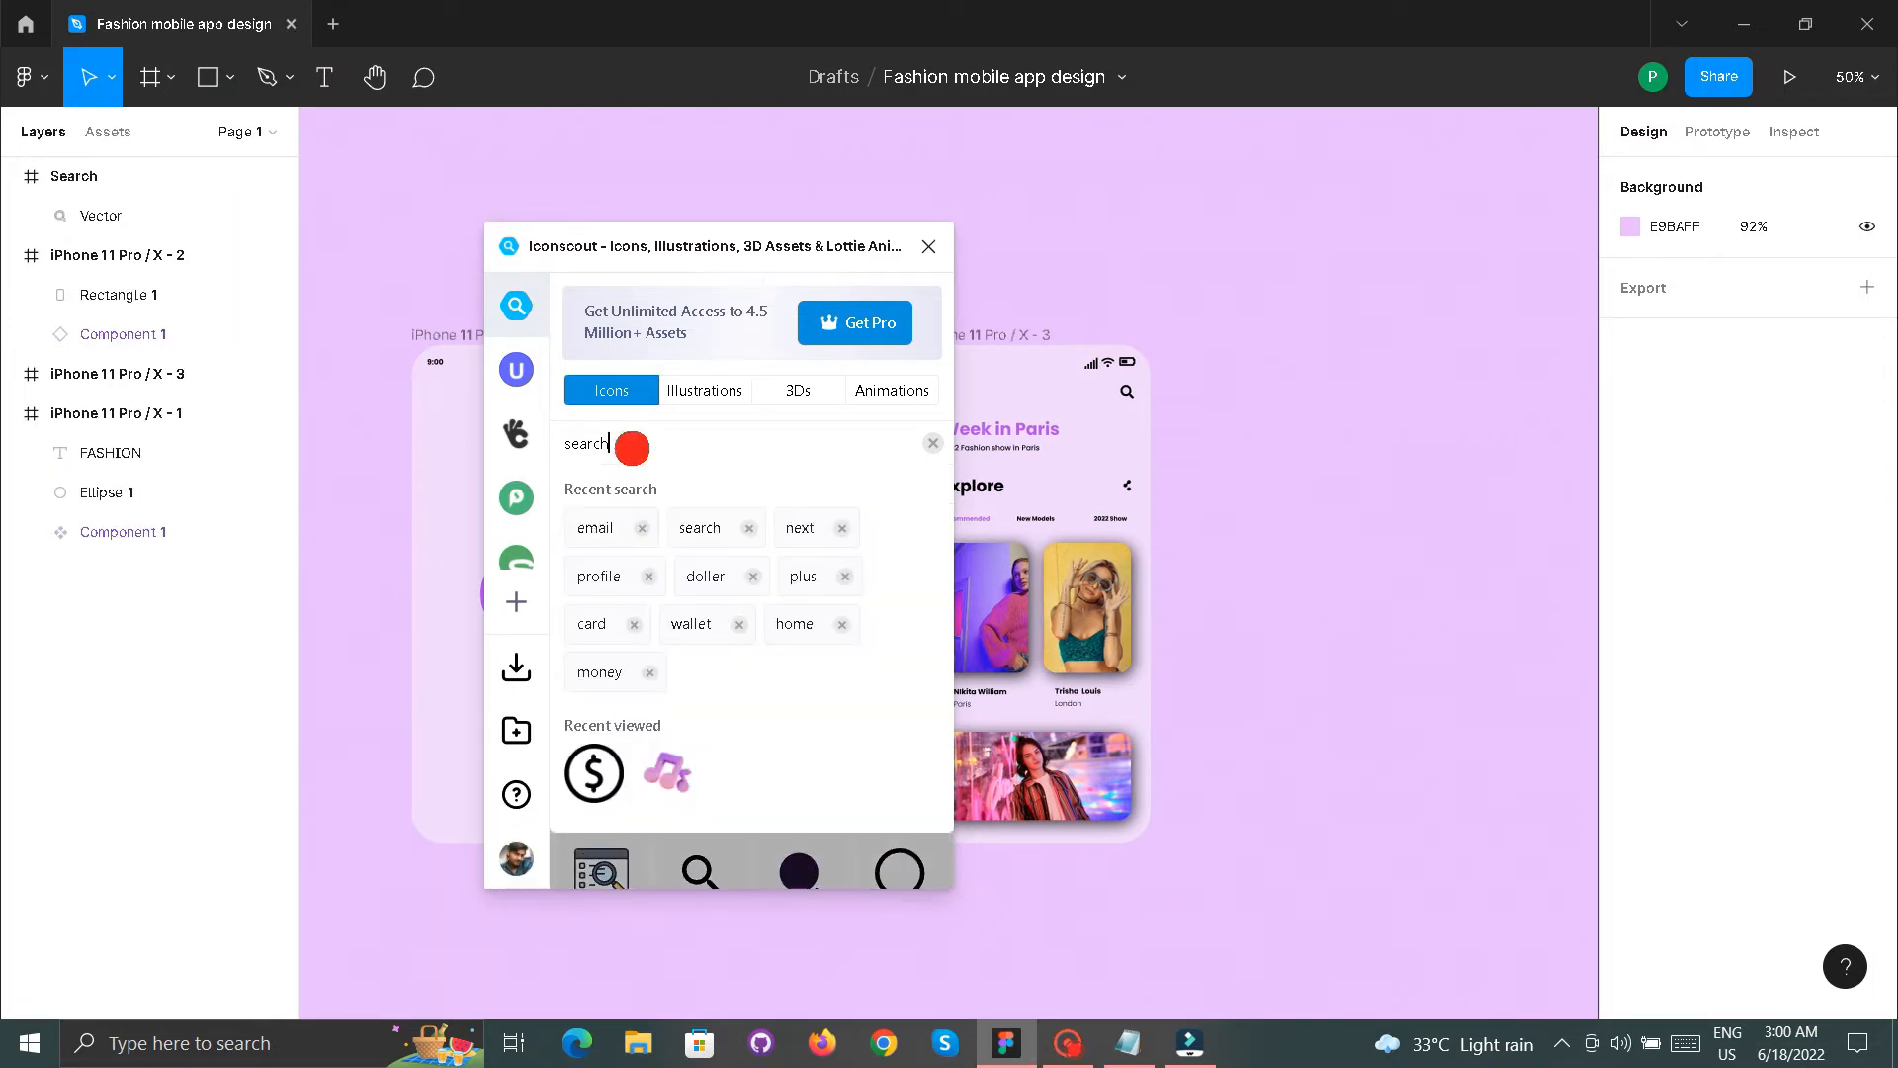
left_click(790, 631)
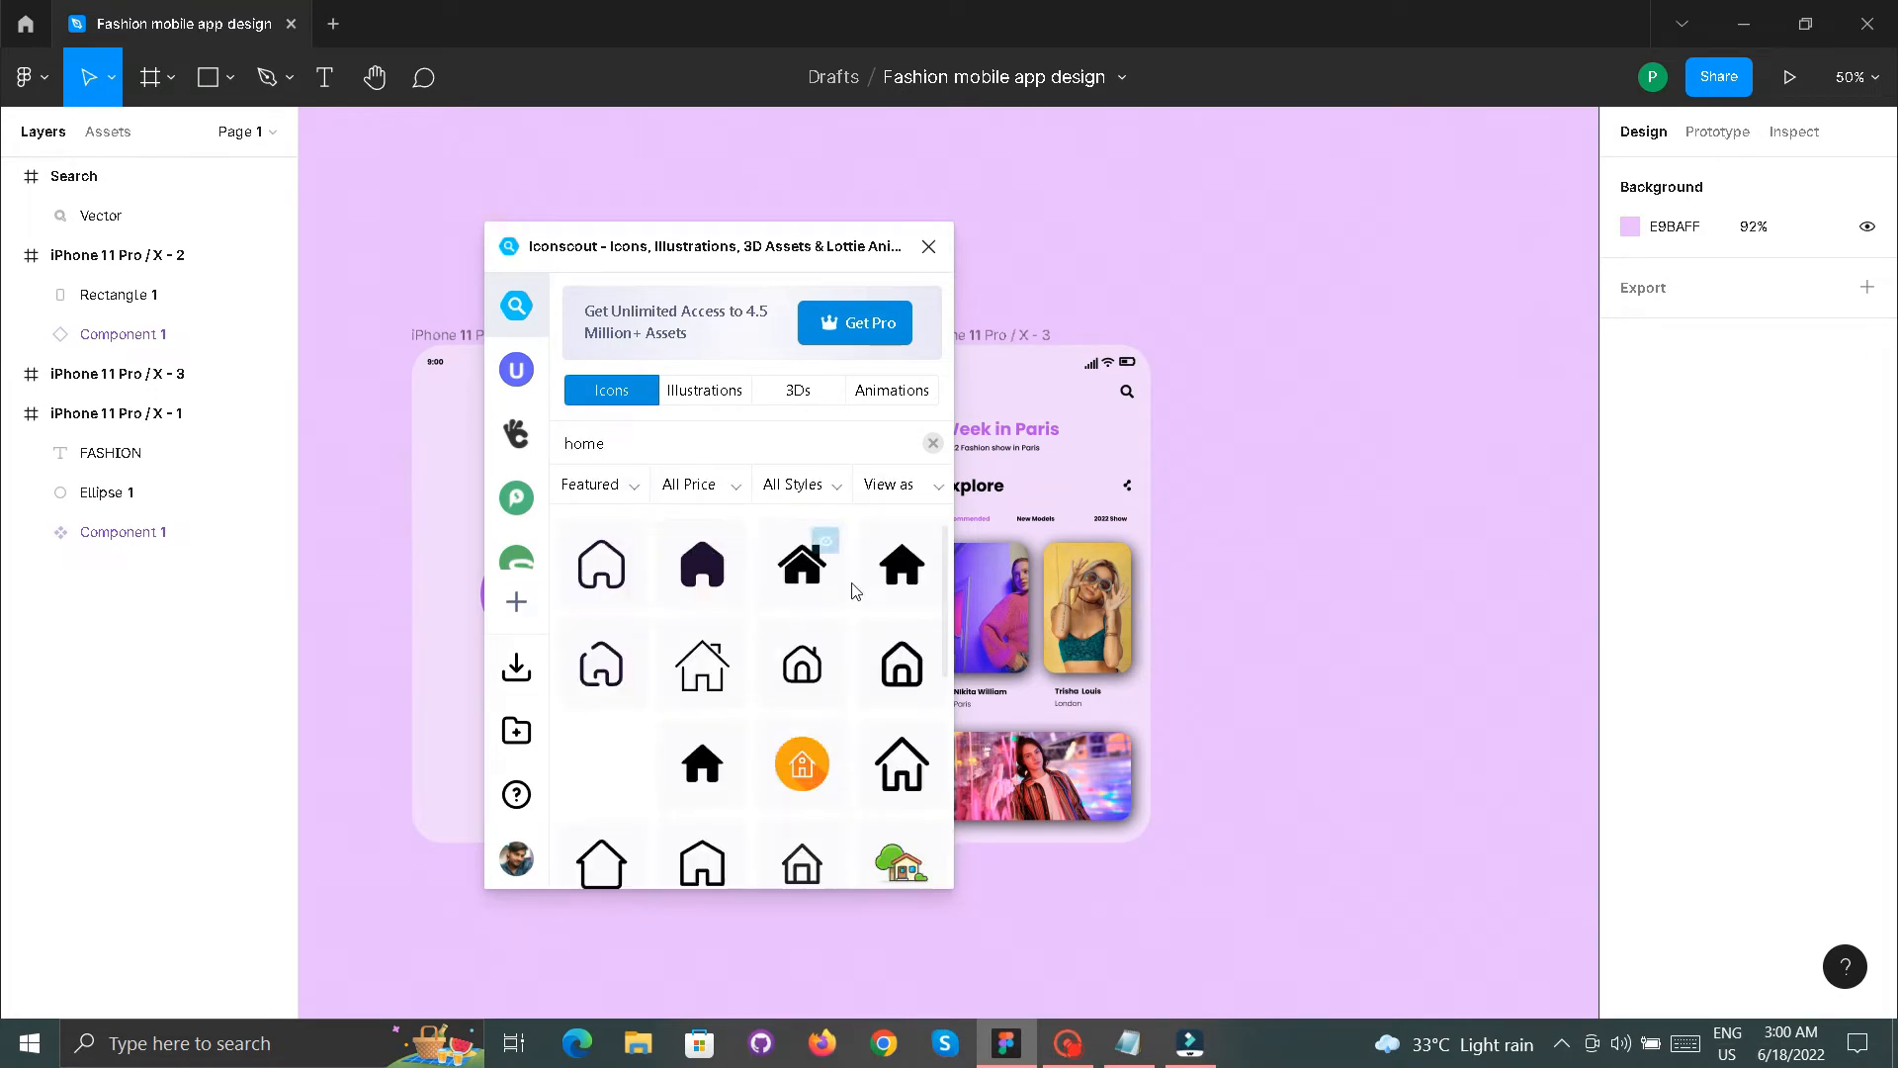
left_click(803, 665)
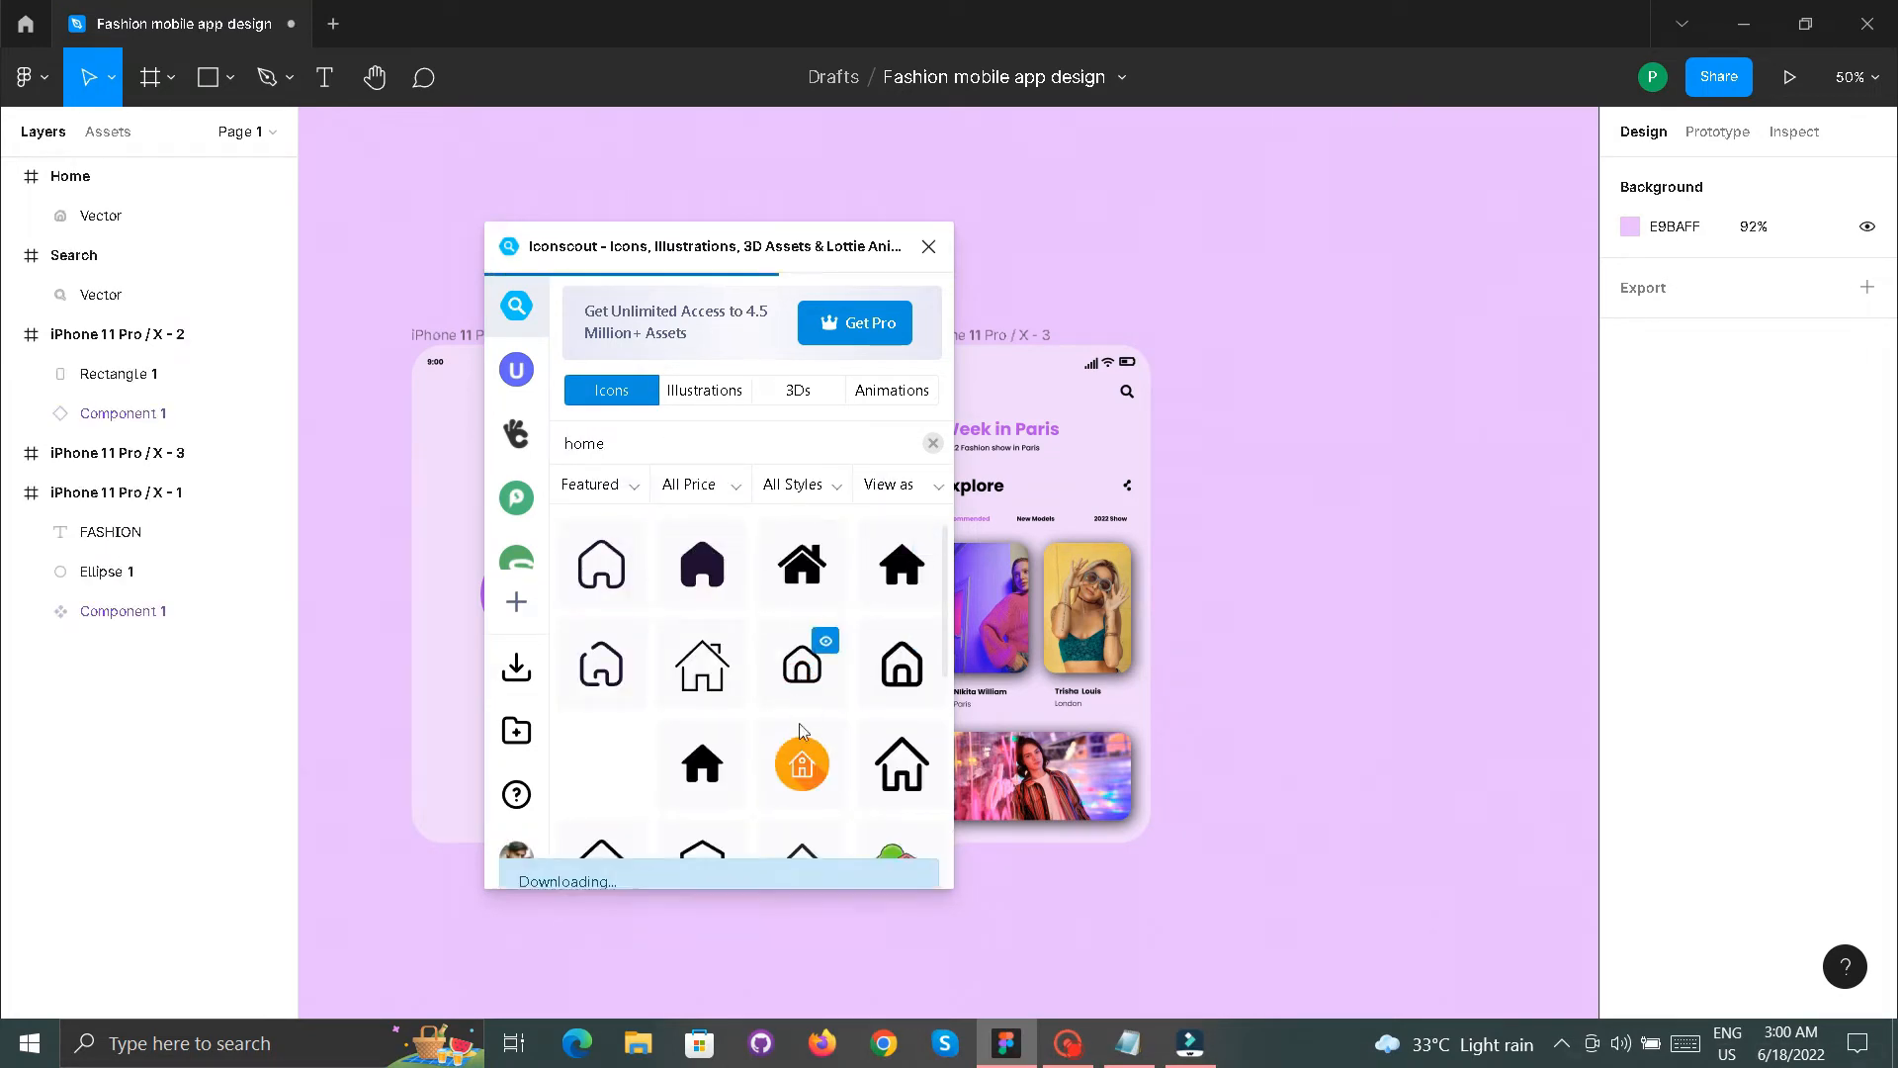
left_click(803, 760)
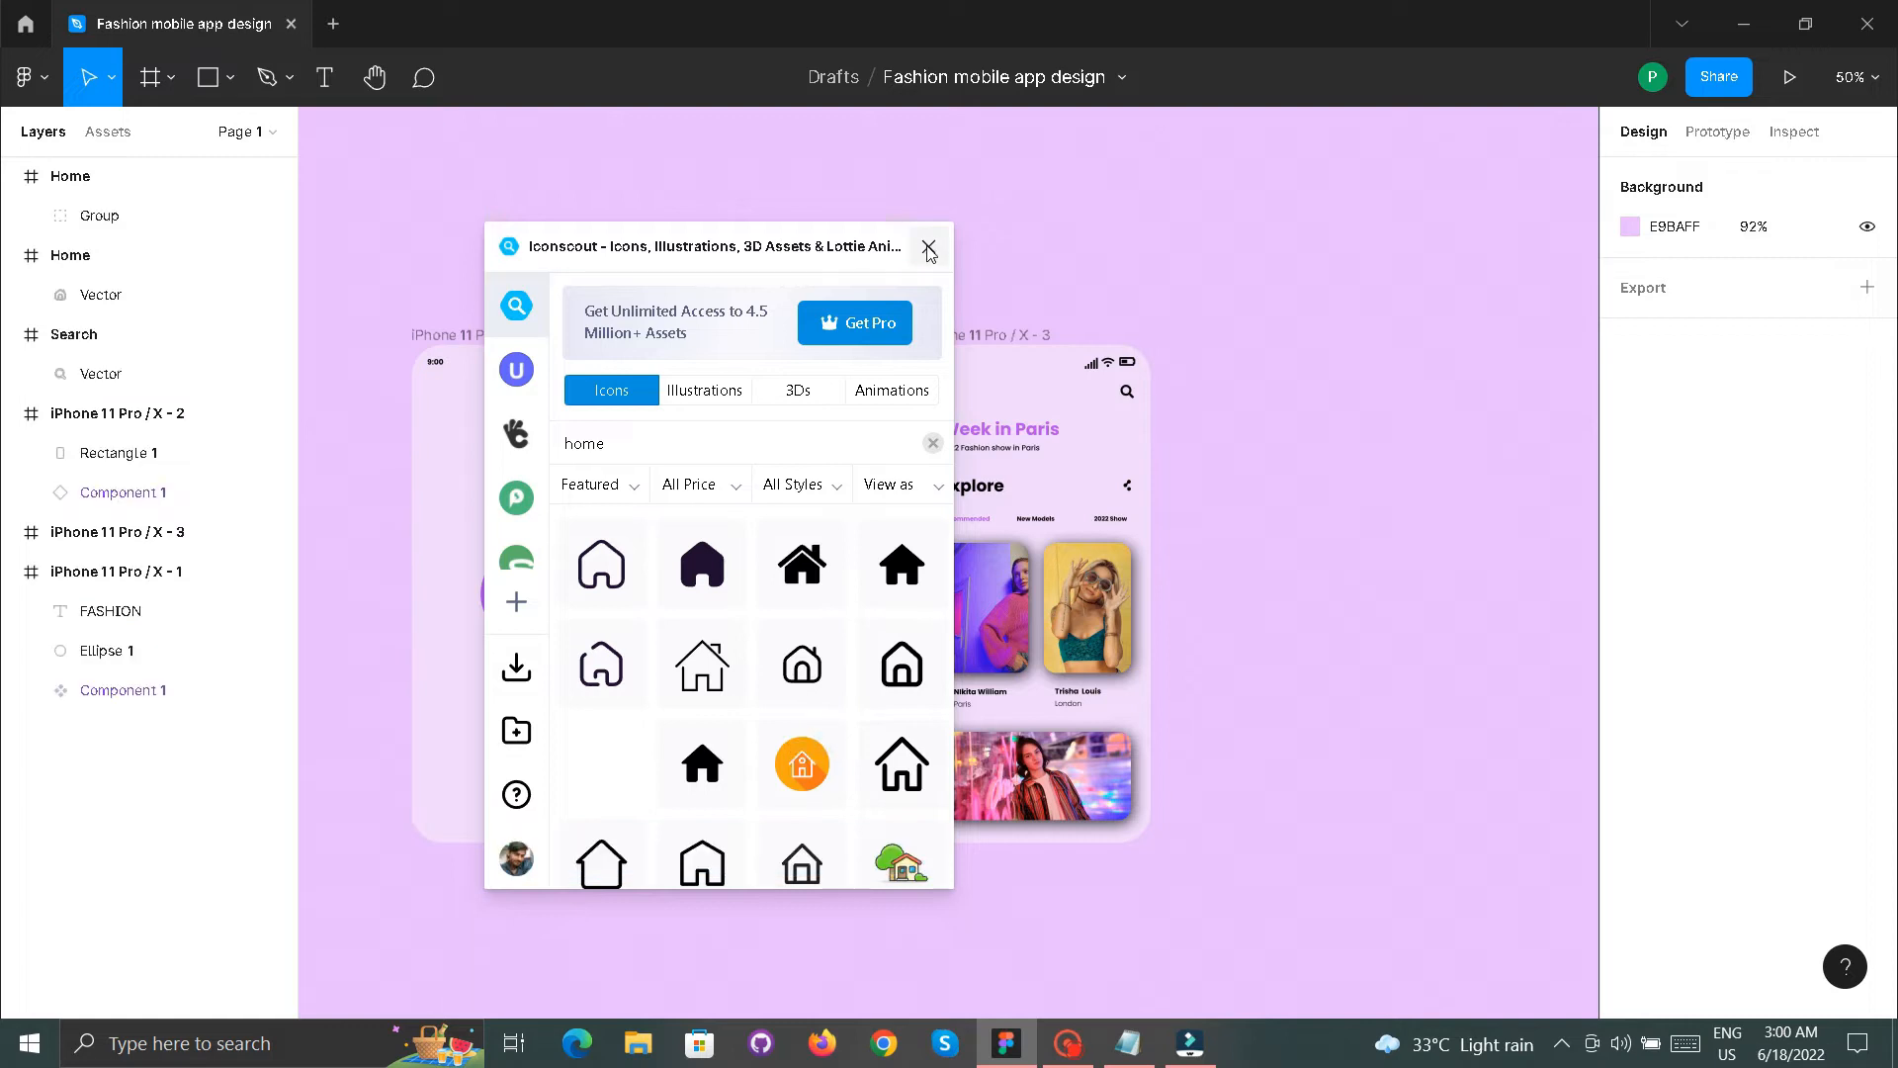
left_click(928, 246)
- Move the orange home, outlined house and magnifying glass icons onto the purple iPhone 11 Pro / X - 2 frame
scroll(878, 565, "up", 3)
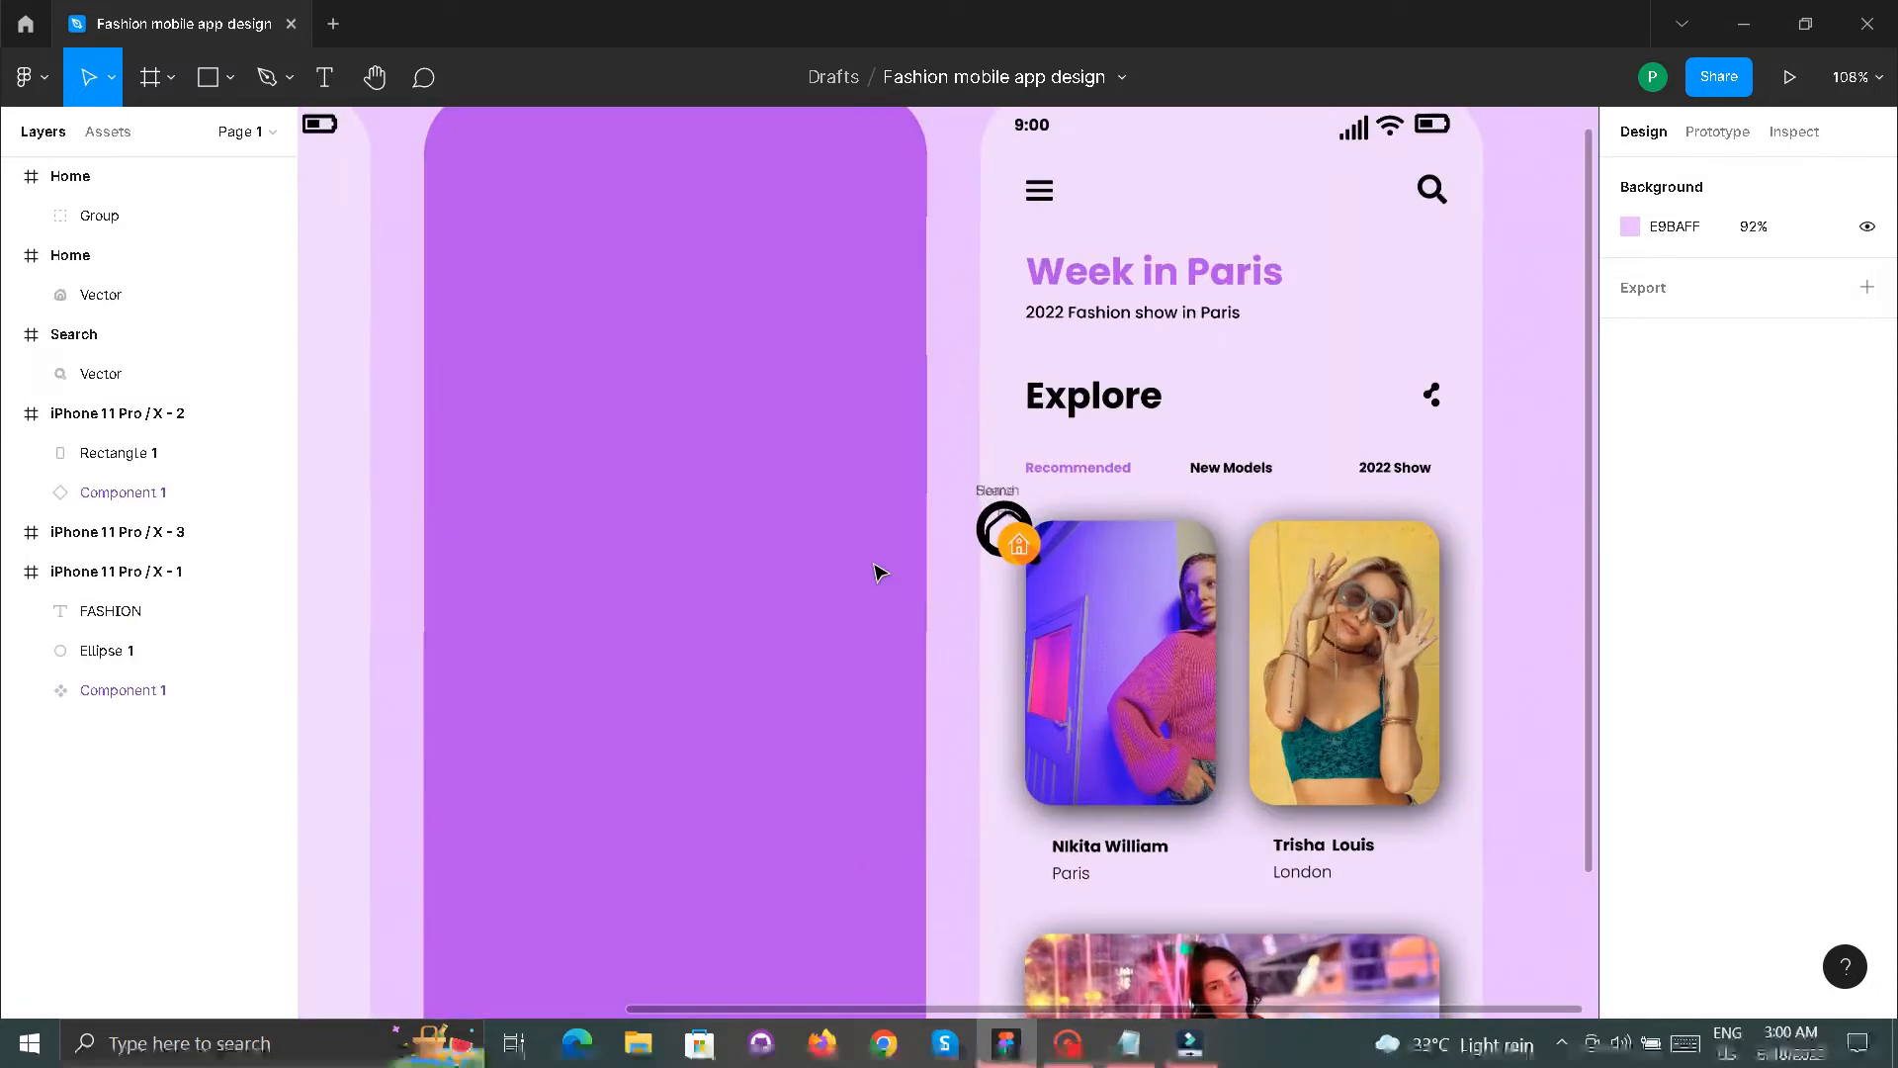
left_click_drag(1016, 547, 511, 554)
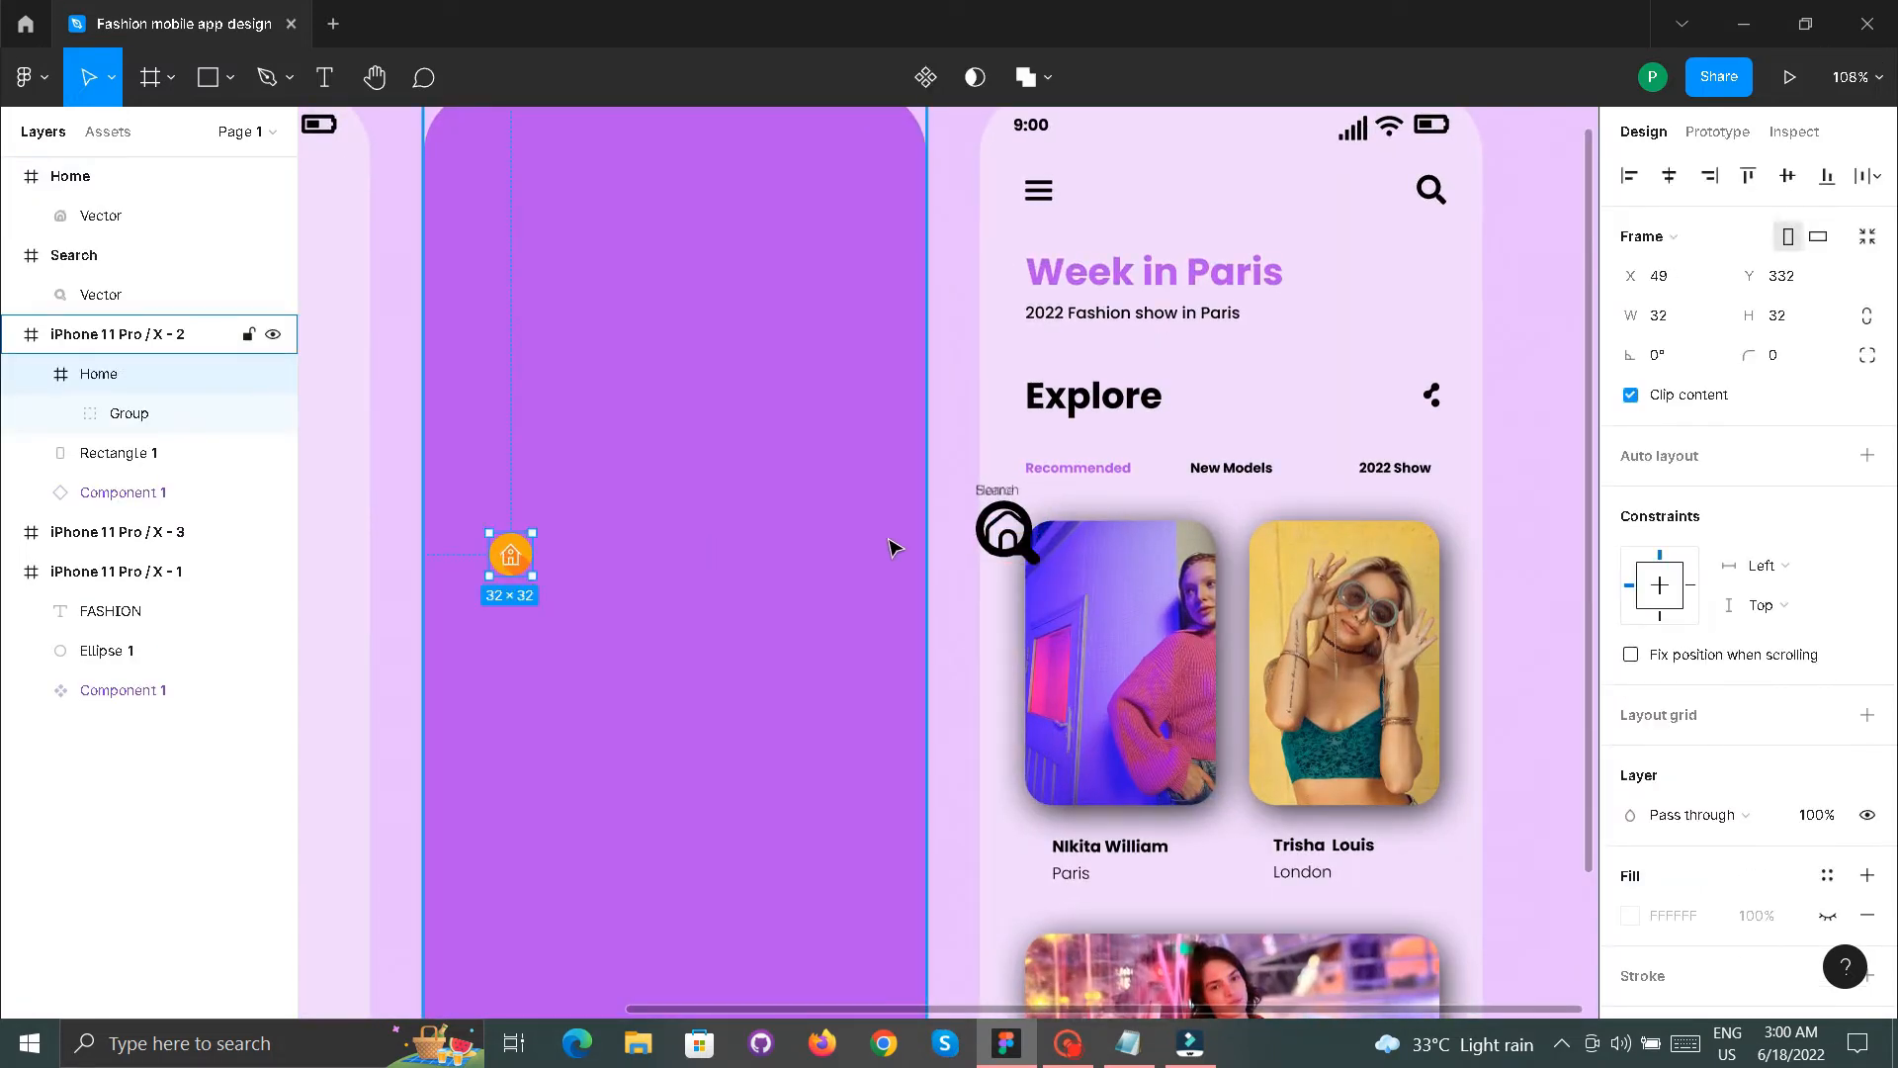
left_click(1001, 539)
left_click_drag(1001, 539, 576, 522)
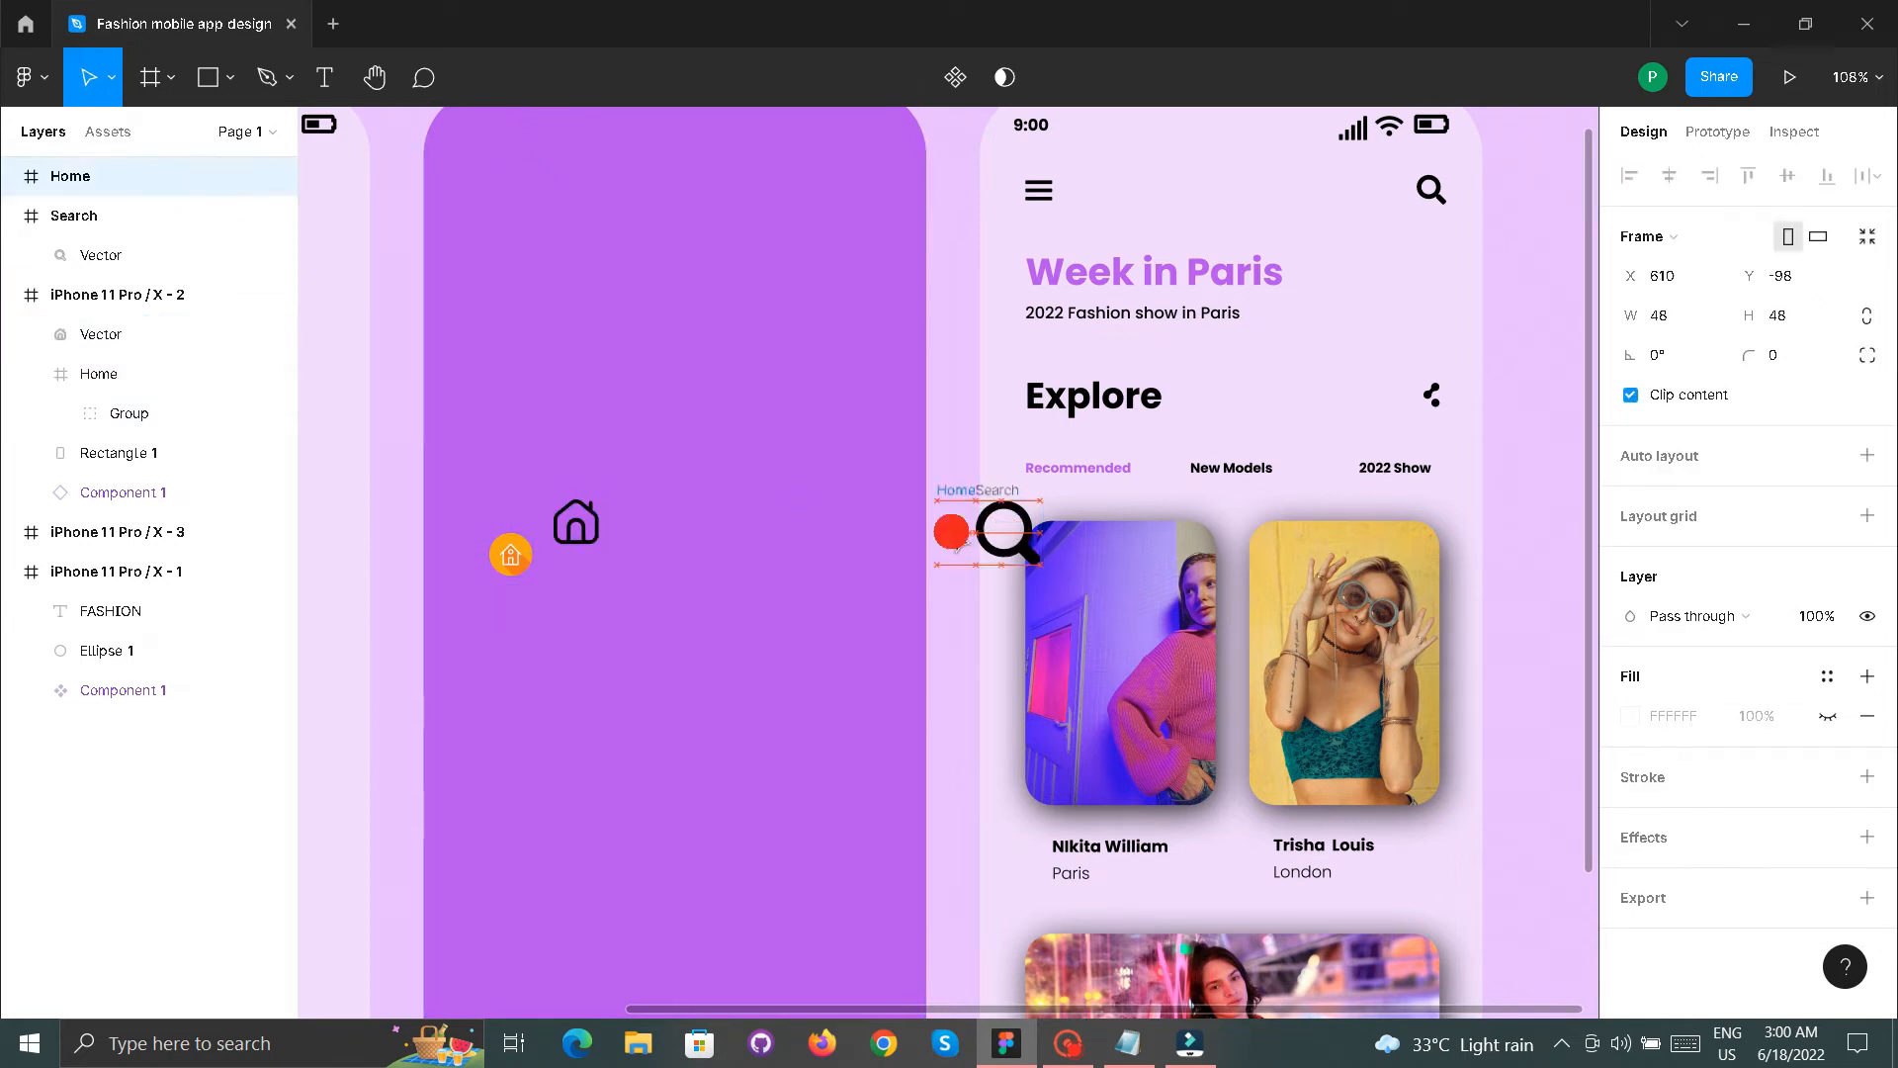
left_click_drag(950, 530, 669, 513)
left_click_drag(1000, 525, 635, 590)
left_click(522, 565)
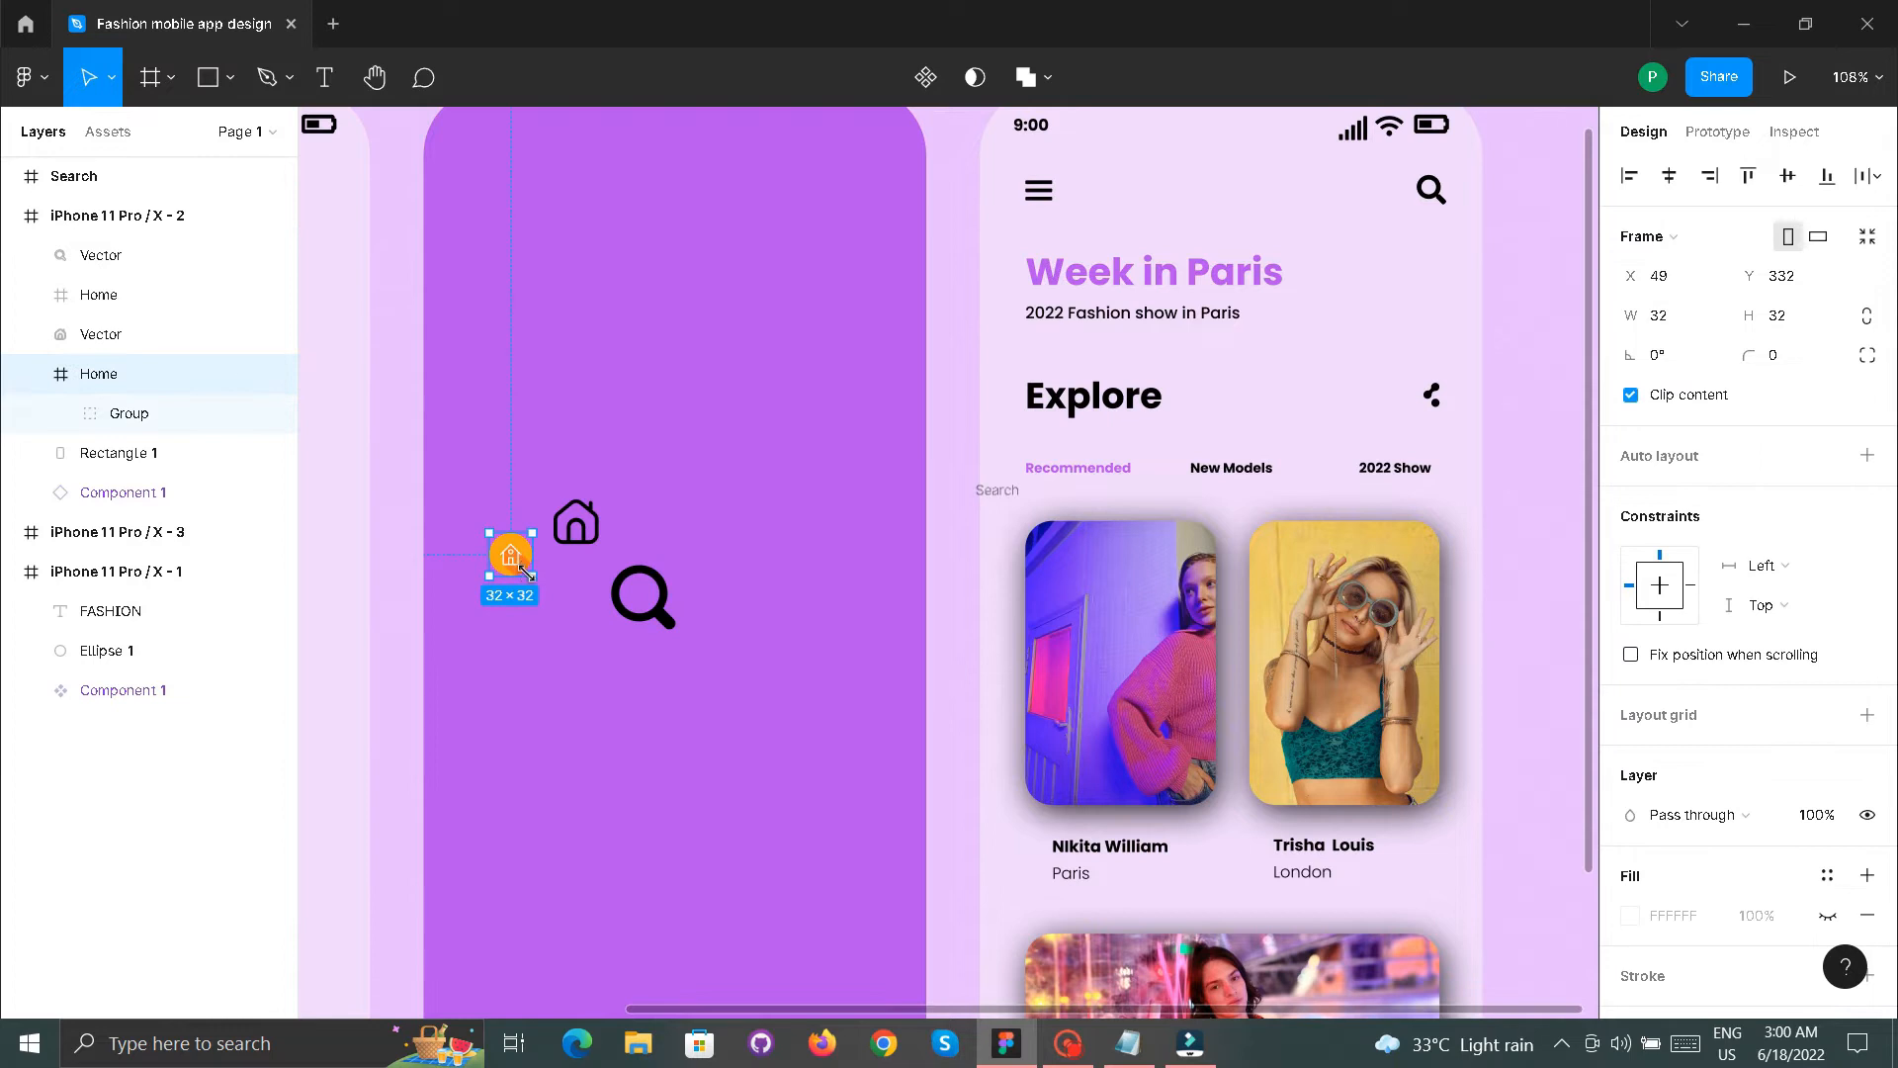
- Enlarge the orange home icon's frame to about 100 × 101 and reposition the three icons on the purple frame
left_click_drag(535, 579, 691, 413)
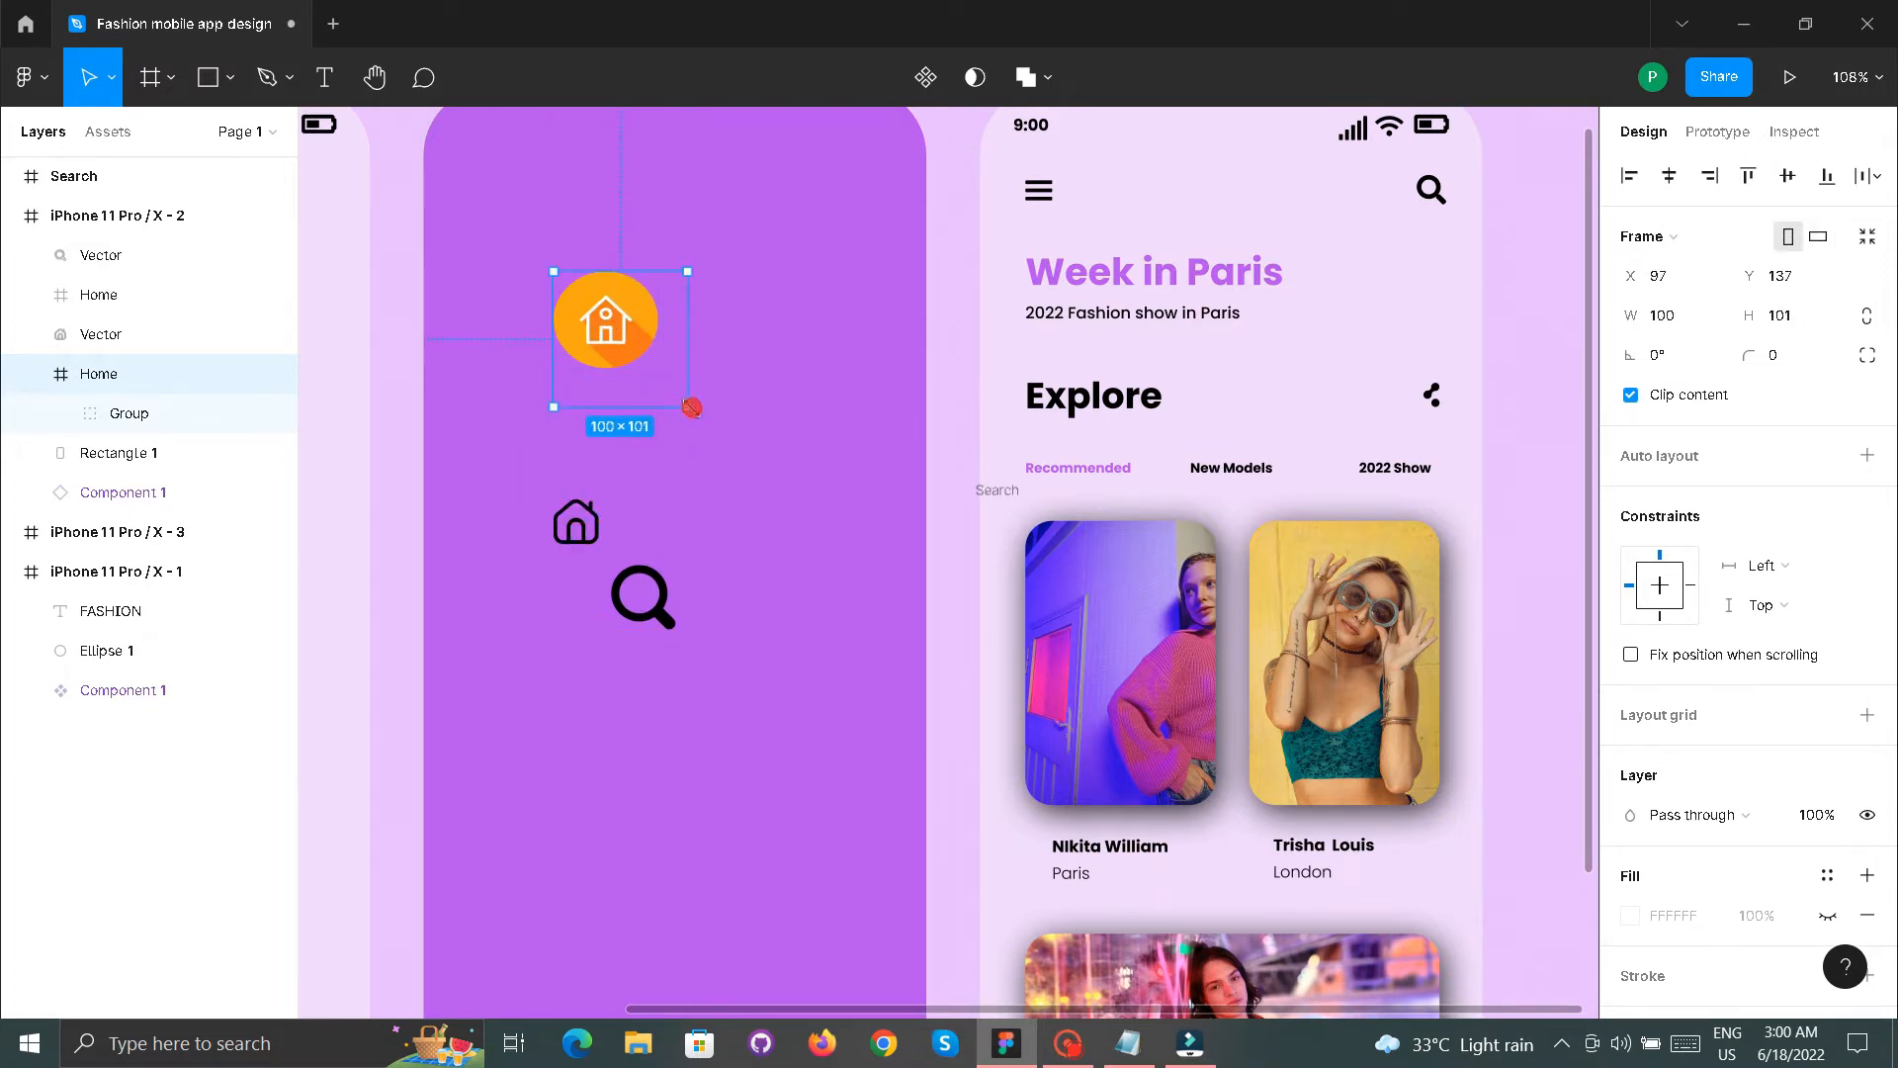
double_click(597, 338)
left_click_drag(662, 367, 635, 762)
left_click_drag(642, 583, 701, 618)
left_click_drag(579, 524, 600, 597)
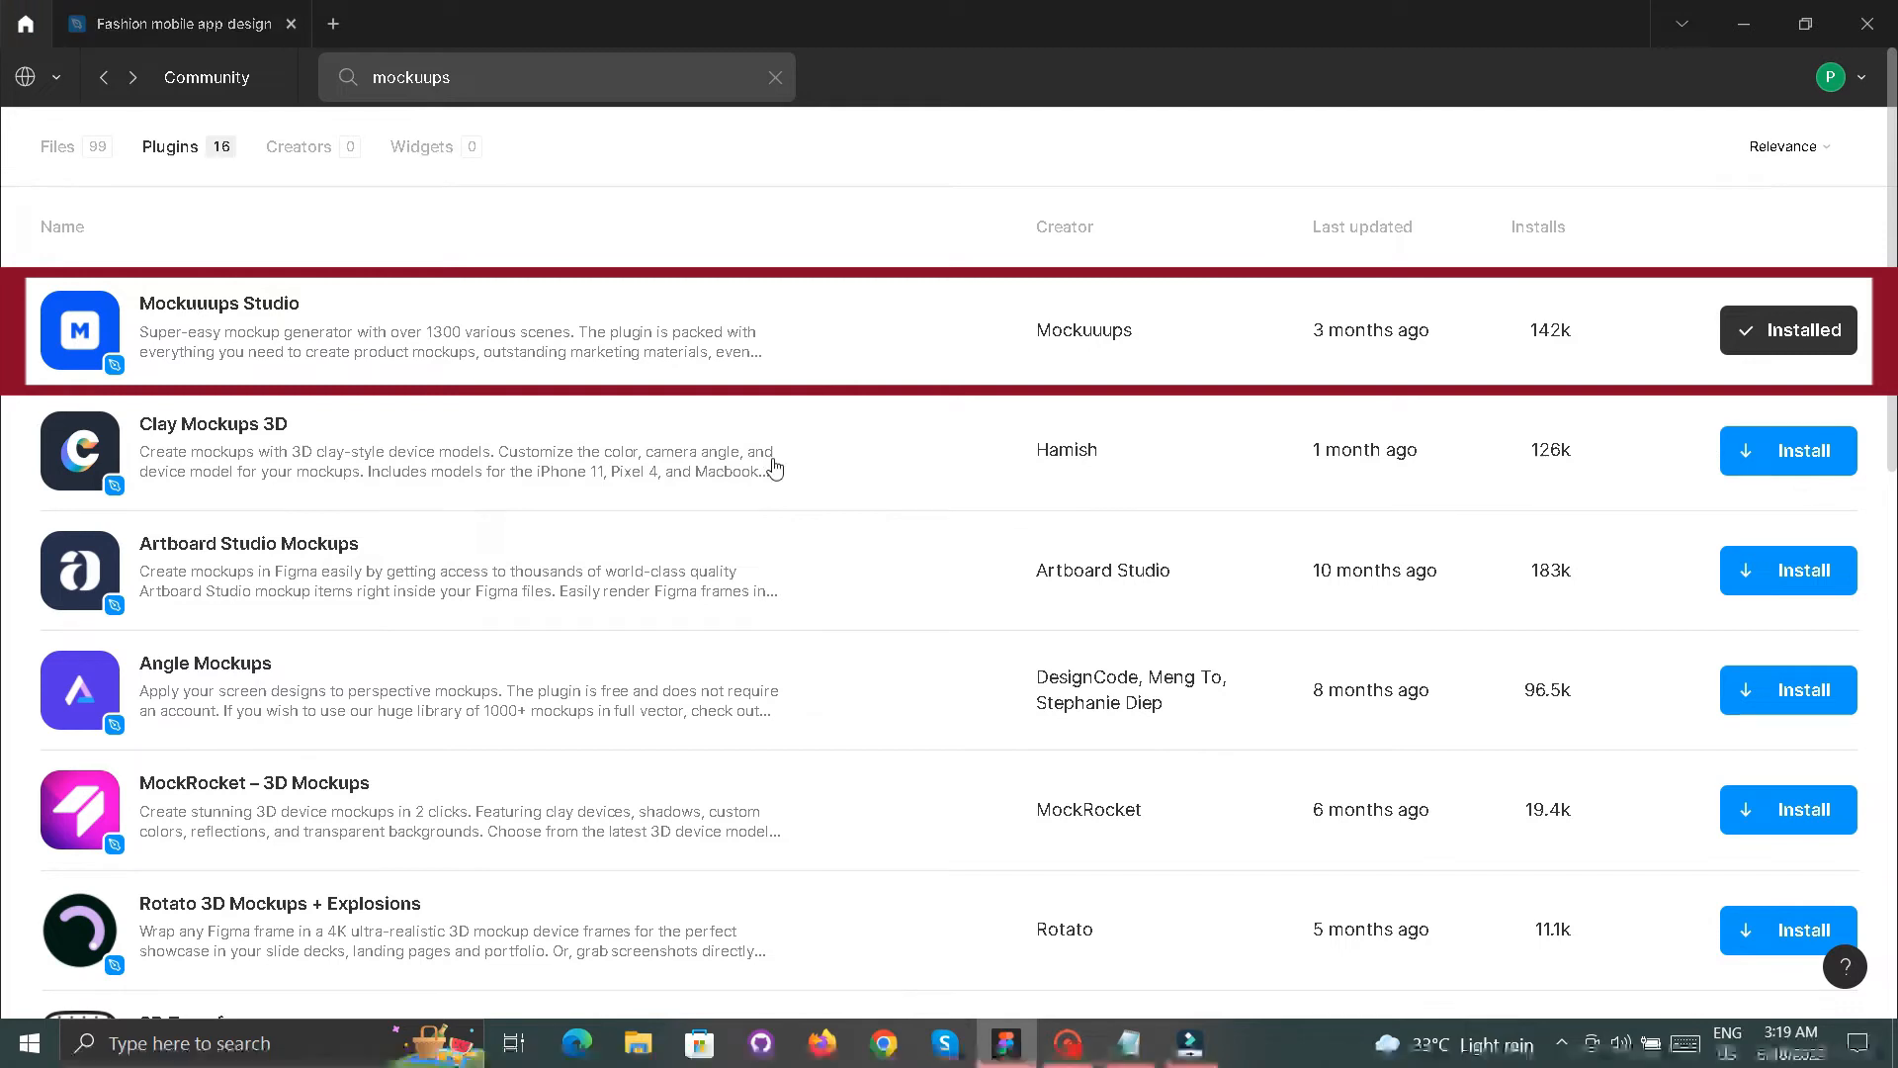
- Return to the Fashion mobile app design file, run Mockuuups Studio and choose the iPhone 11 Pro / X - 1 frame as its source
left_click(60, 25)
right_click(1349, 697)
mouse_move(1384, 908)
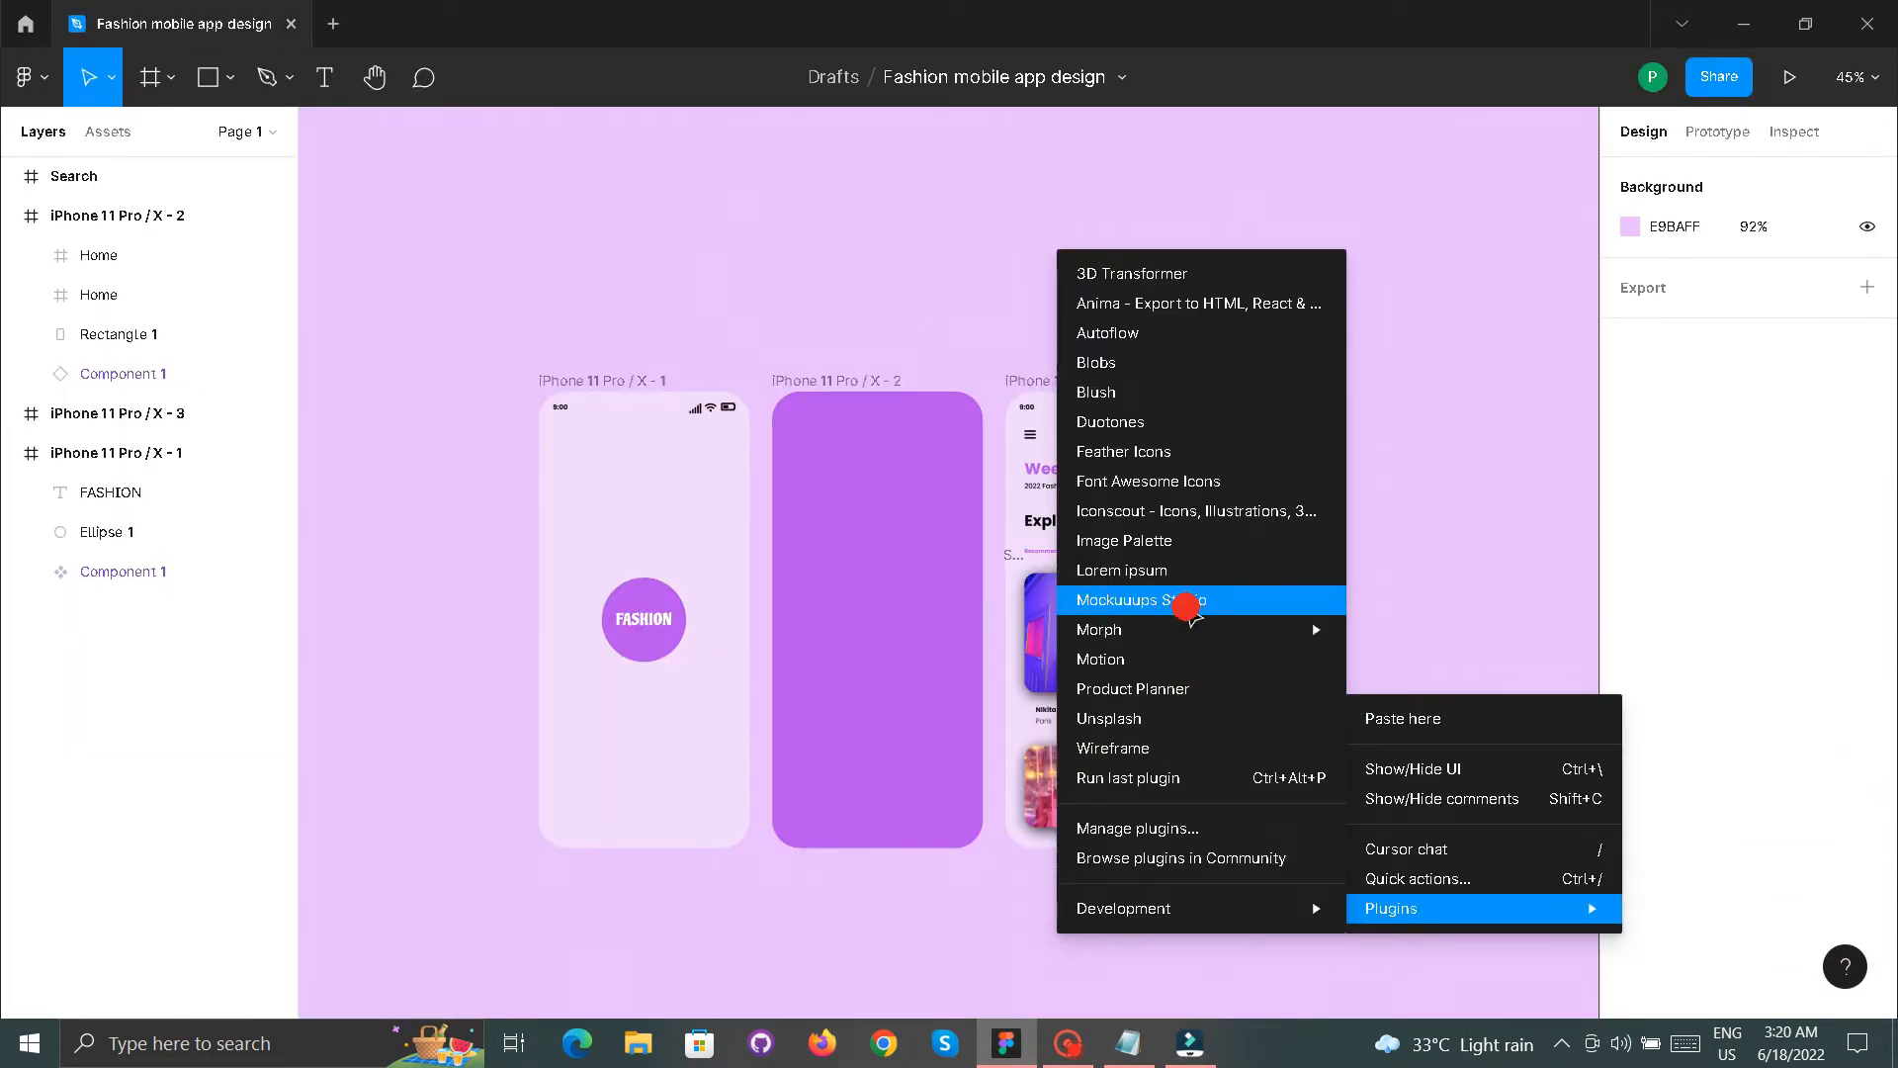
left_click(1186, 600)
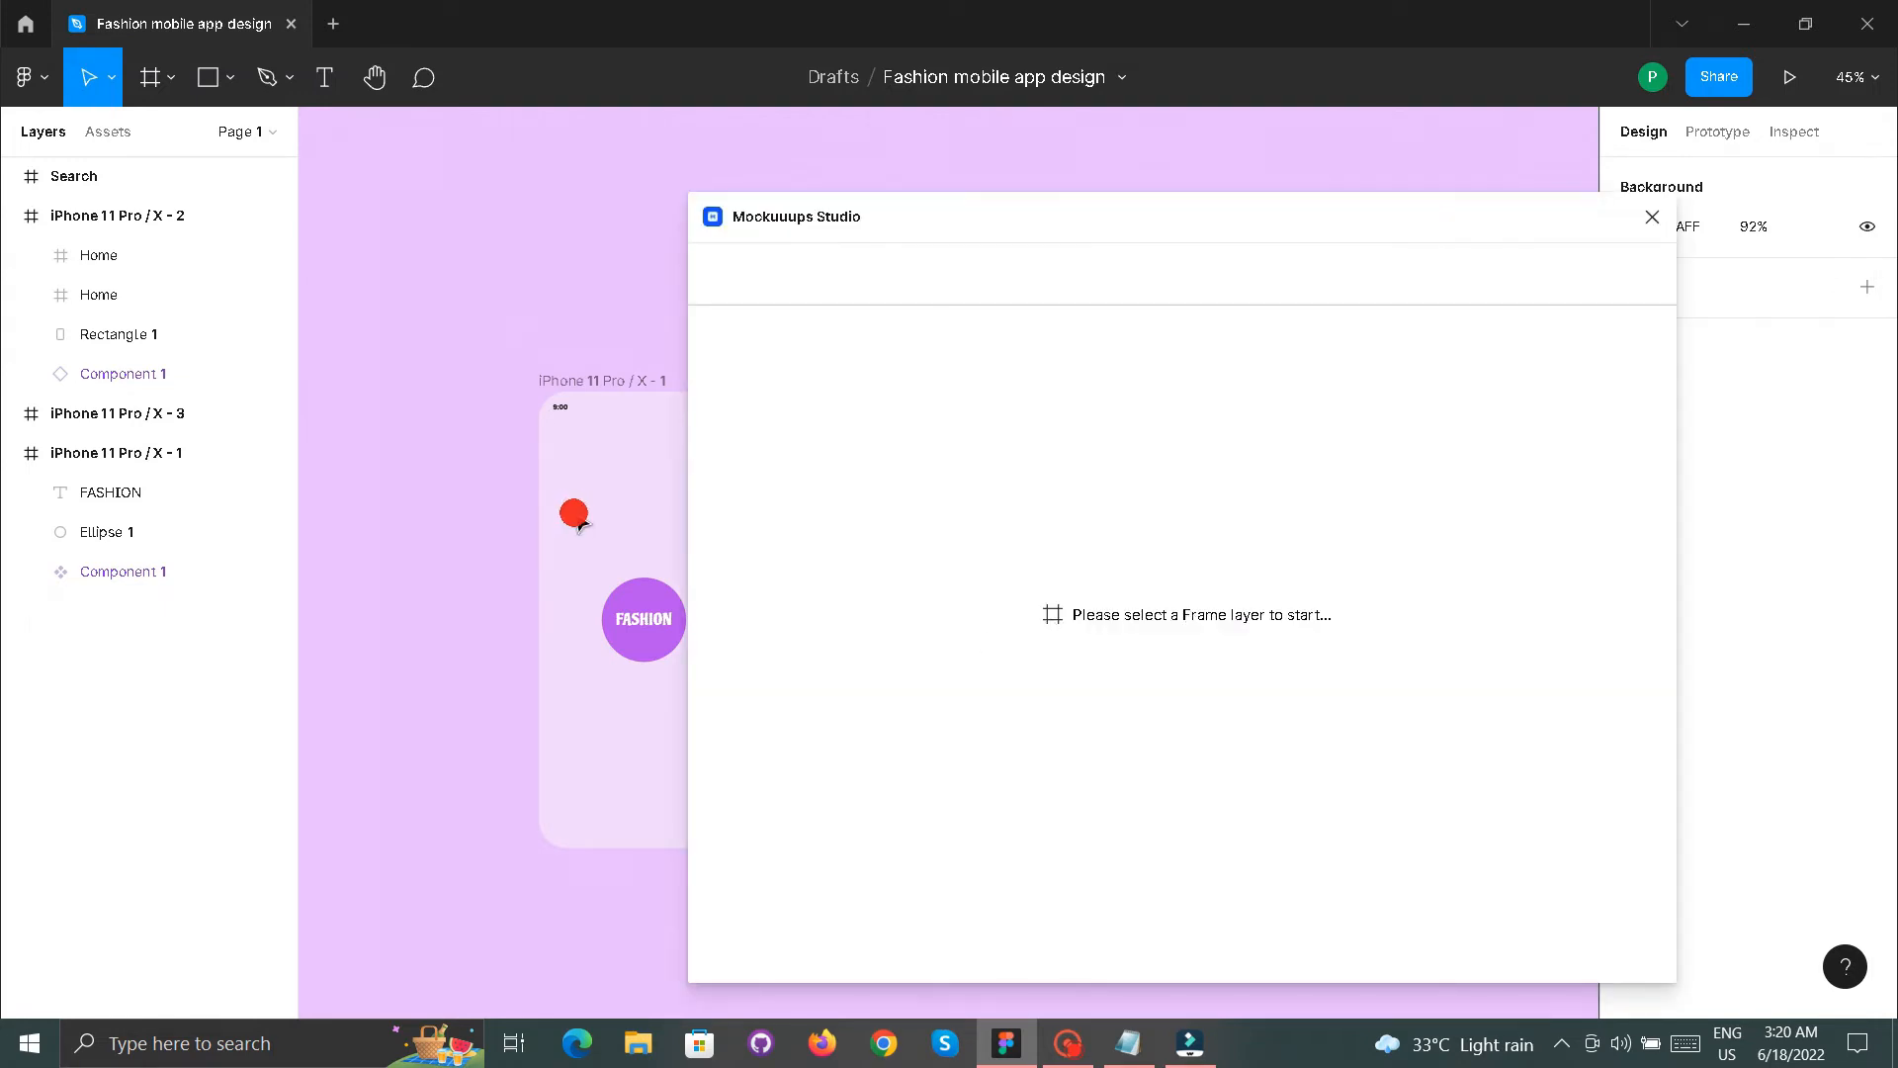
left_click(564, 386)
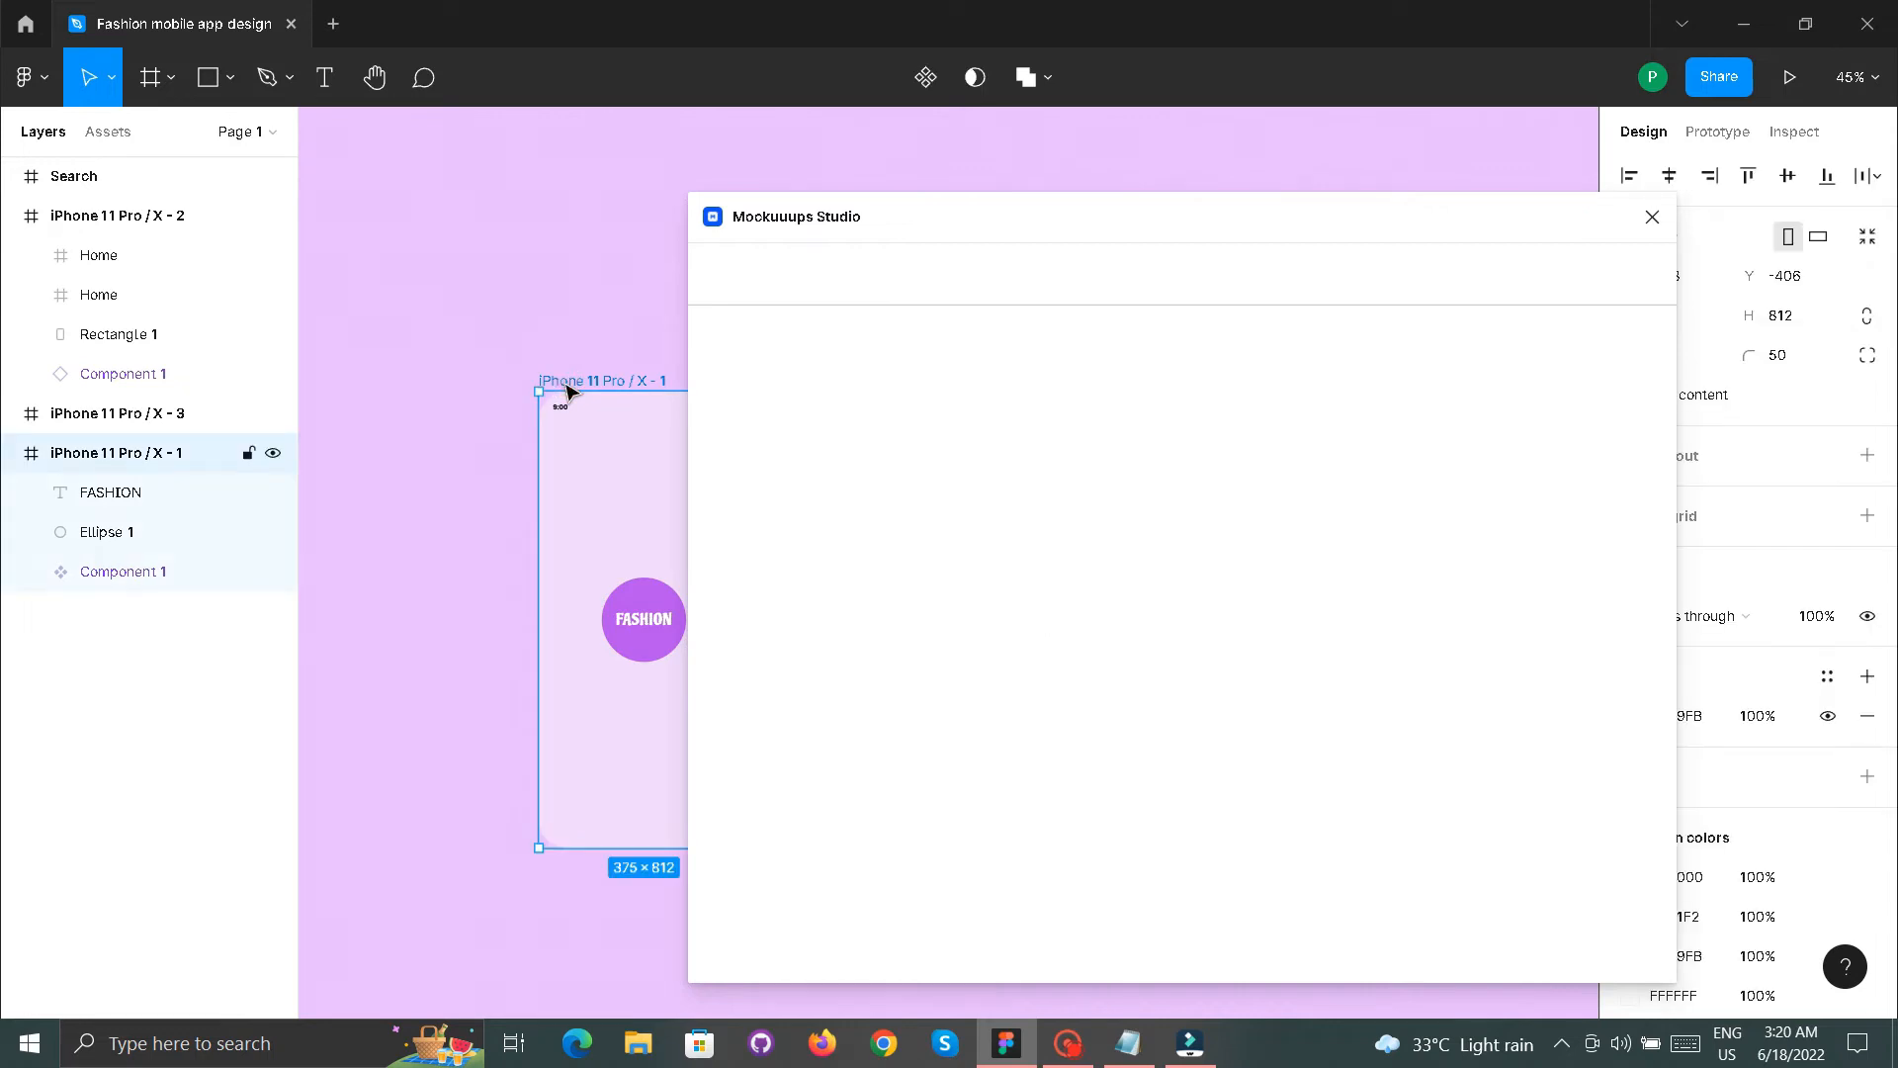
- Filter the Mockuuups Studio scenes to Male hands and browse the mockups showing the FASHION screen
scroll(1155, 592, "down", 3)
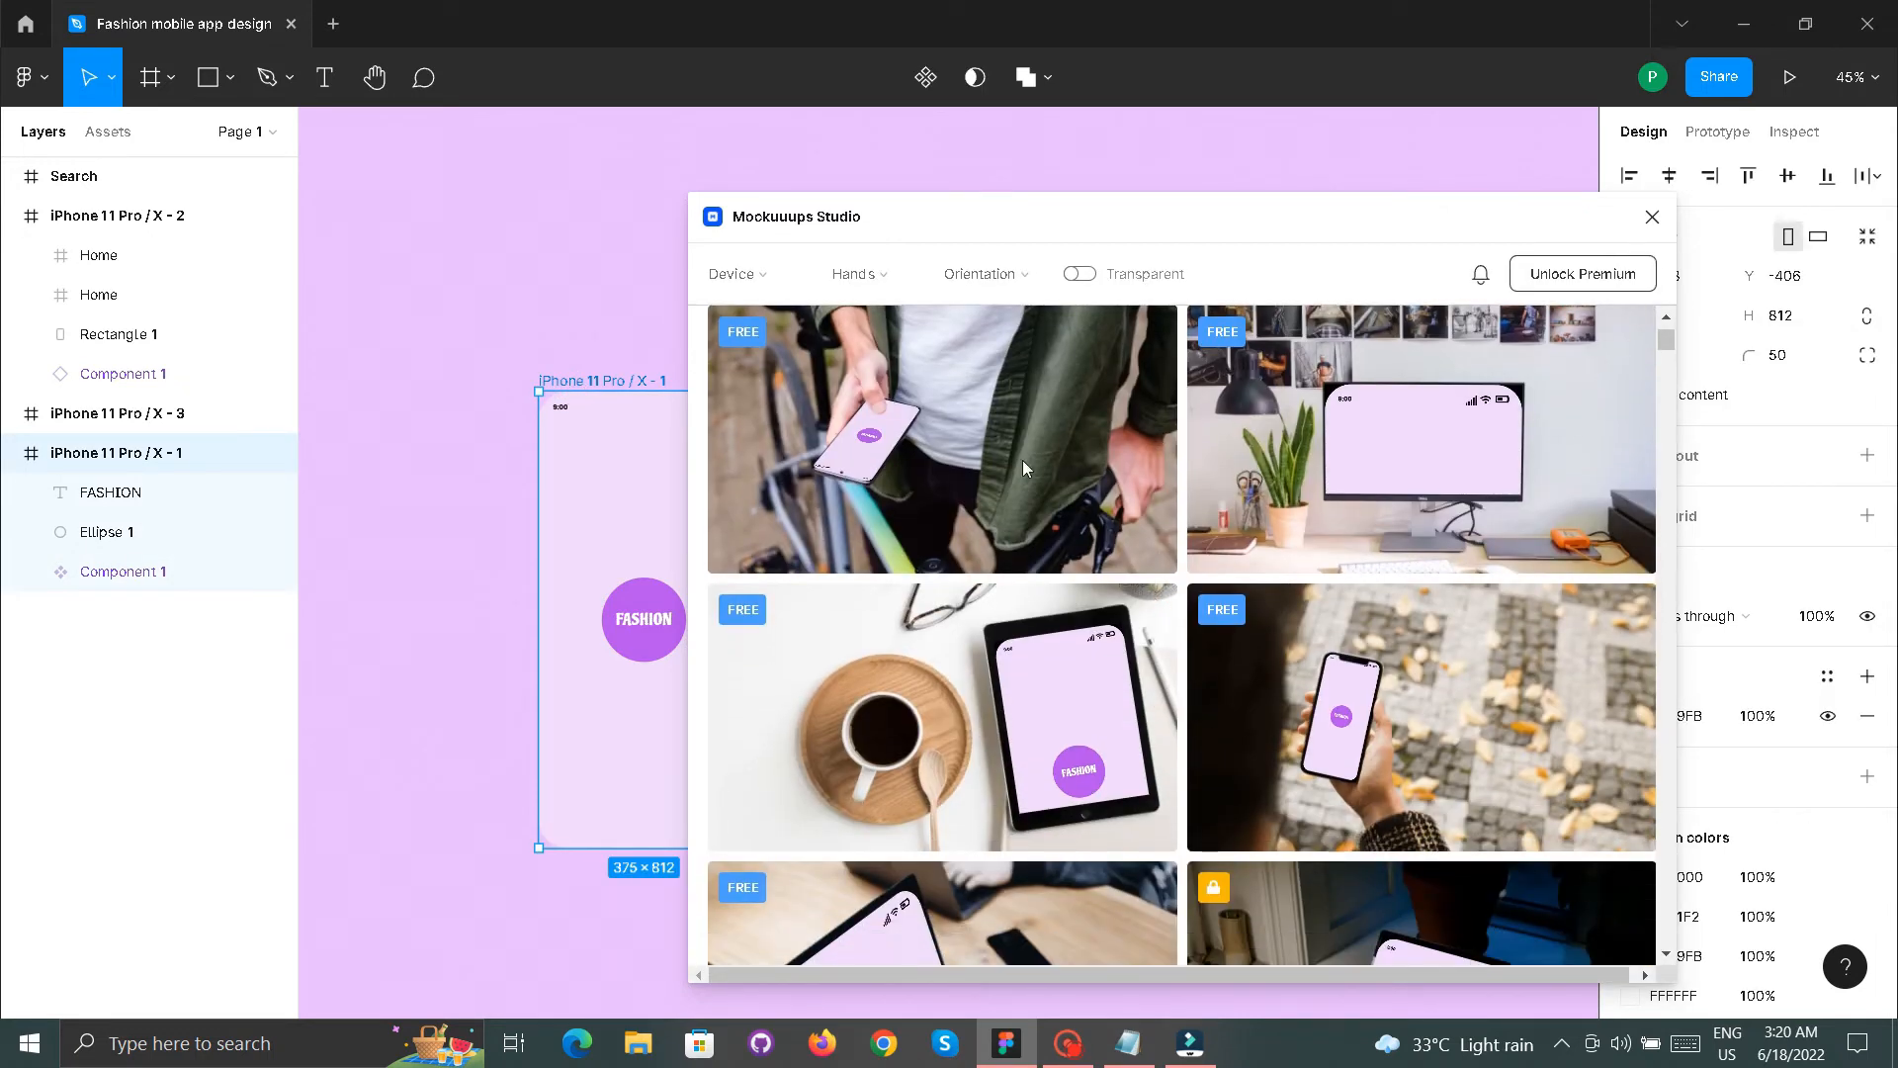
left_click(861, 277)
left_click(880, 329)
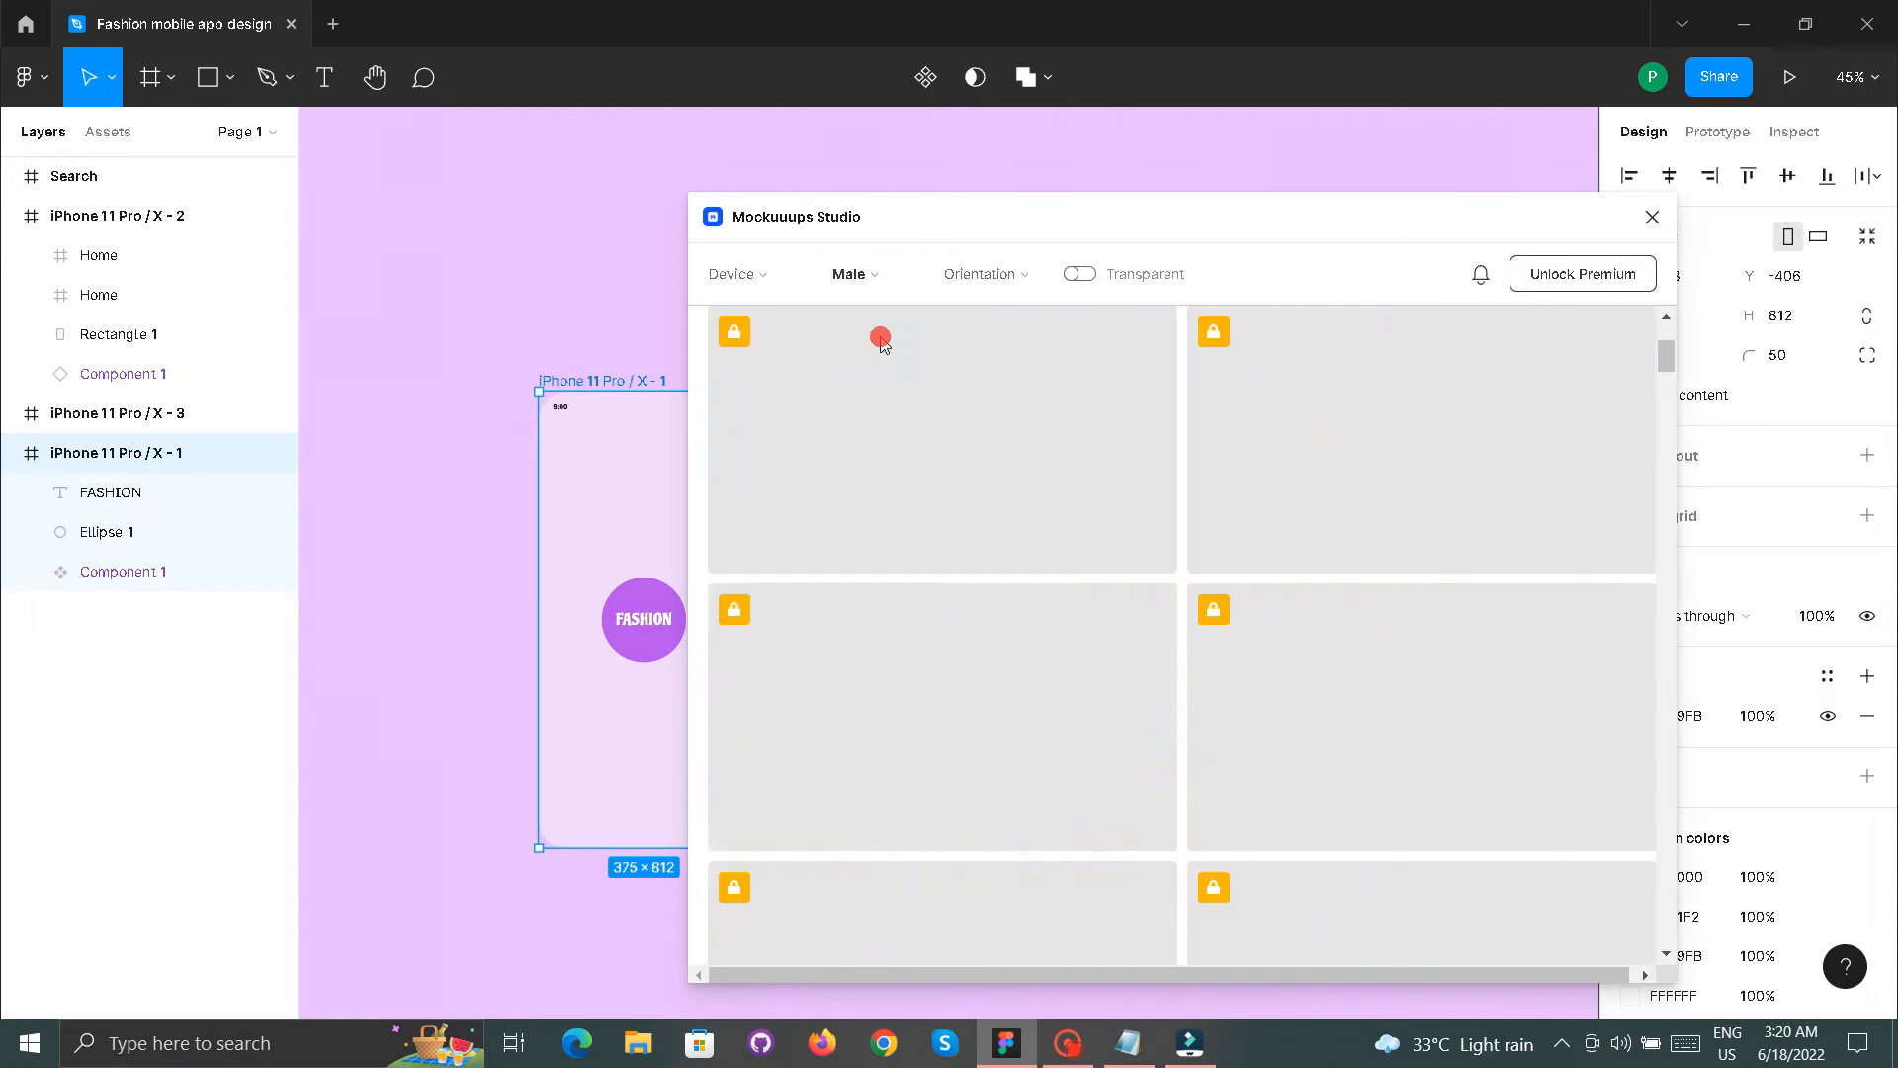
scroll(1060, 631, "down", 5)
scroll(1061, 636, "down", 6)
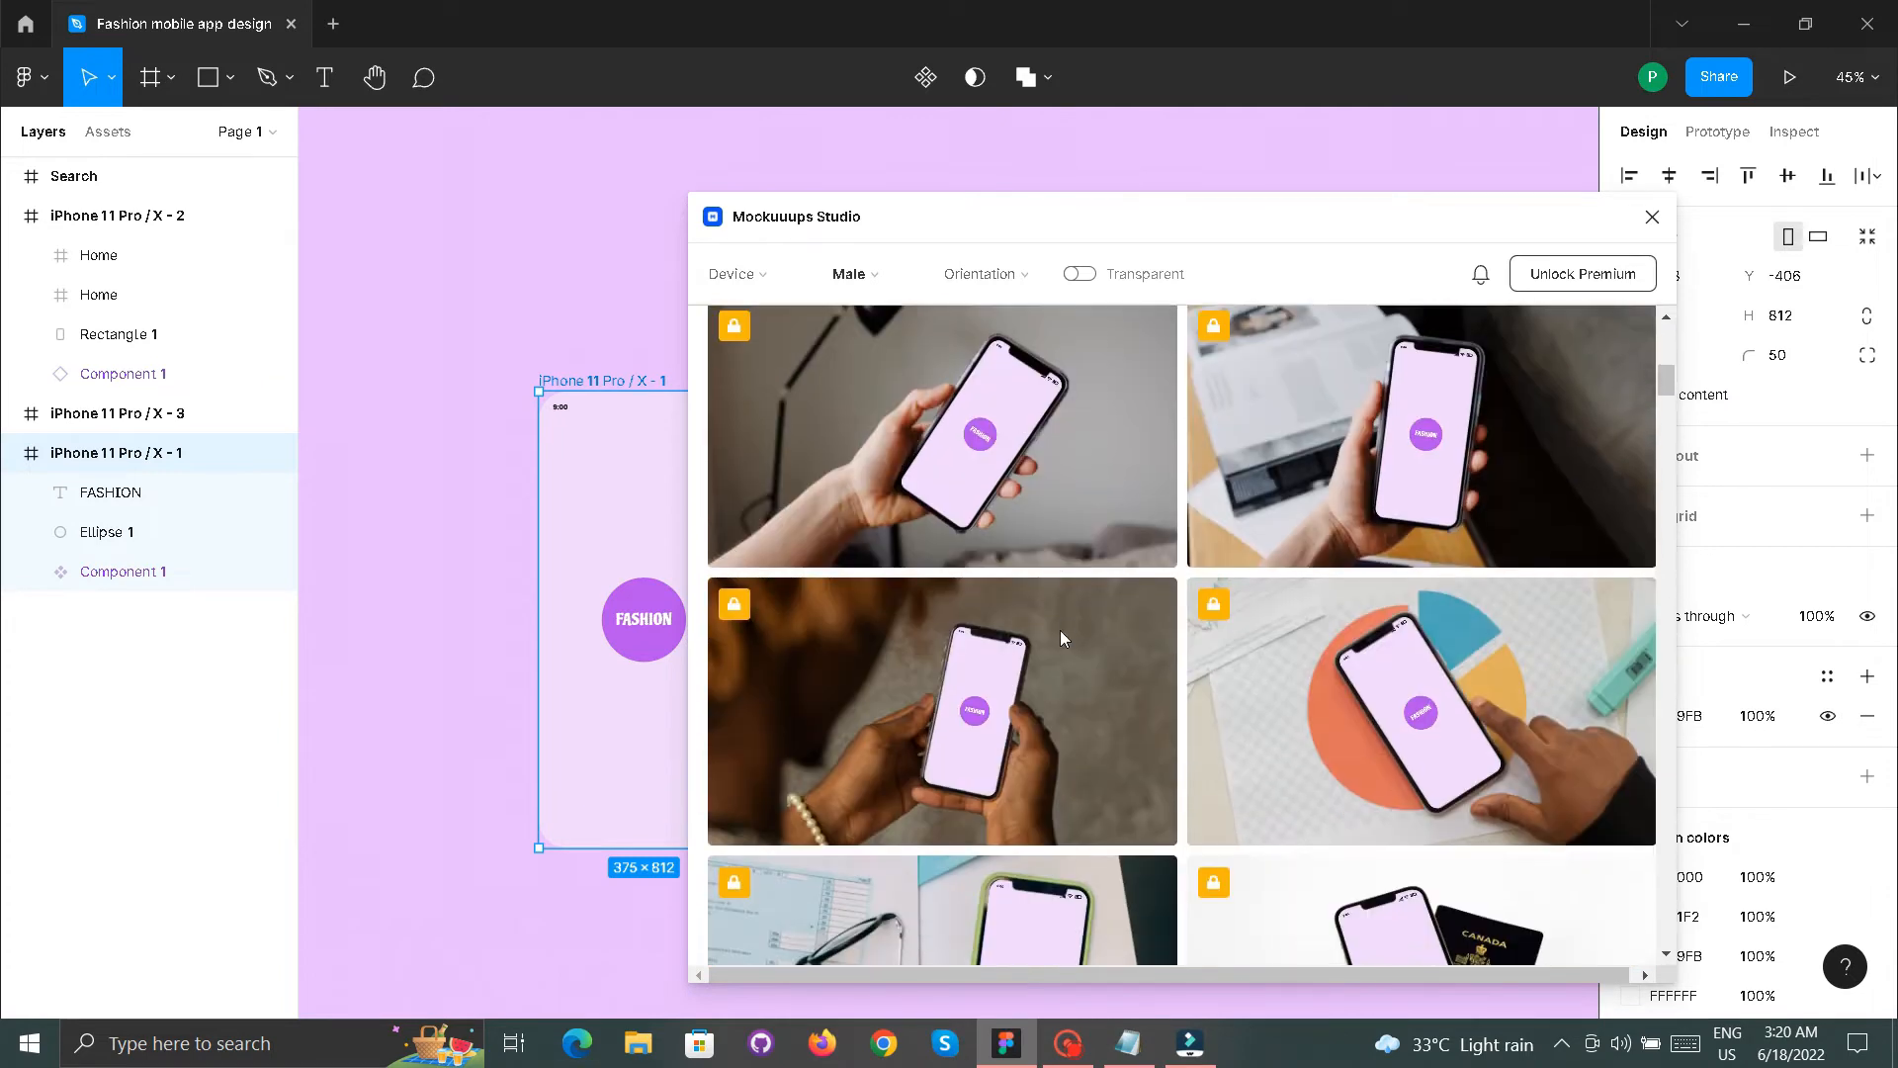
scroll(1060, 631, "up", 10)
scroll(1060, 631, "down", 1)
scroll(1060, 631, "up", 1)
- Open the "Holding Samsung S20 mockup in front of a bike" scene and place it into the document
left_click(1480, 500)
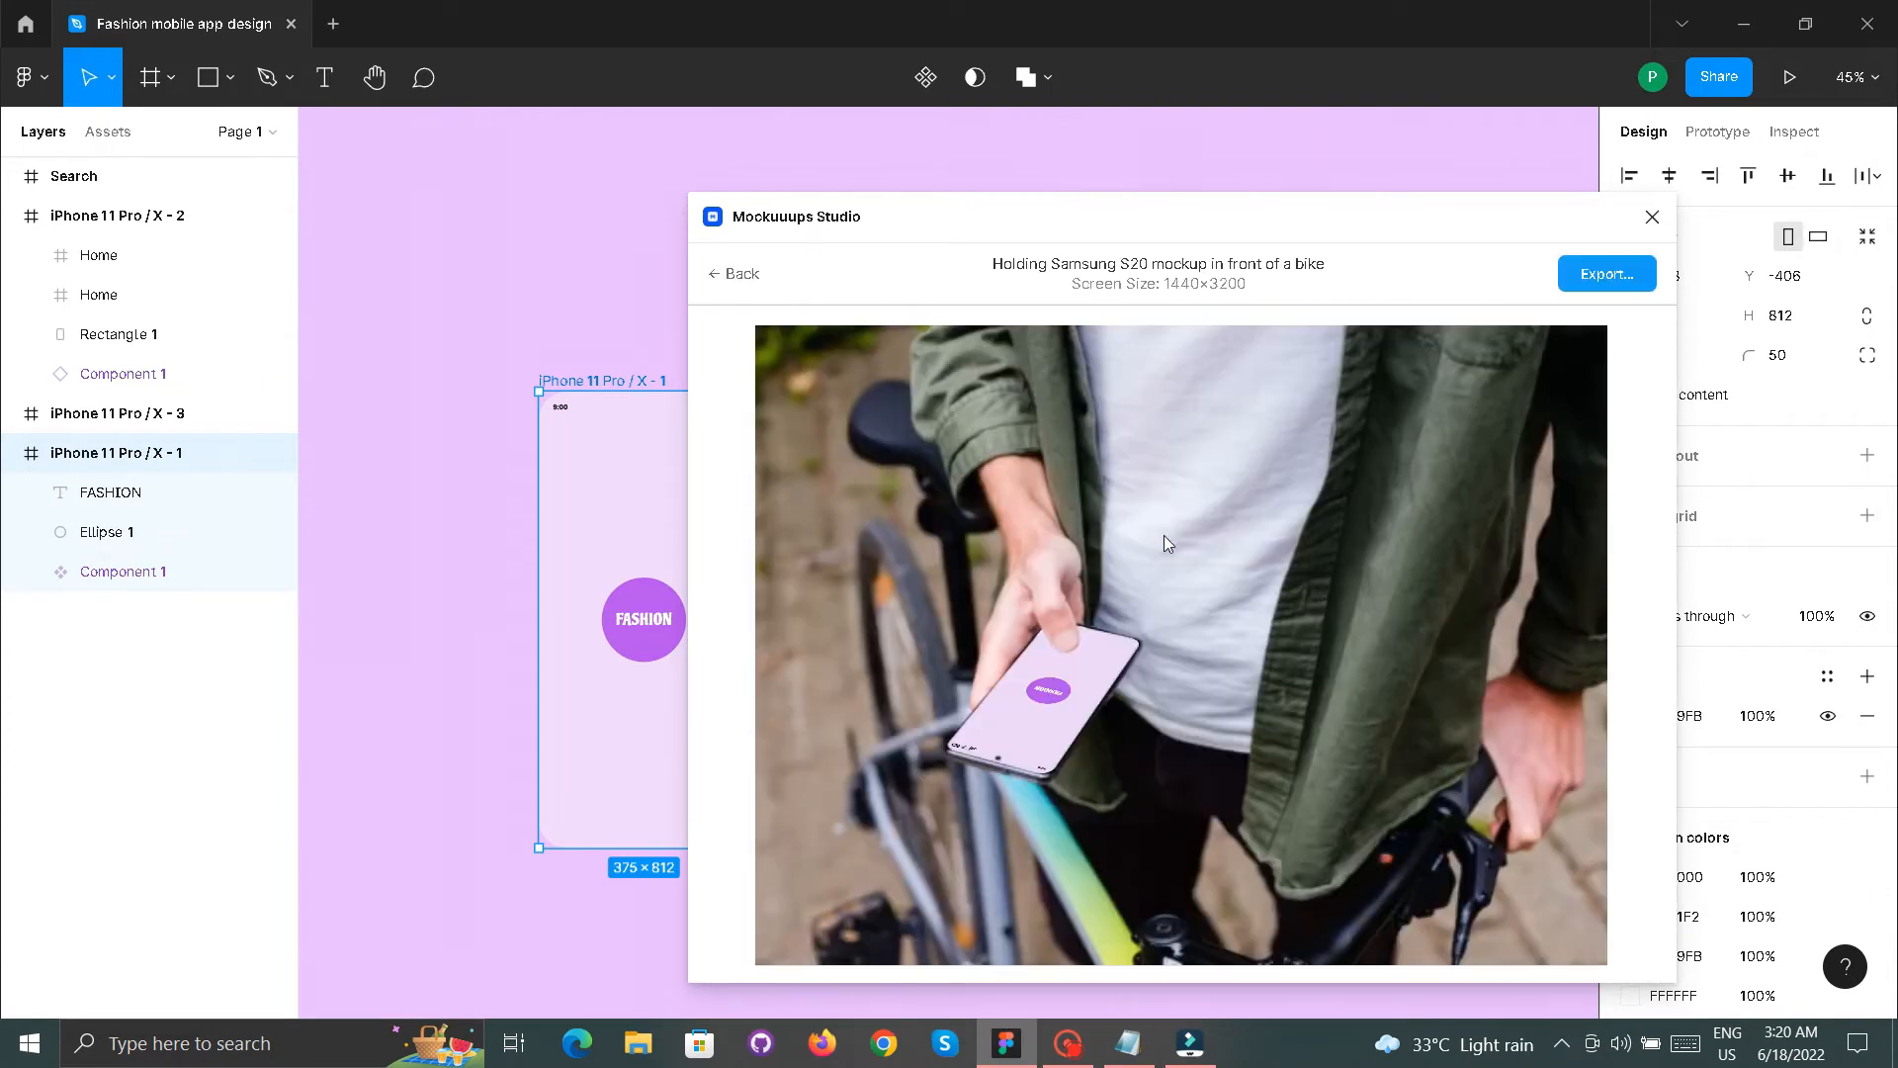
left_click(1579, 281)
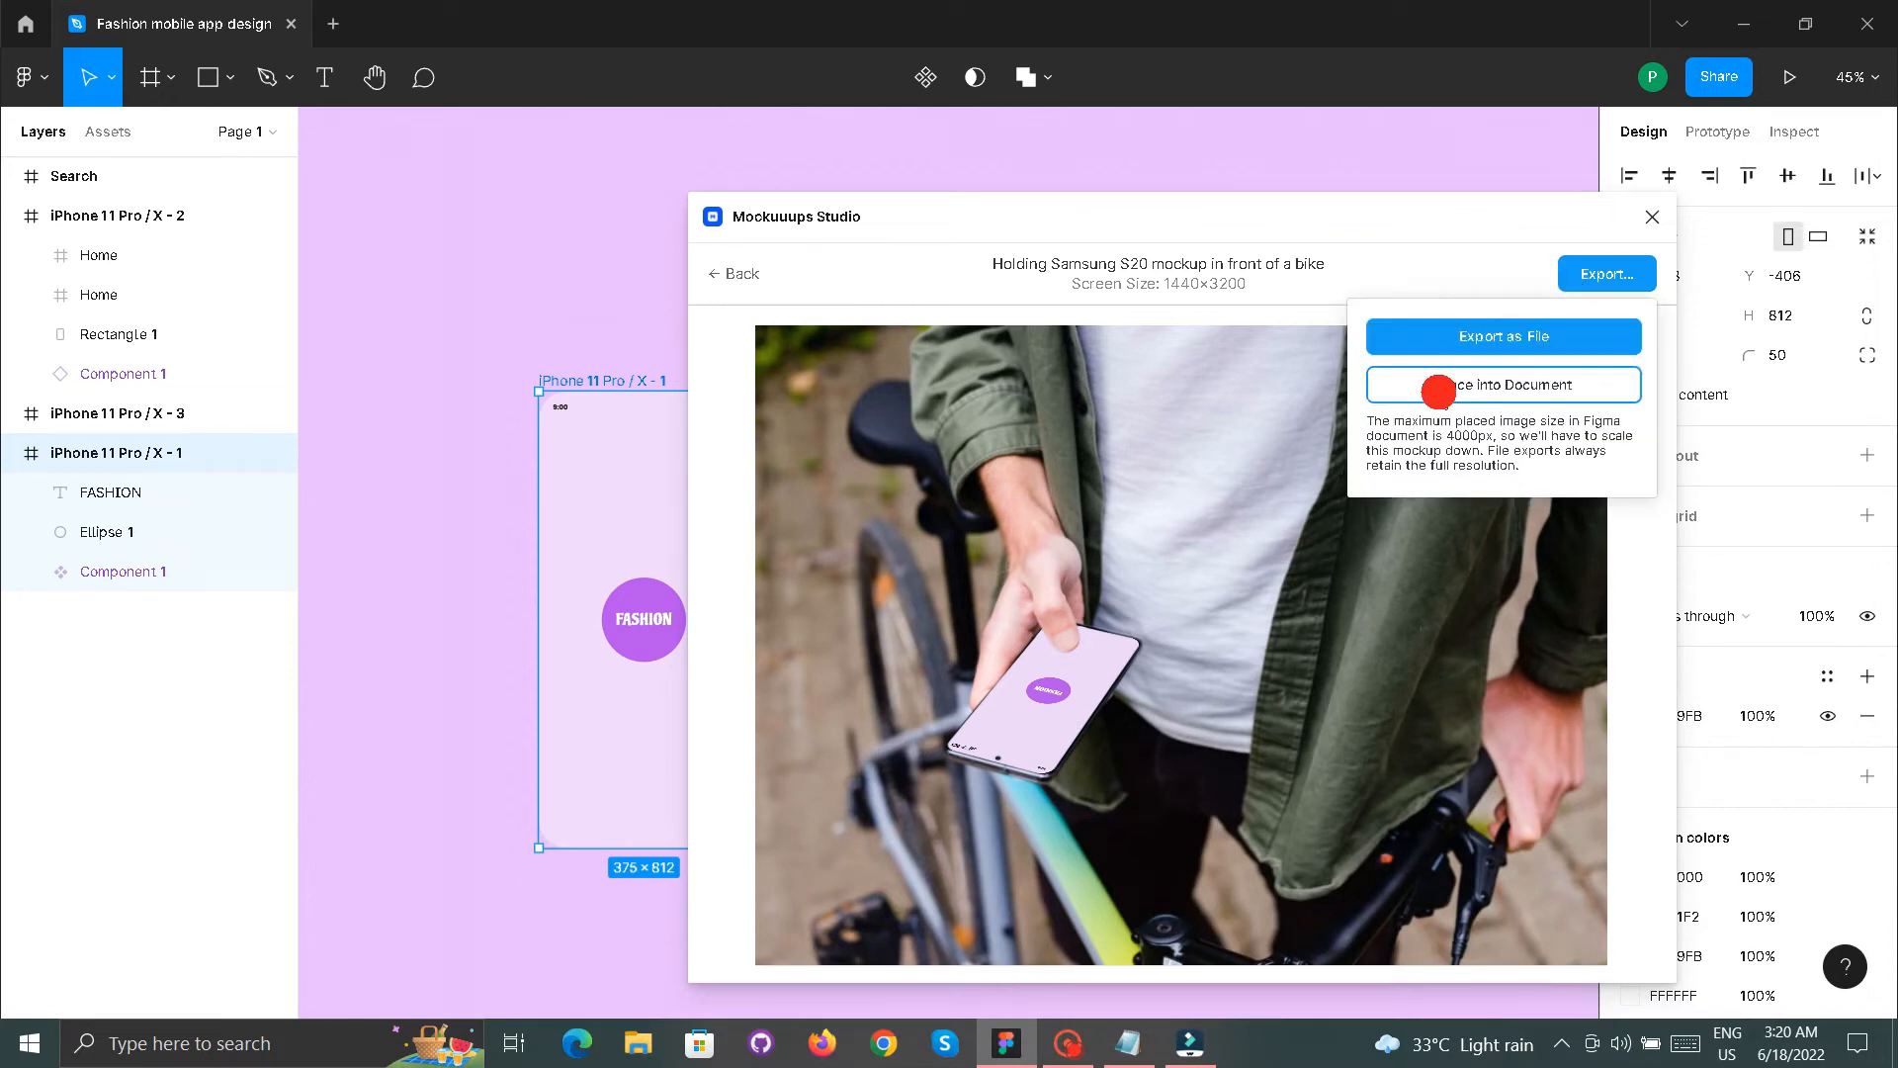
left_click(1438, 388)
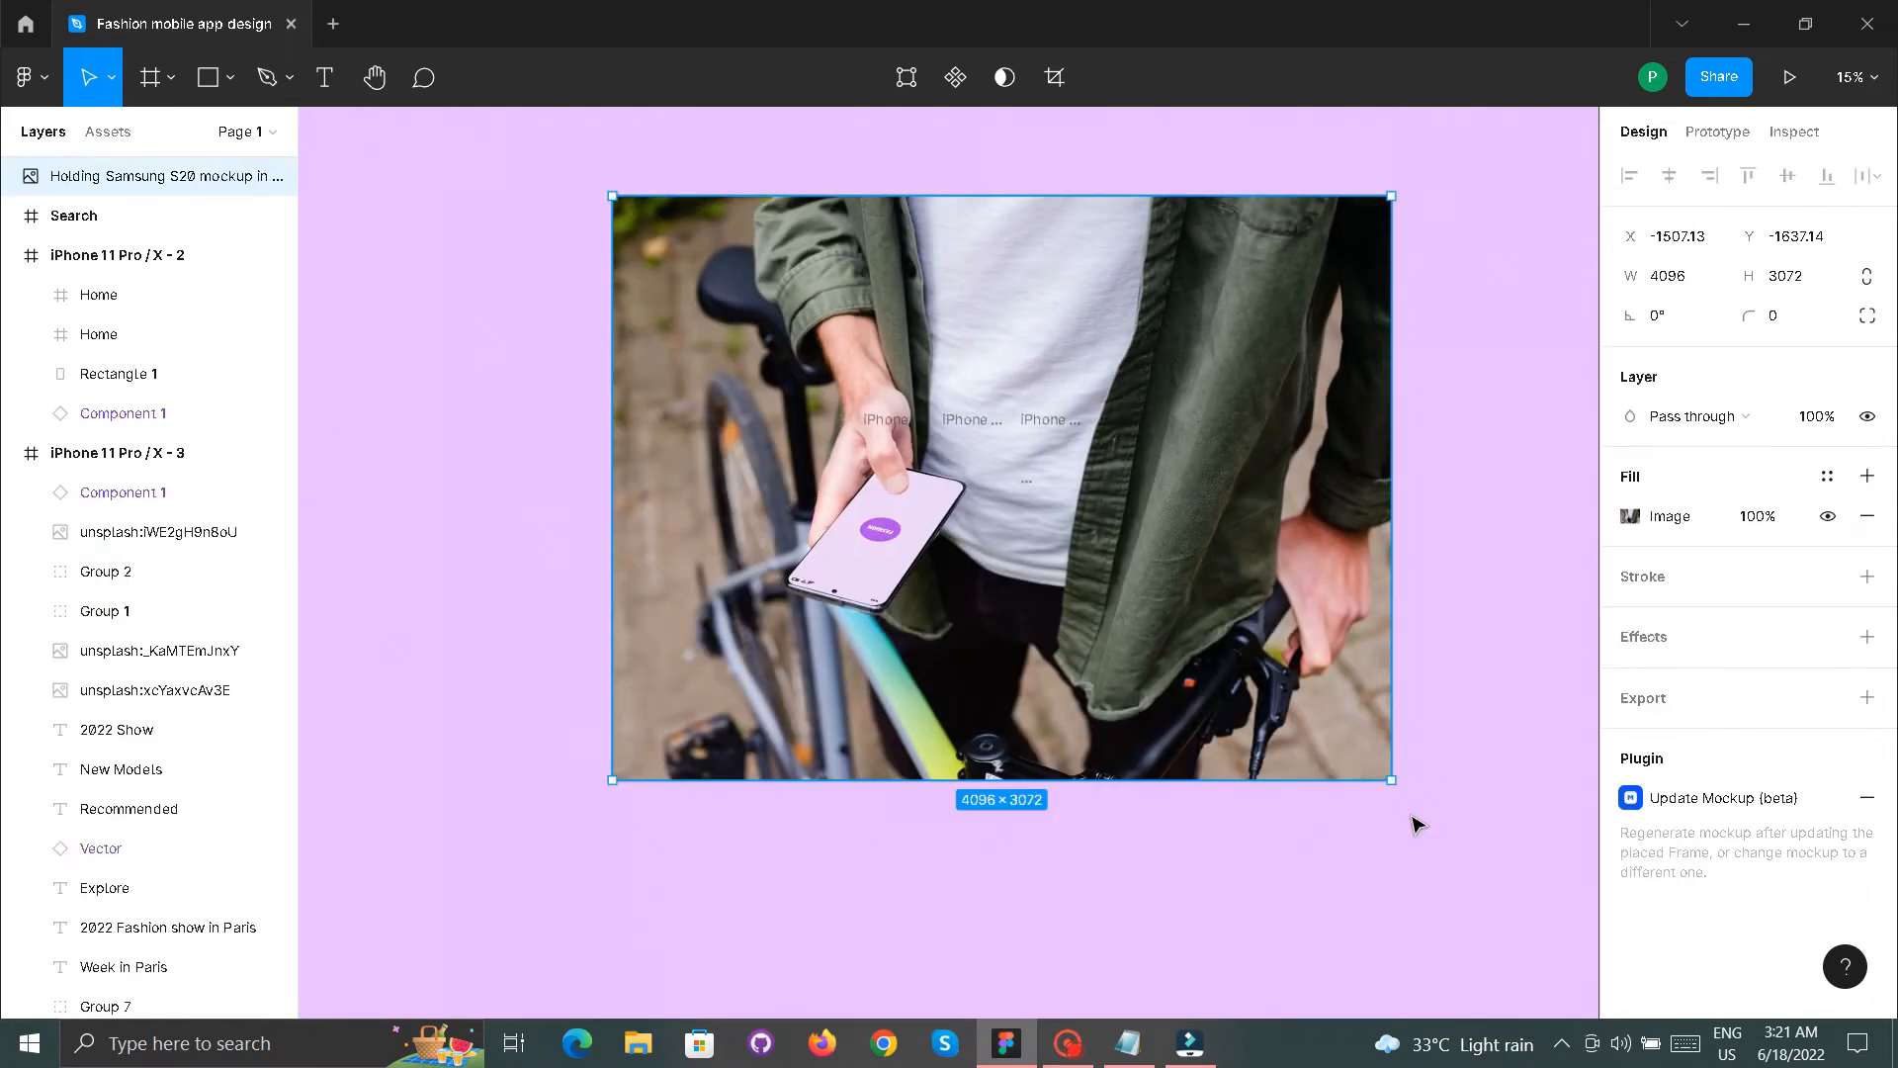
- Shrink the placed bike mockup image to about 1046 × 767 and move it onto the iPhone 11 Pro / X - 1 frame
mouse_move(1386, 778)
left_mouse_down()
mouse_move(1237, 652)
mouse_move(1423, 784)
mouse_move(1379, 817)
mouse_move(1386, 788)
left_mouse_up()
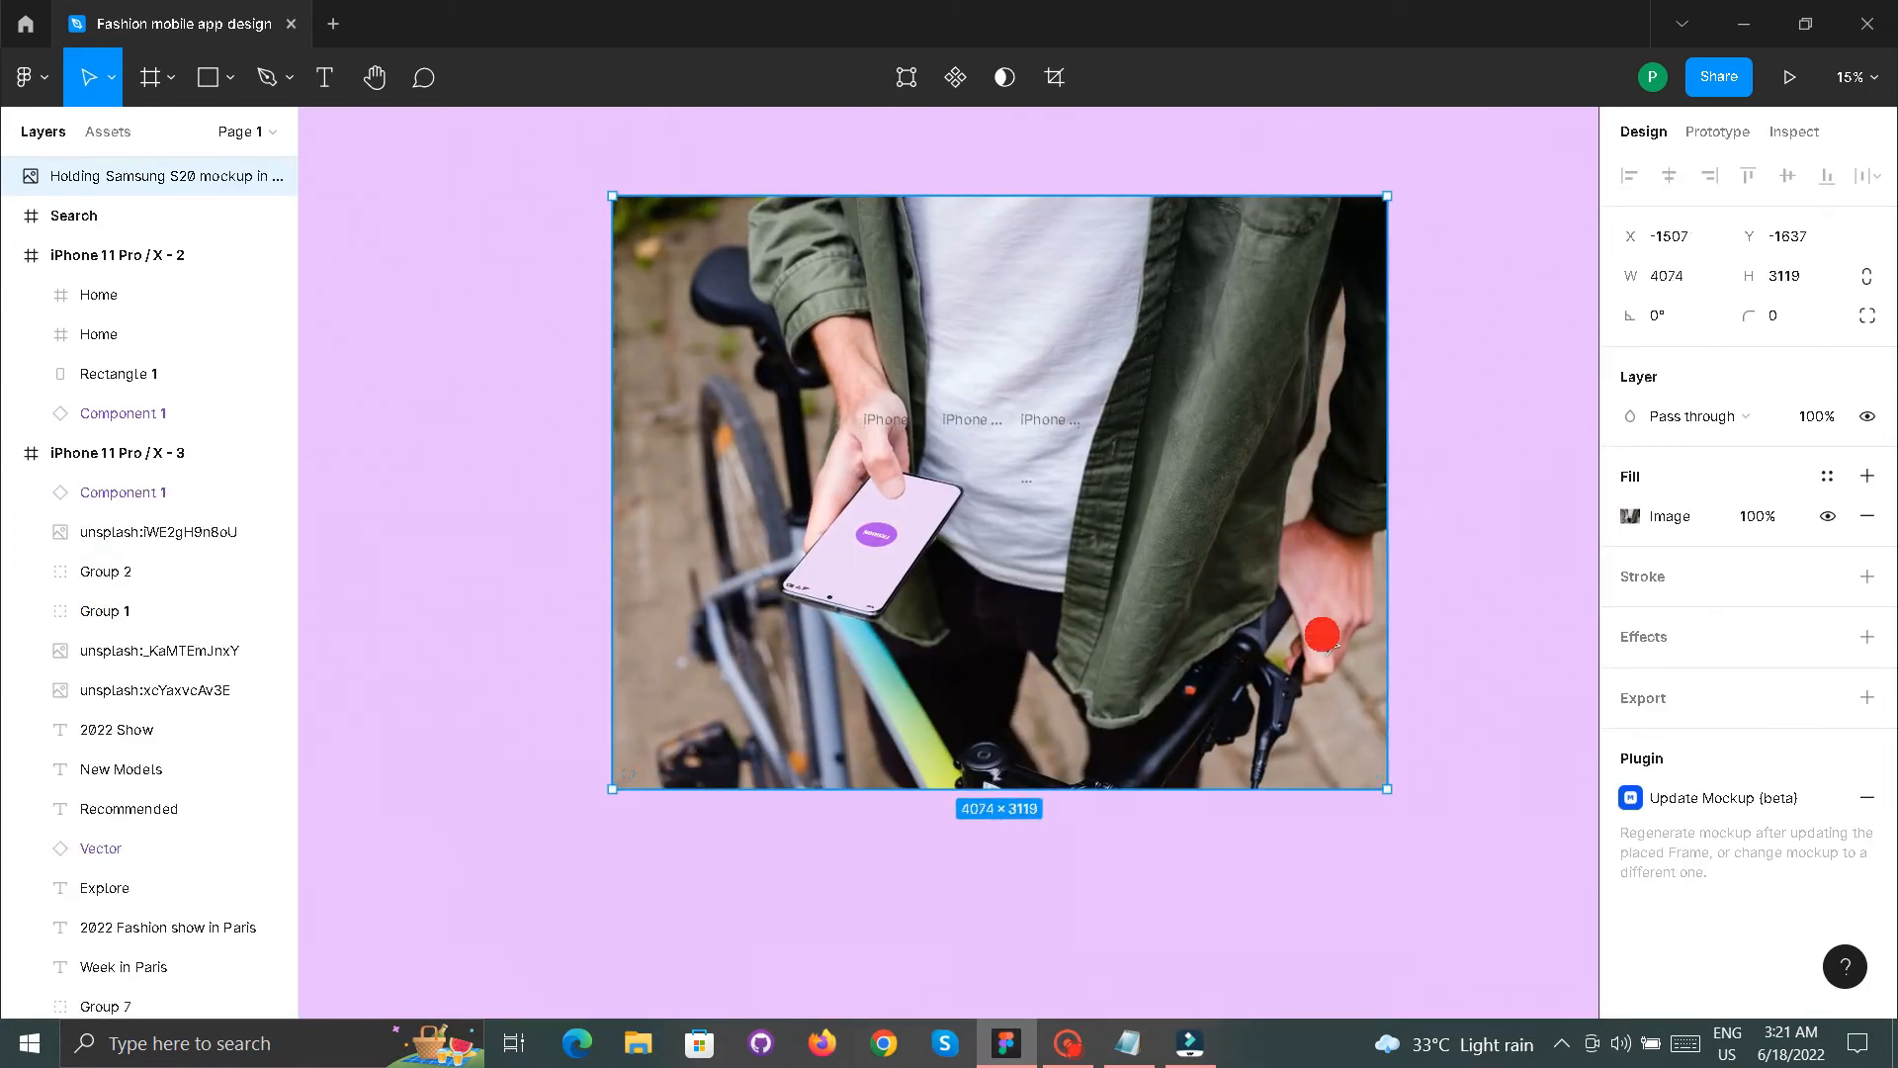
left_click_drag(1384, 194, 814, 639)
left_click_drag(738, 703, 890, 578)
- Nudge the mockup image rightward within the iPhone 11 Pro / X - 1 frame to bring the hand-held phone into the frame
scroll(952, 488, "up", 4)
key("Right")
key("Right")
key("Right")
key("Right")
key("Right")
key("Right")
key("Right")
key("Right")
key("Right")
key("Right")
key("Right")
key("Right")
key("Right")
key("Right")
key("Right")
key("Right")
key("Right")
key("Right")
key("Right")
key("Right")
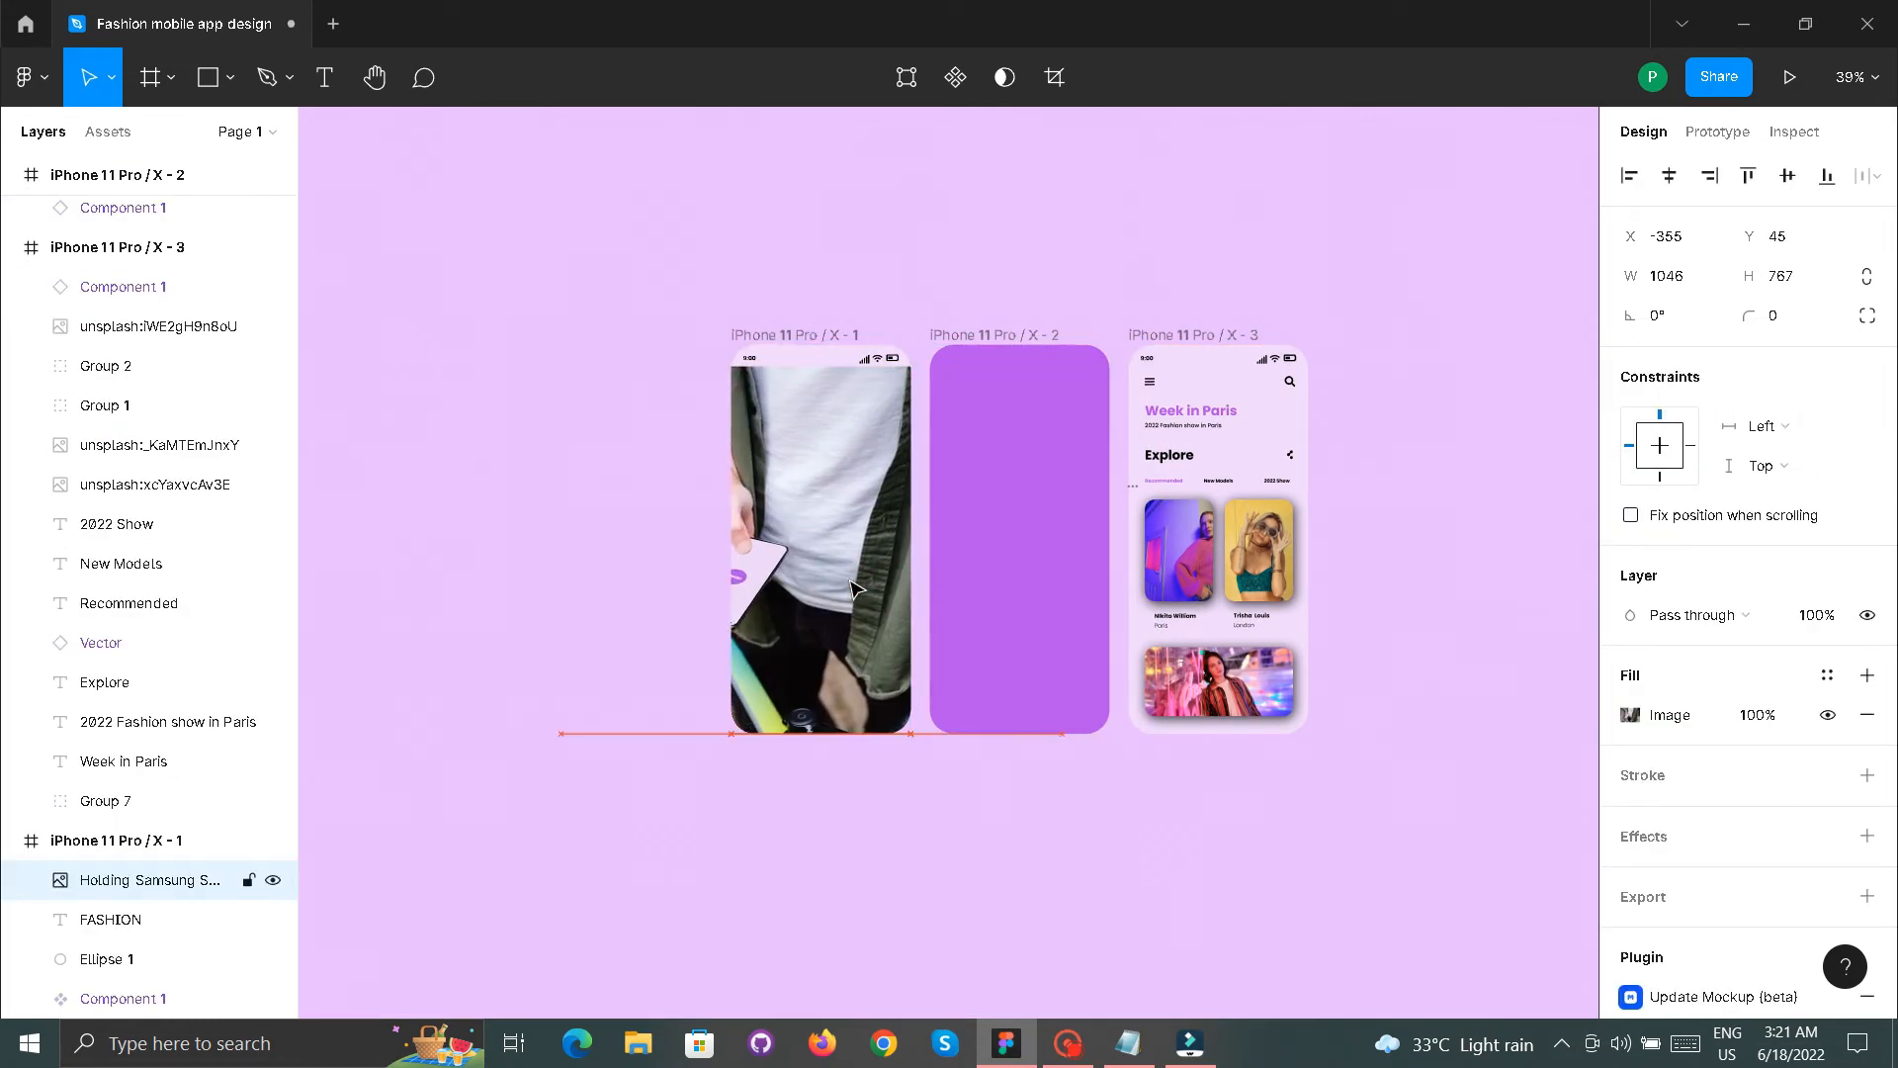
key("Right")
key("Right")
key("Right")
key("Right")
key("Right")
key("Right")
key("Right")
key("Right")
key("Right")
key("Right")
key("Right")
key("Right")
key("Right")
key("Right")
key("Right")
key("Right")
key("Right")
key("Right")
key("Right")
key("Right")
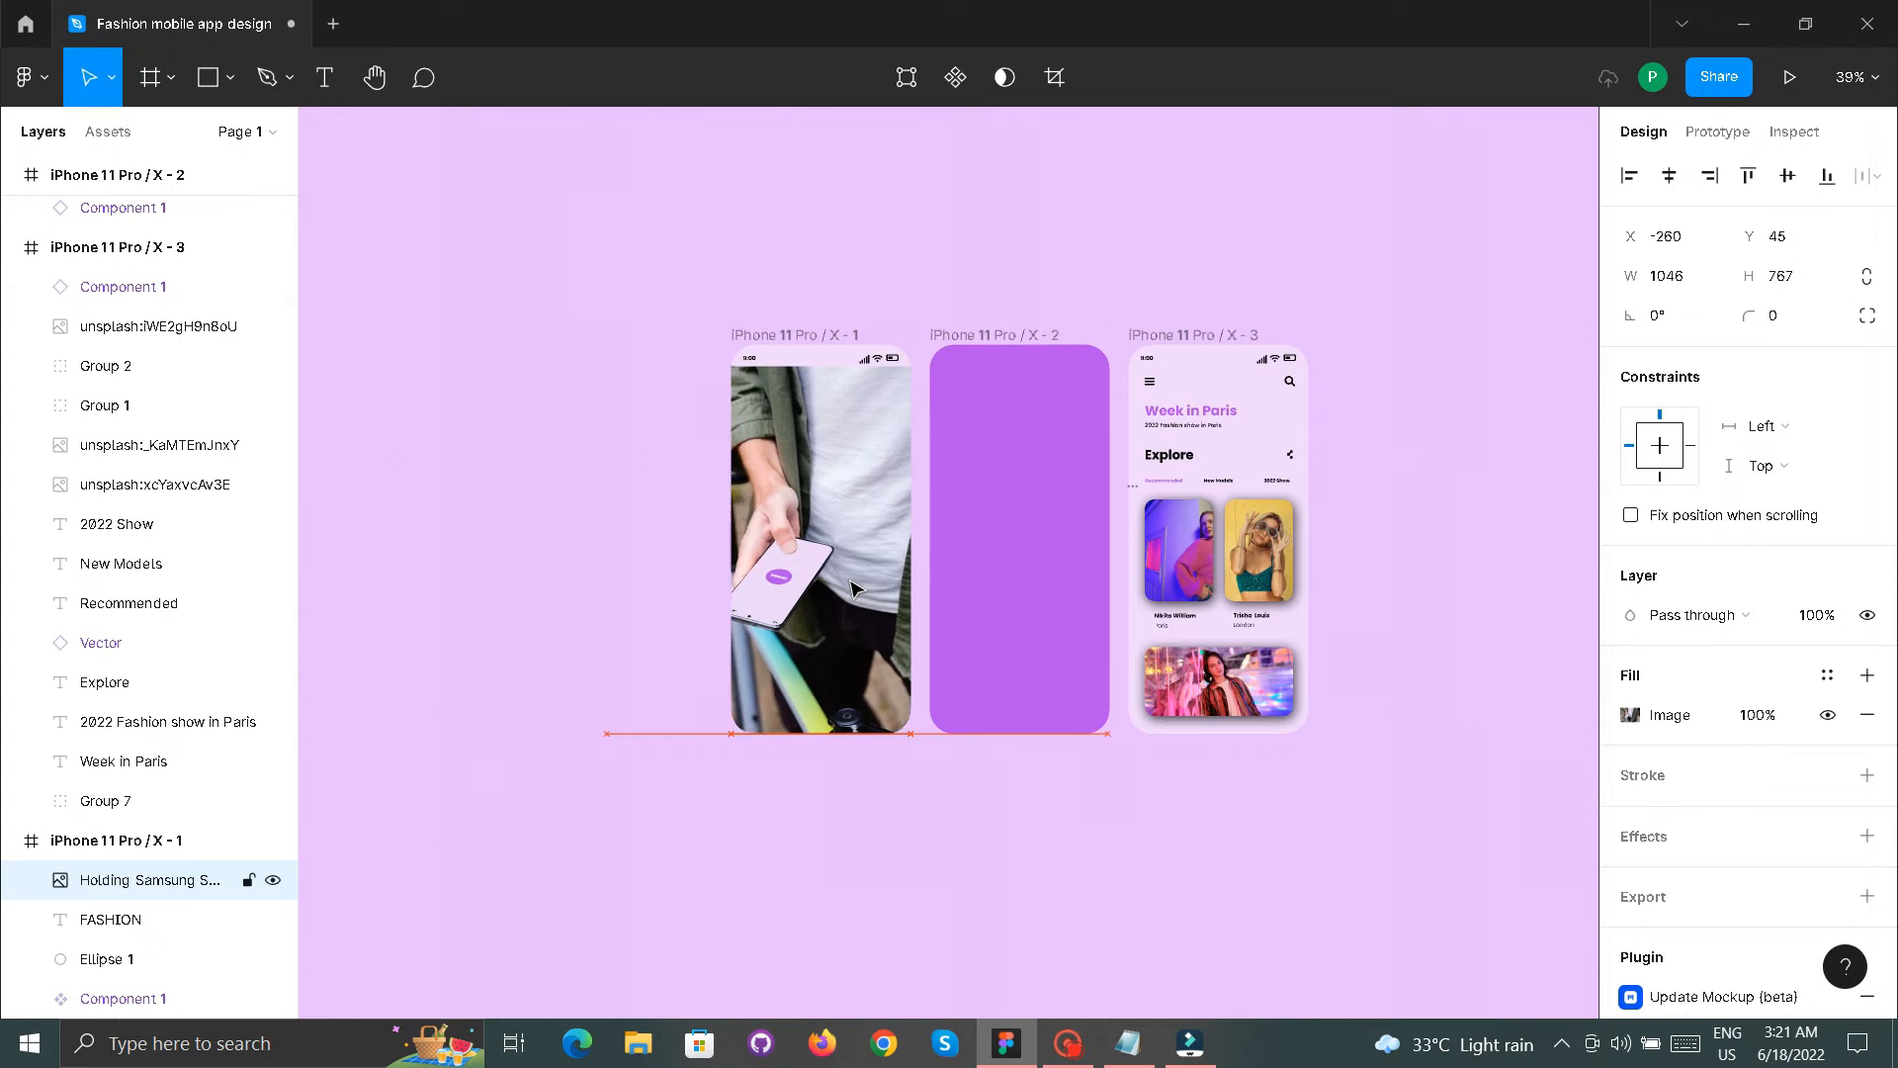
key("Right")
key("Right")
key("Right")
key("Right")
key("Right")
key("Right")
key("Right")
key("Right")
key("Right")
key("Right")
key("Right")
key("Right")
scroll(852, 587, "up", 3)
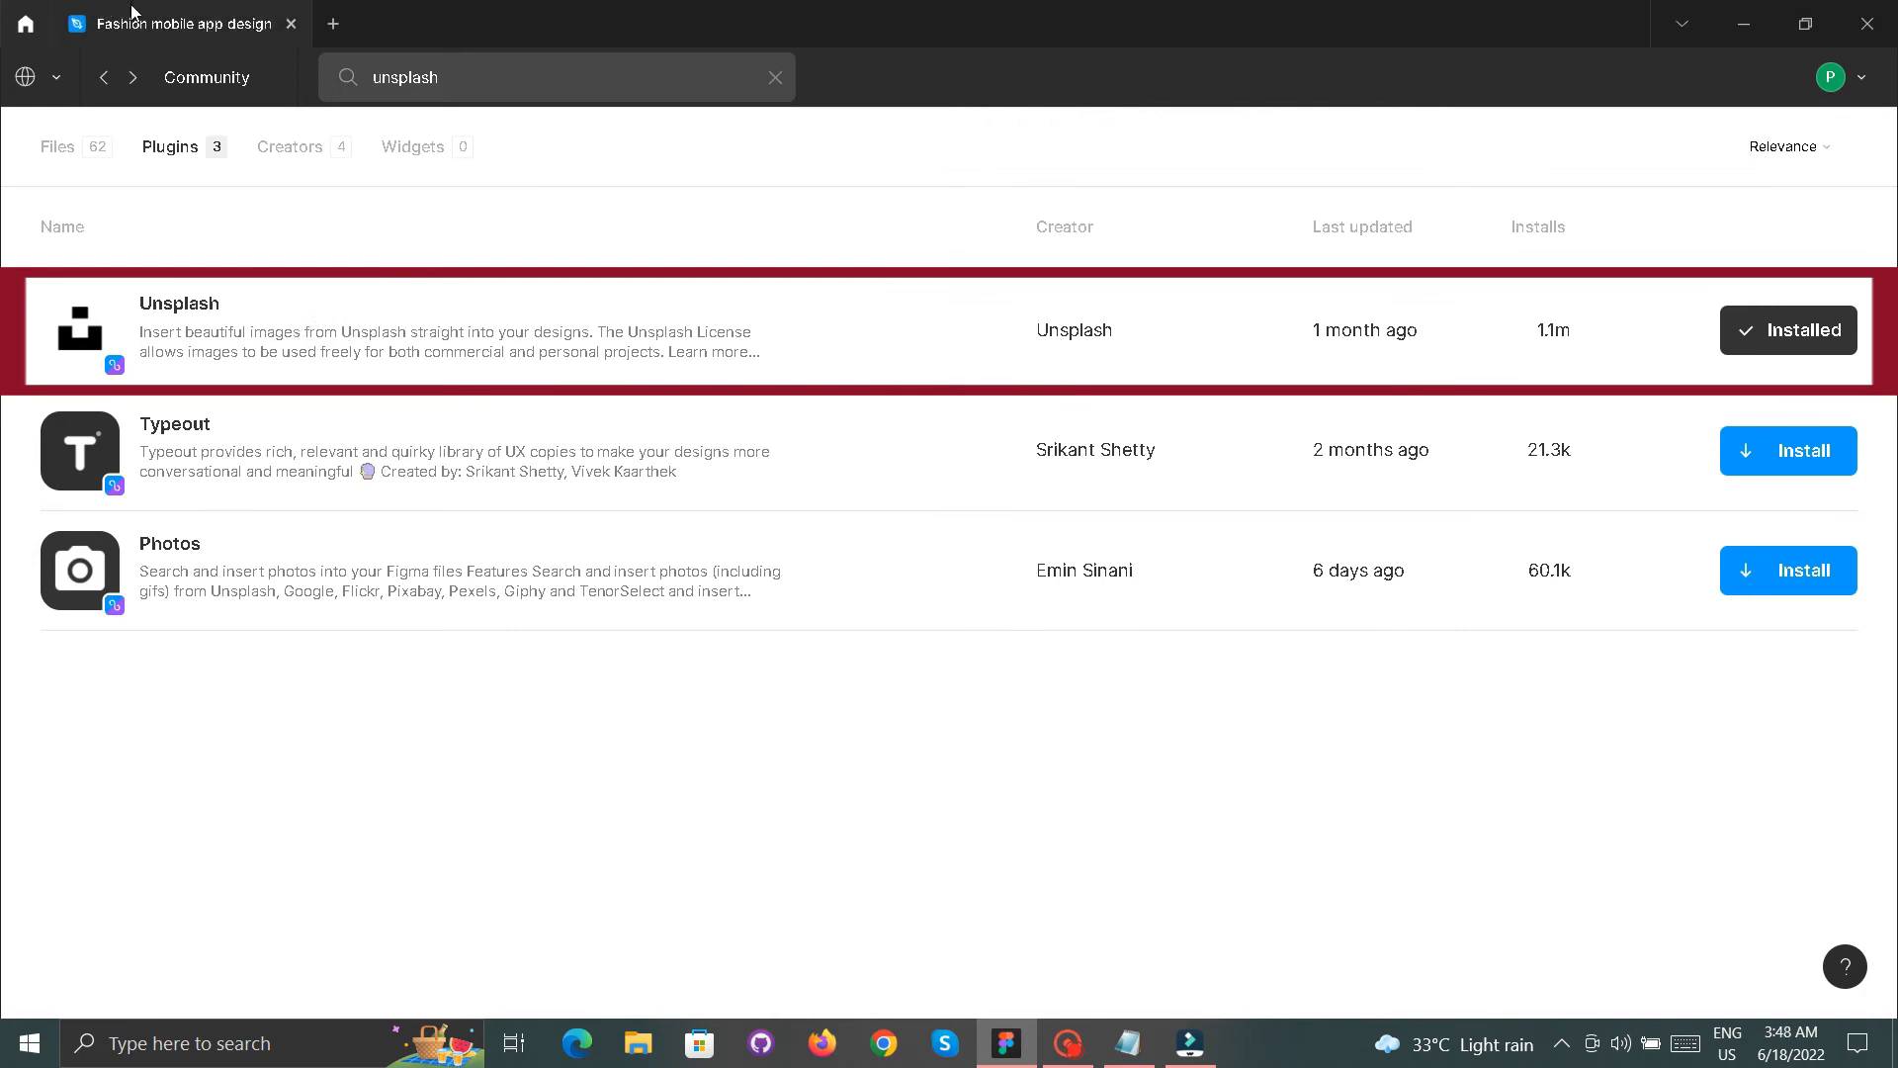
- Return to the Fashion mobile app design file and run the Unsplash plugin
left_click(178, 23)
right_click(1444, 585)
mouse_move(1462, 806)
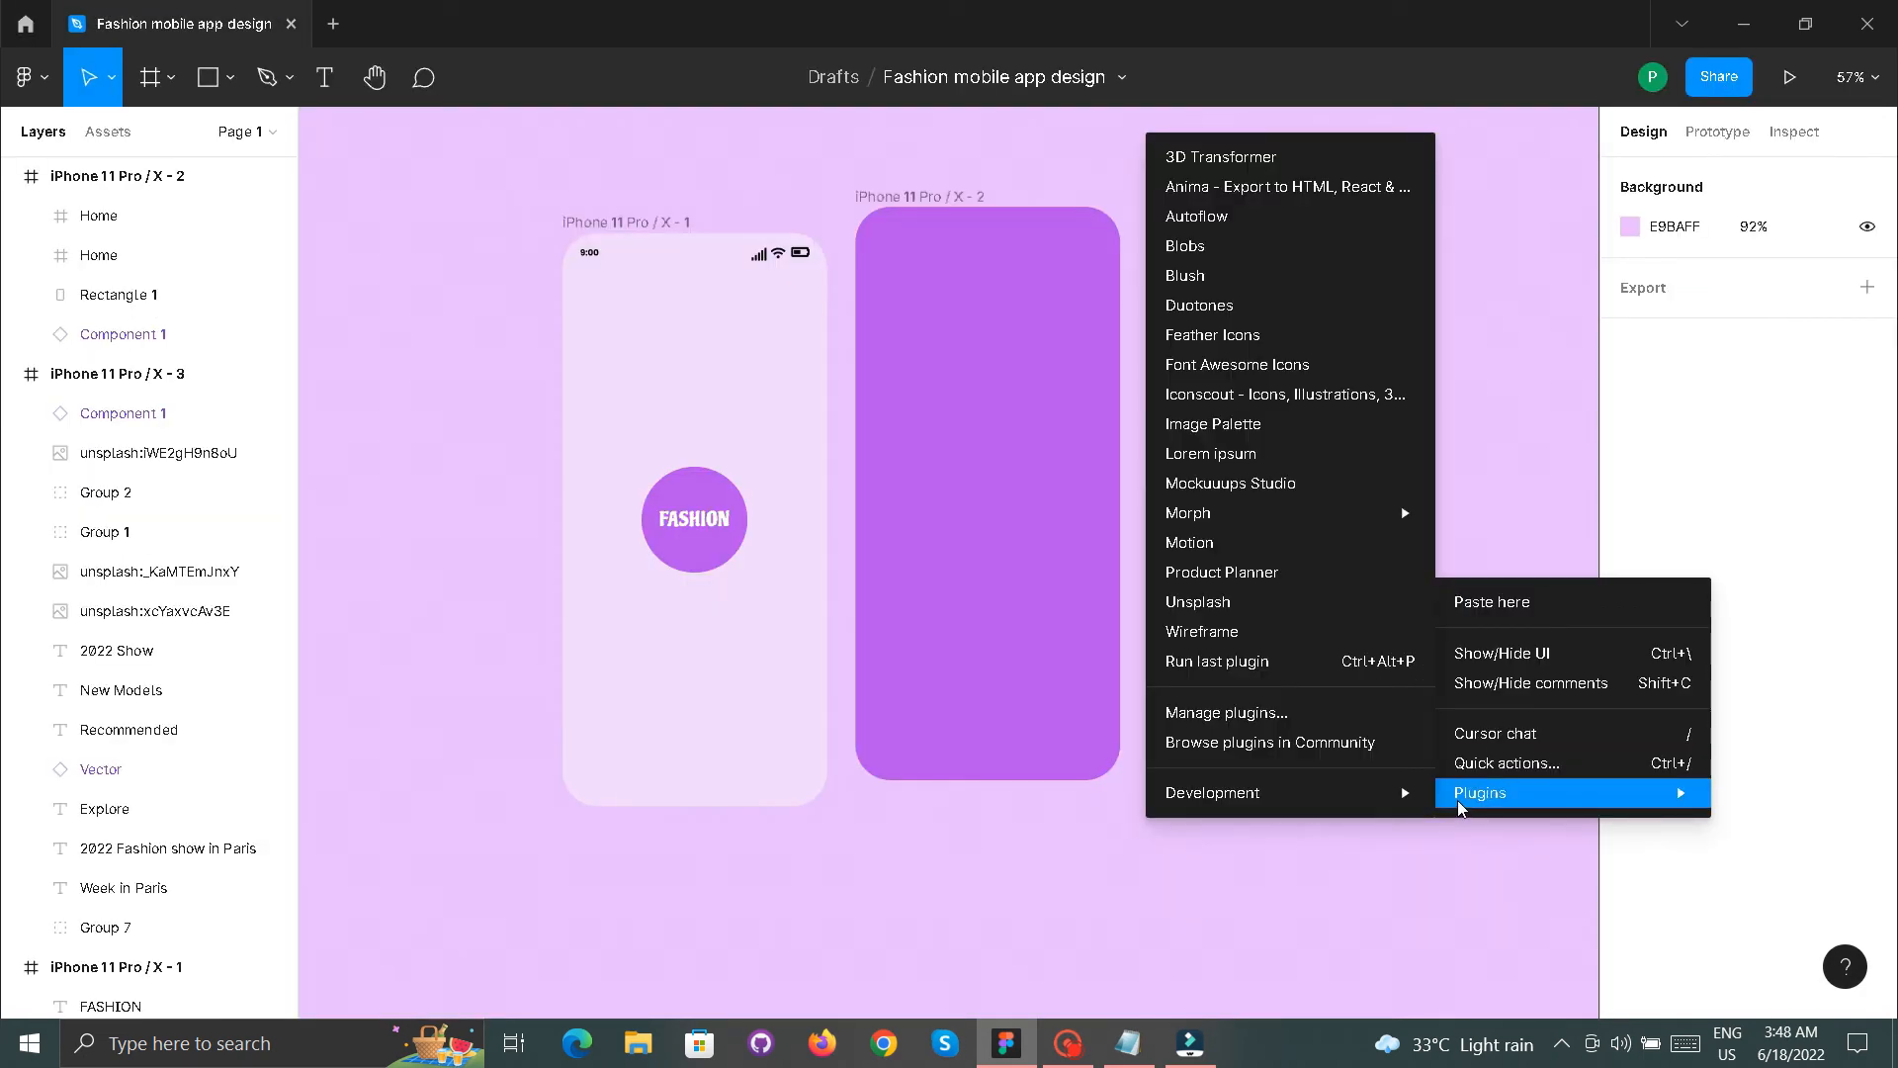
left_click(1250, 601)
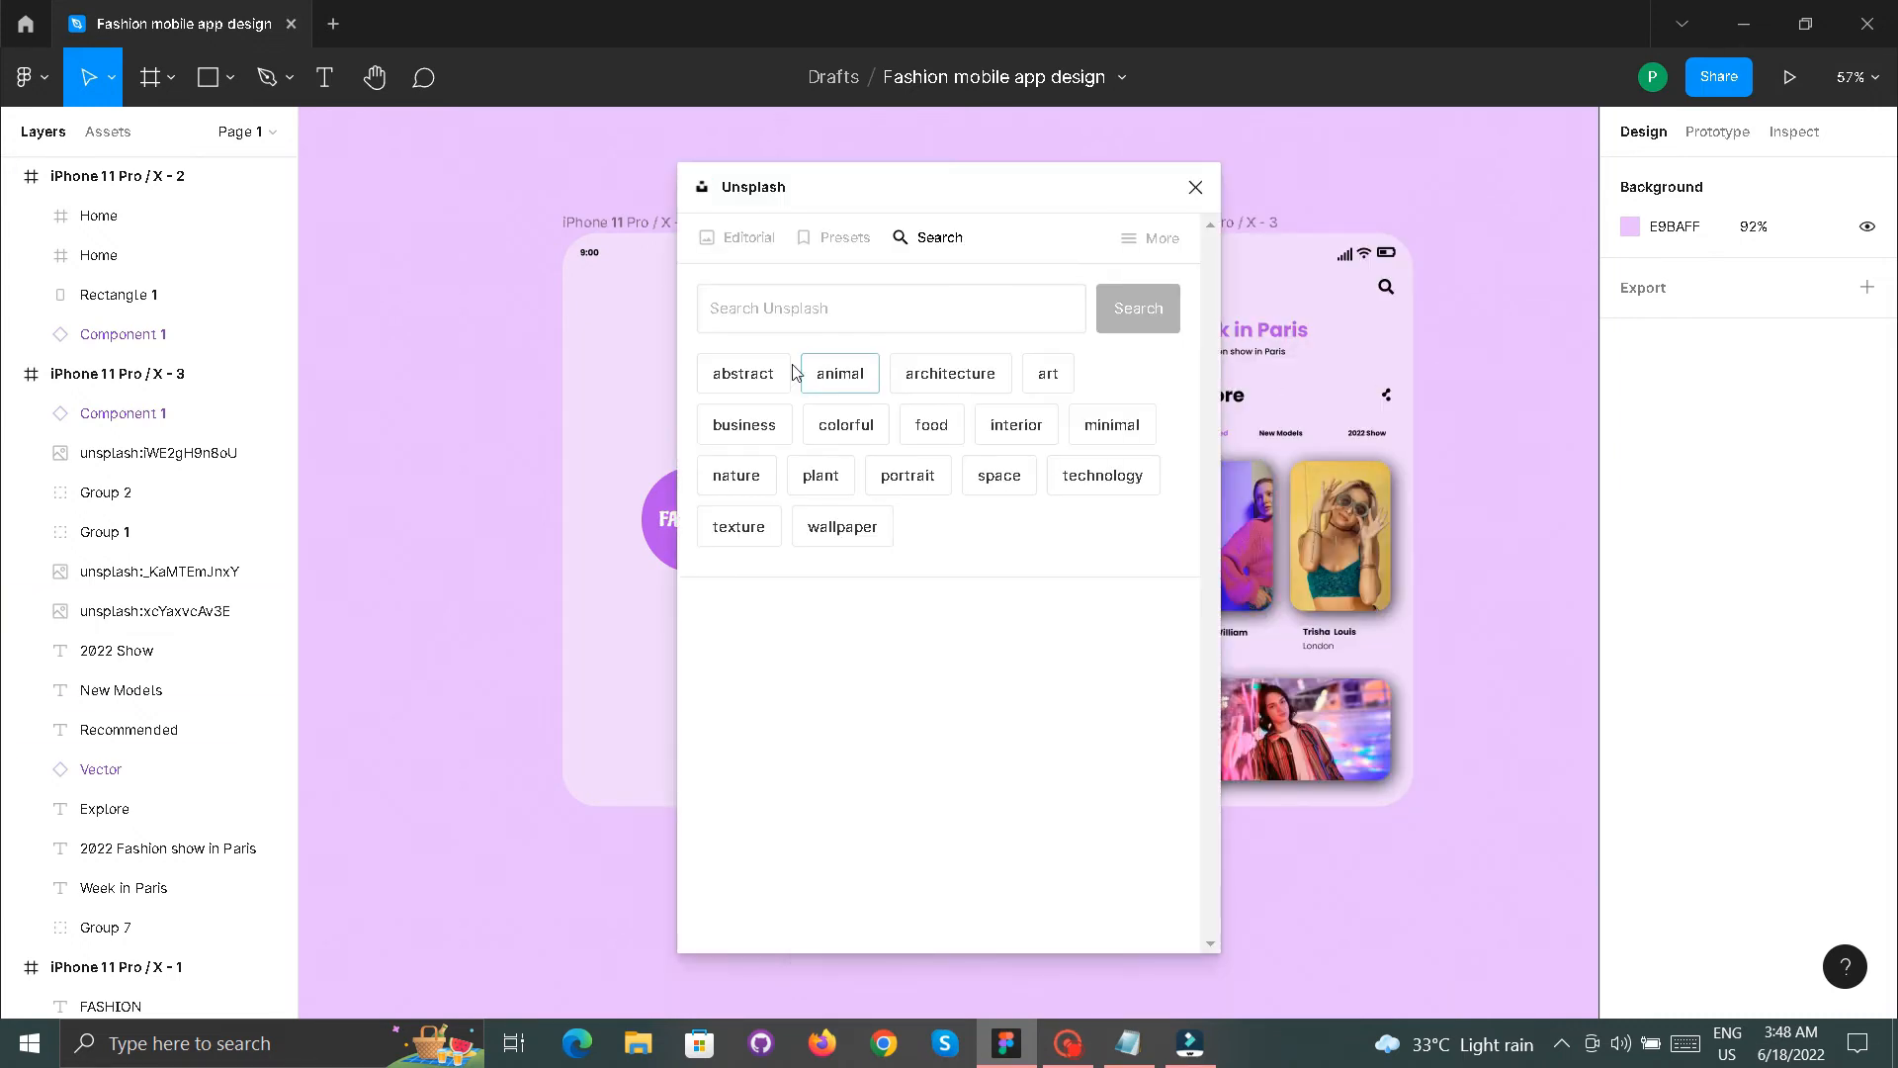
- Find Unsplash photos in the animal category and insert the photo of the standing fox
left_click(827, 384)
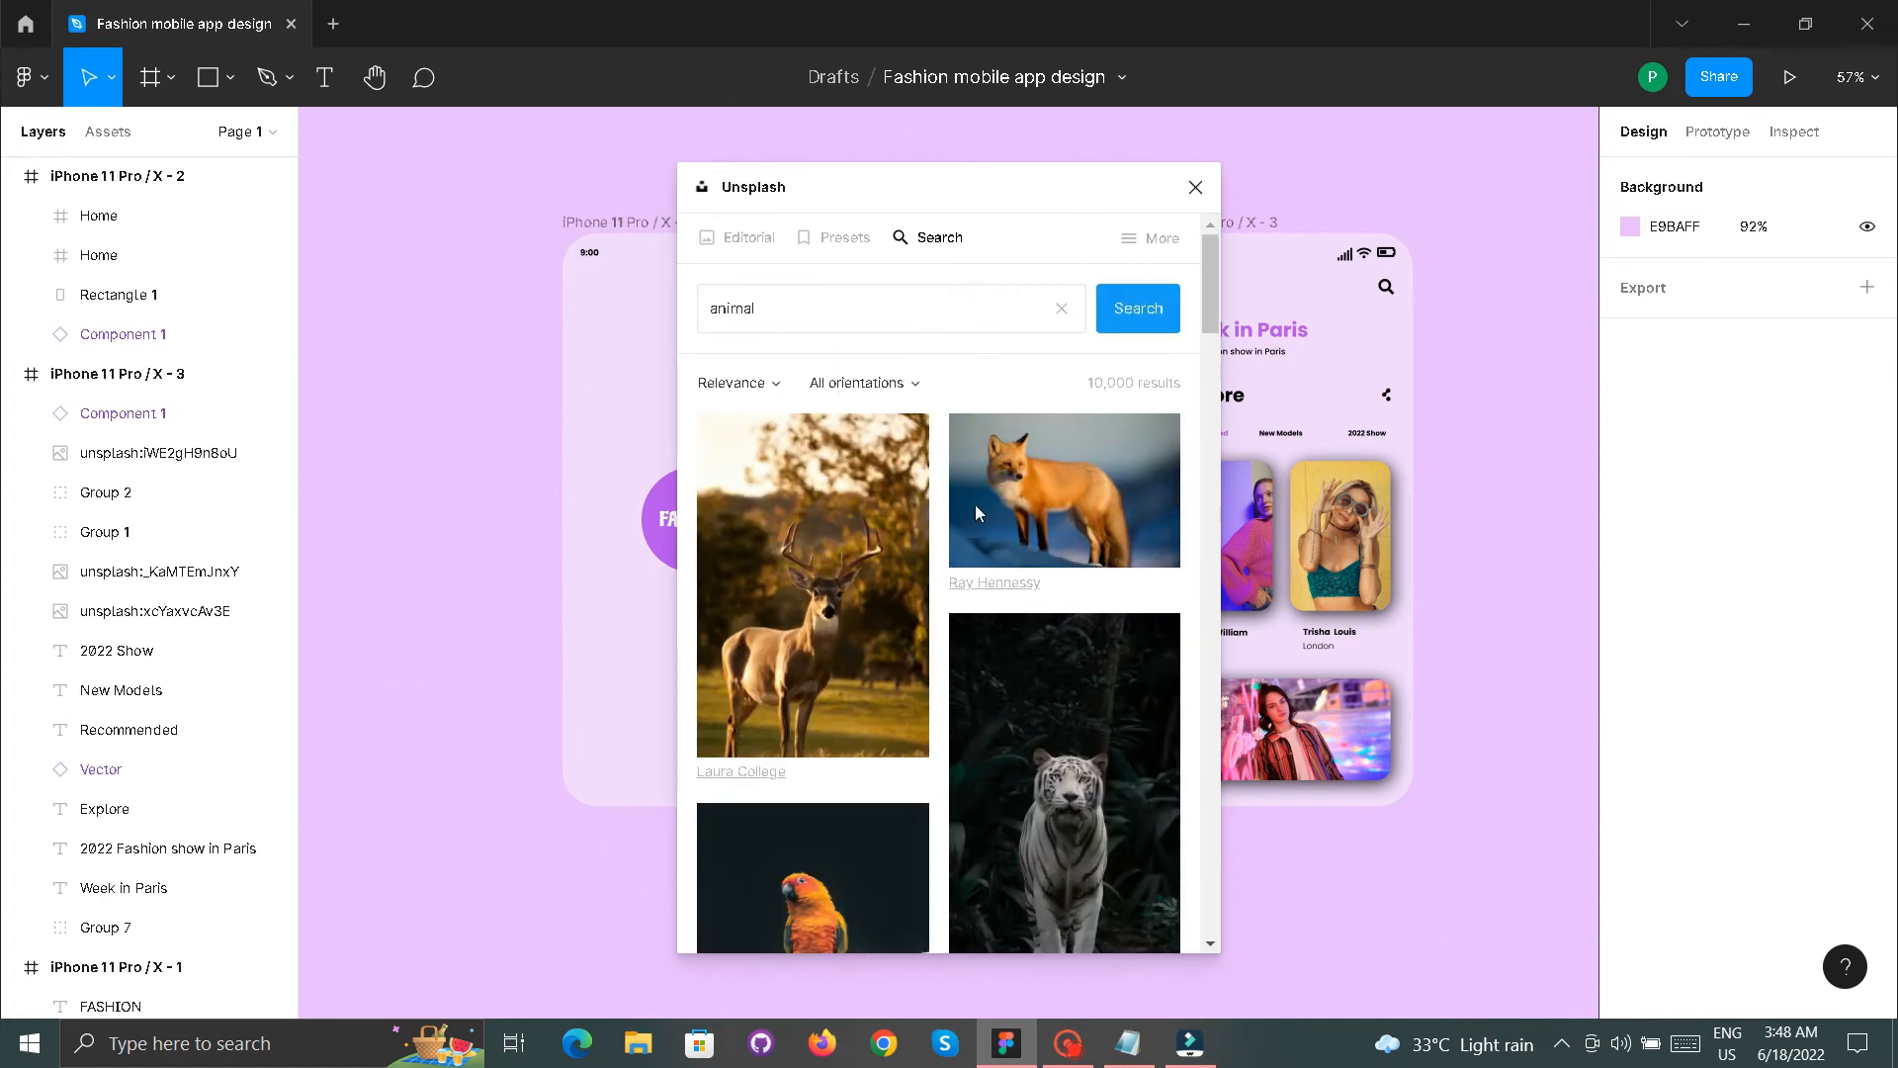
scroll(988, 543, "down", 1)
left_click(1041, 393)
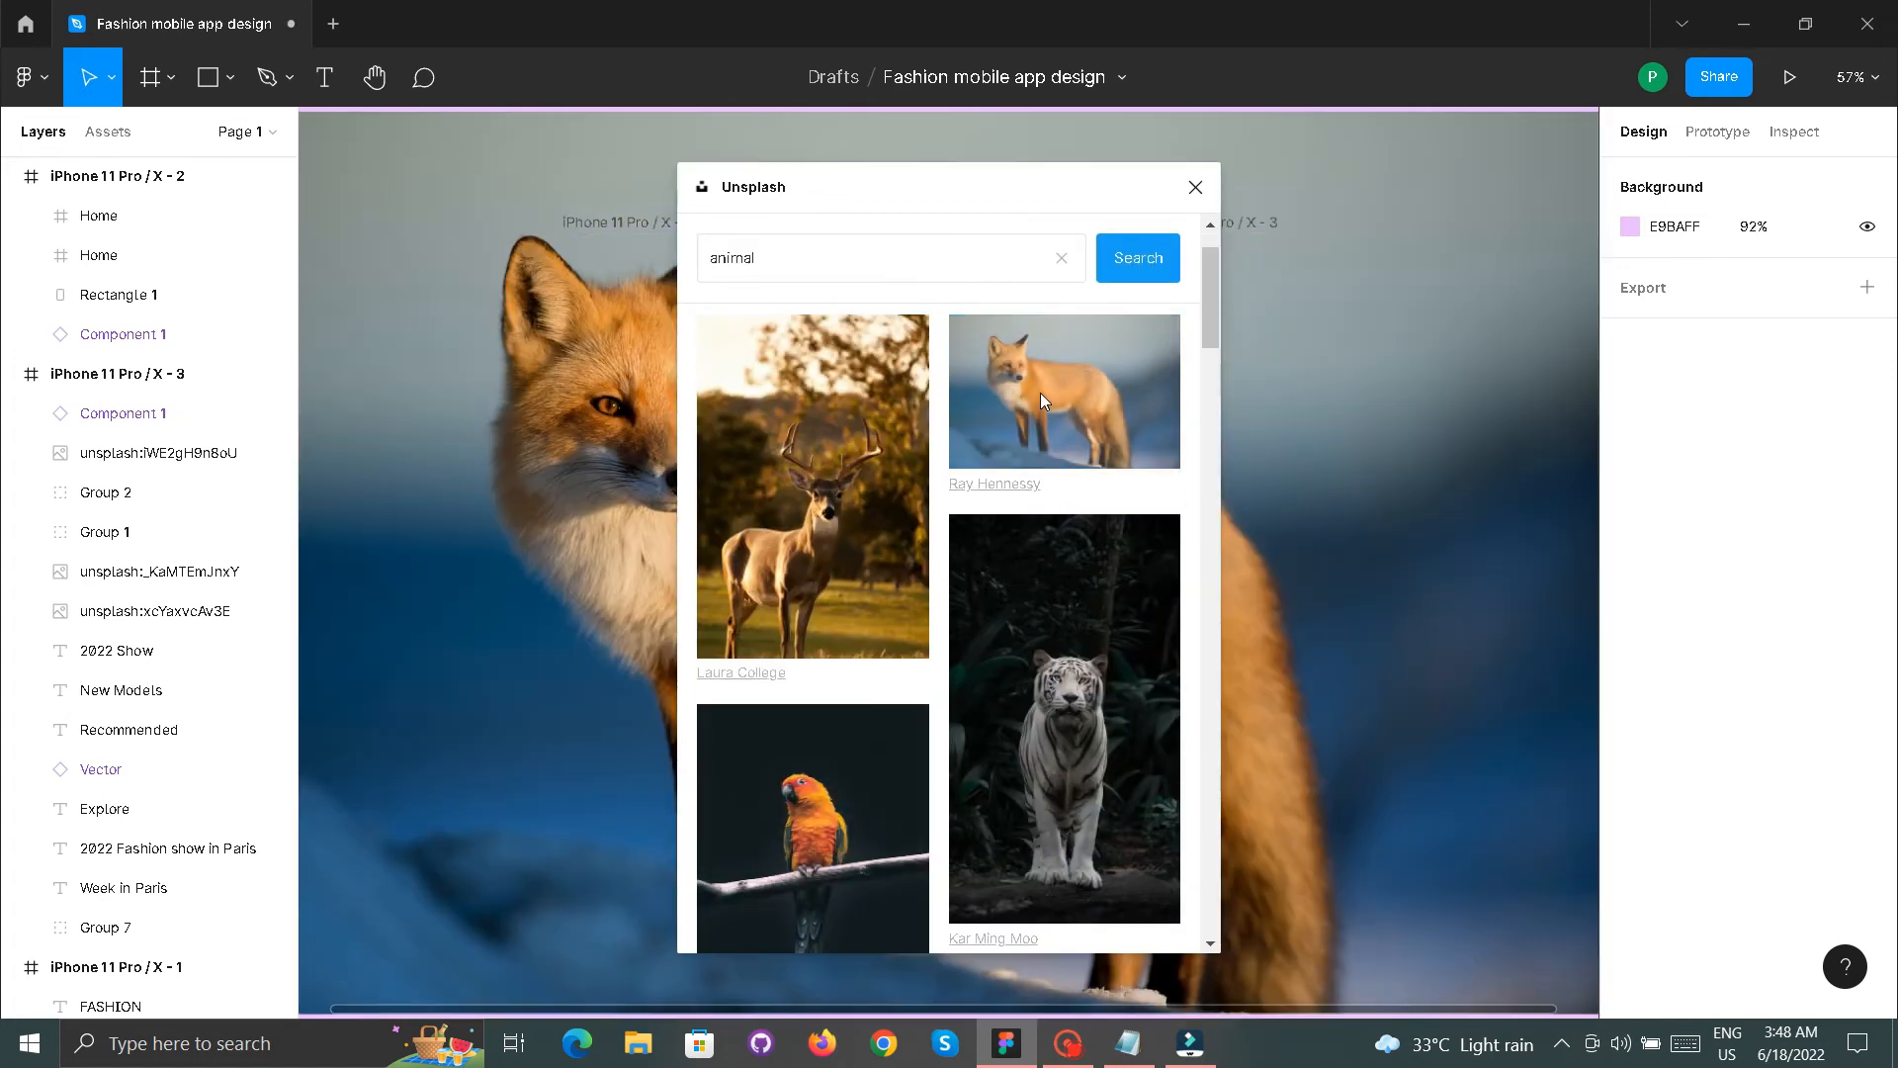
- Switch the Unsplash search to the wallpaper category and insert its first photo
left_click(1064, 258)
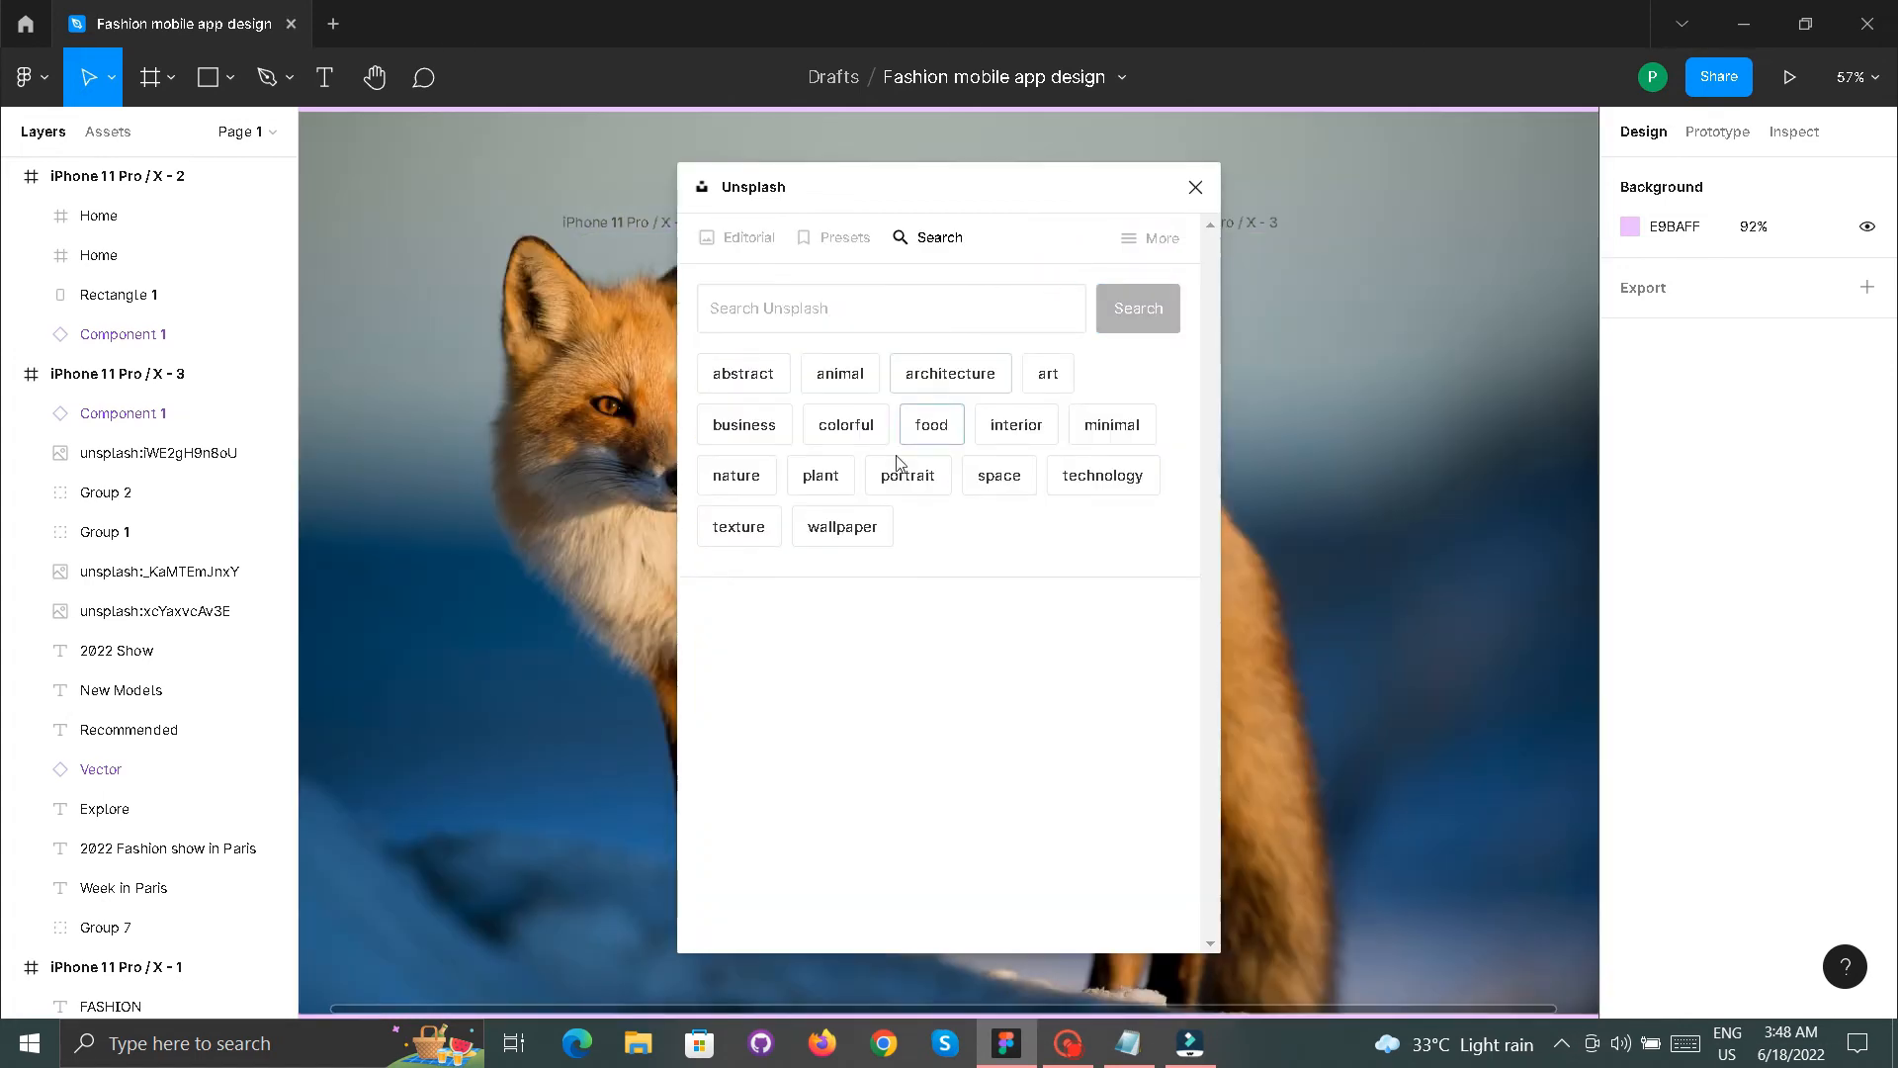
left_click(831, 542)
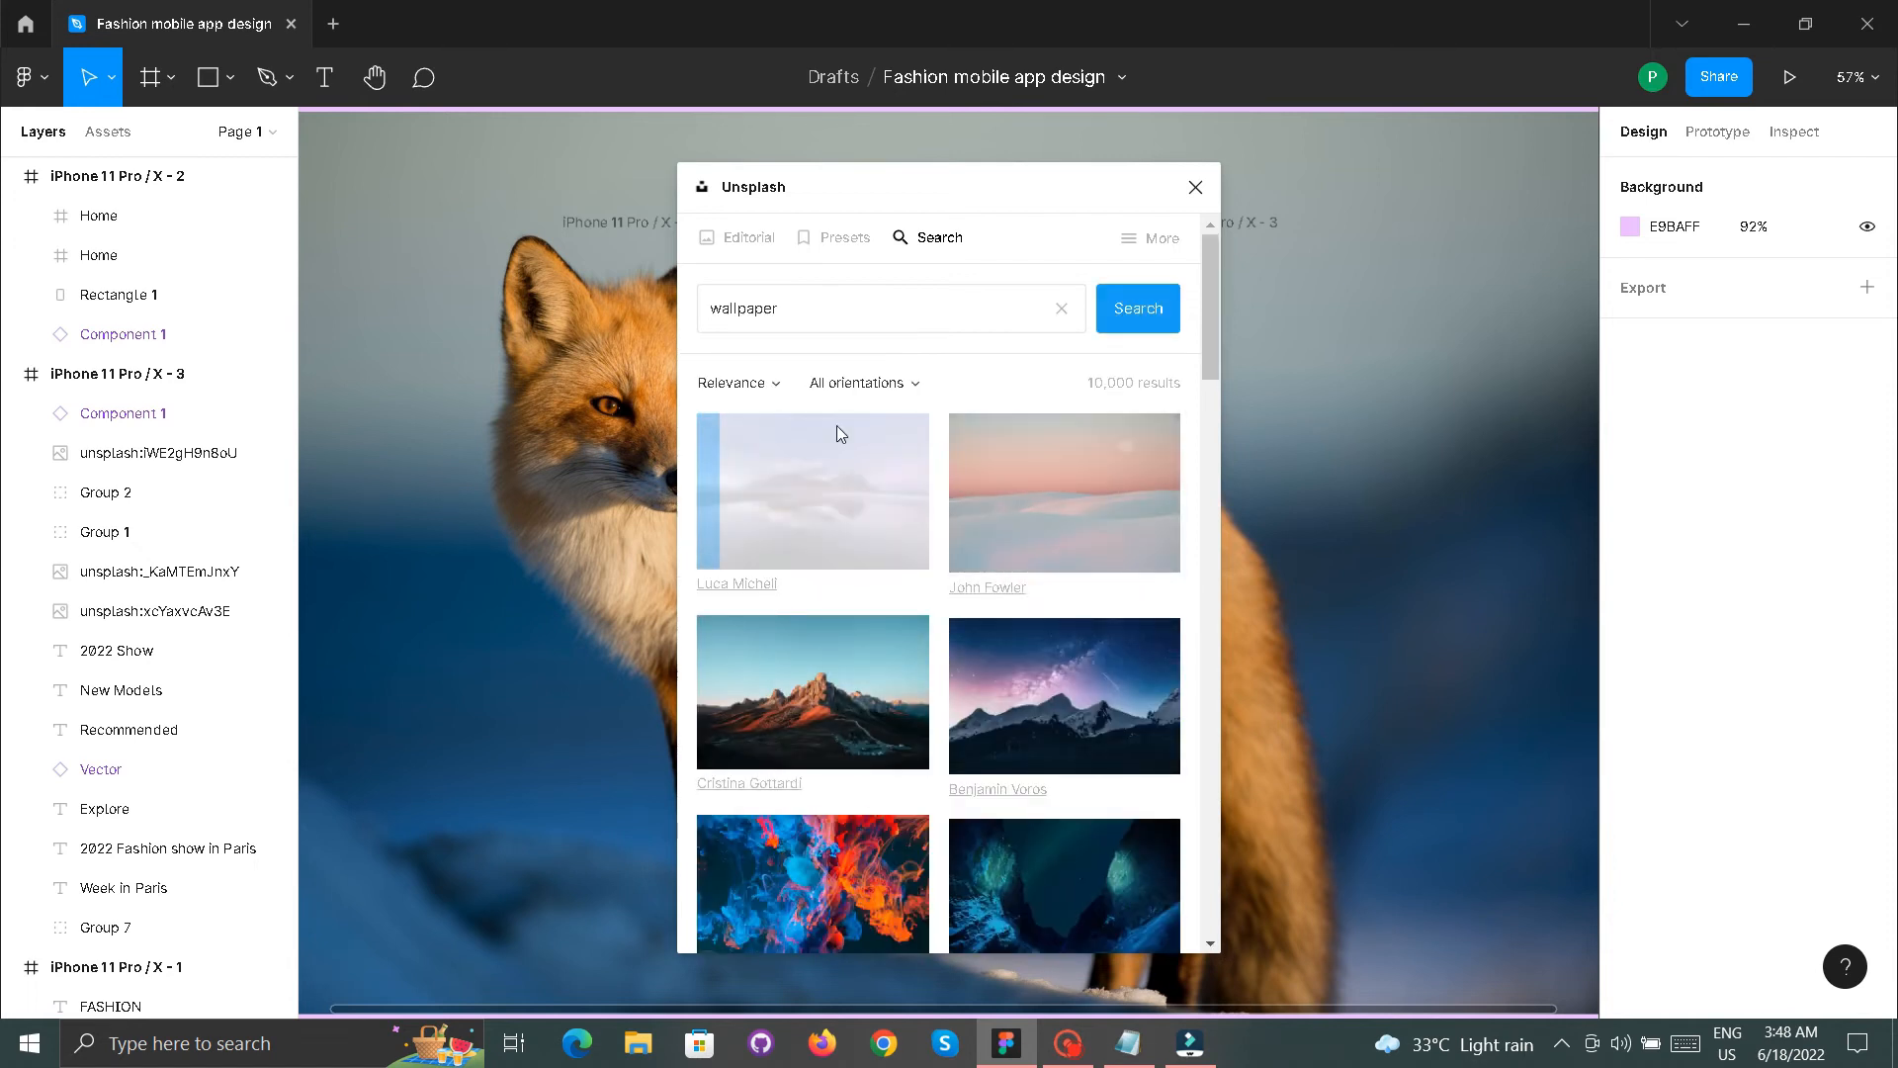
left_click(828, 508)
- Switch the Unsplash search to texture, insert the image of the hand with the golden disc, and close Unsplash
left_click(1061, 307)
left_click(772, 539)
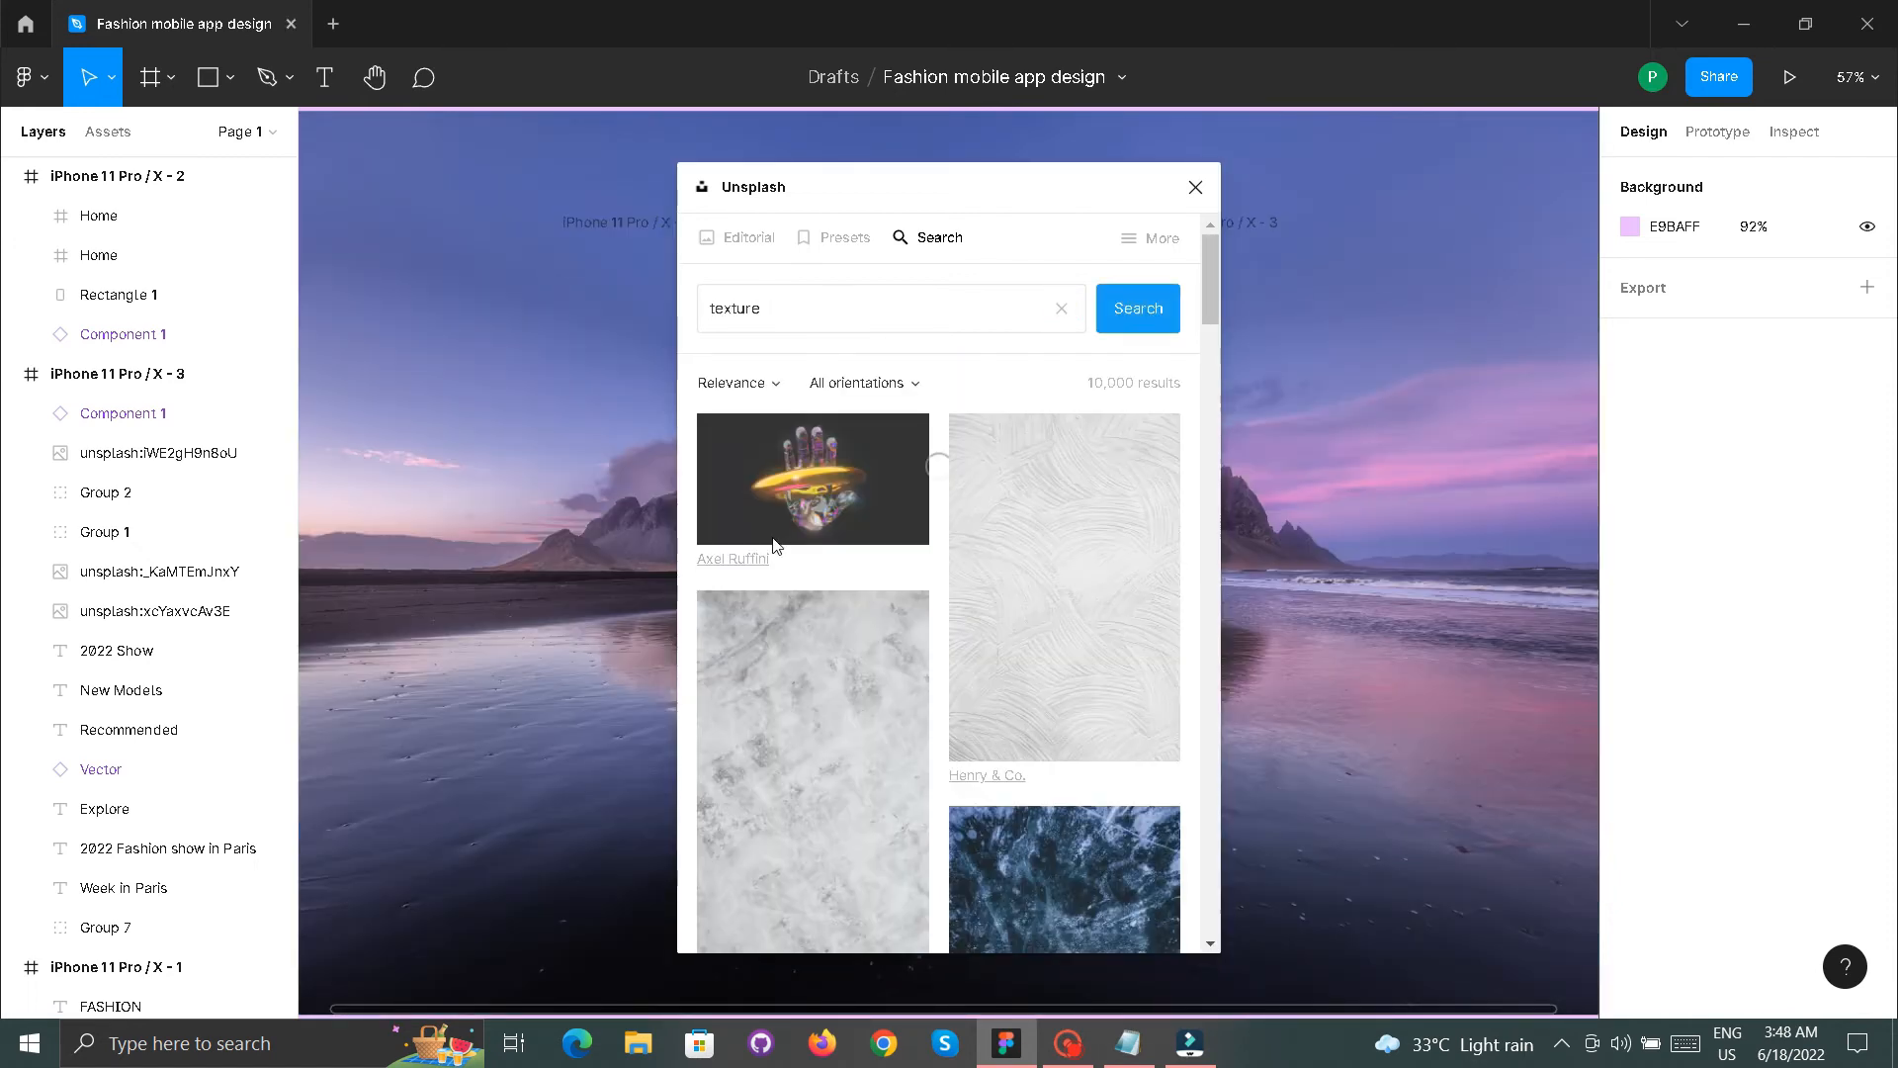
left_click(852, 507)
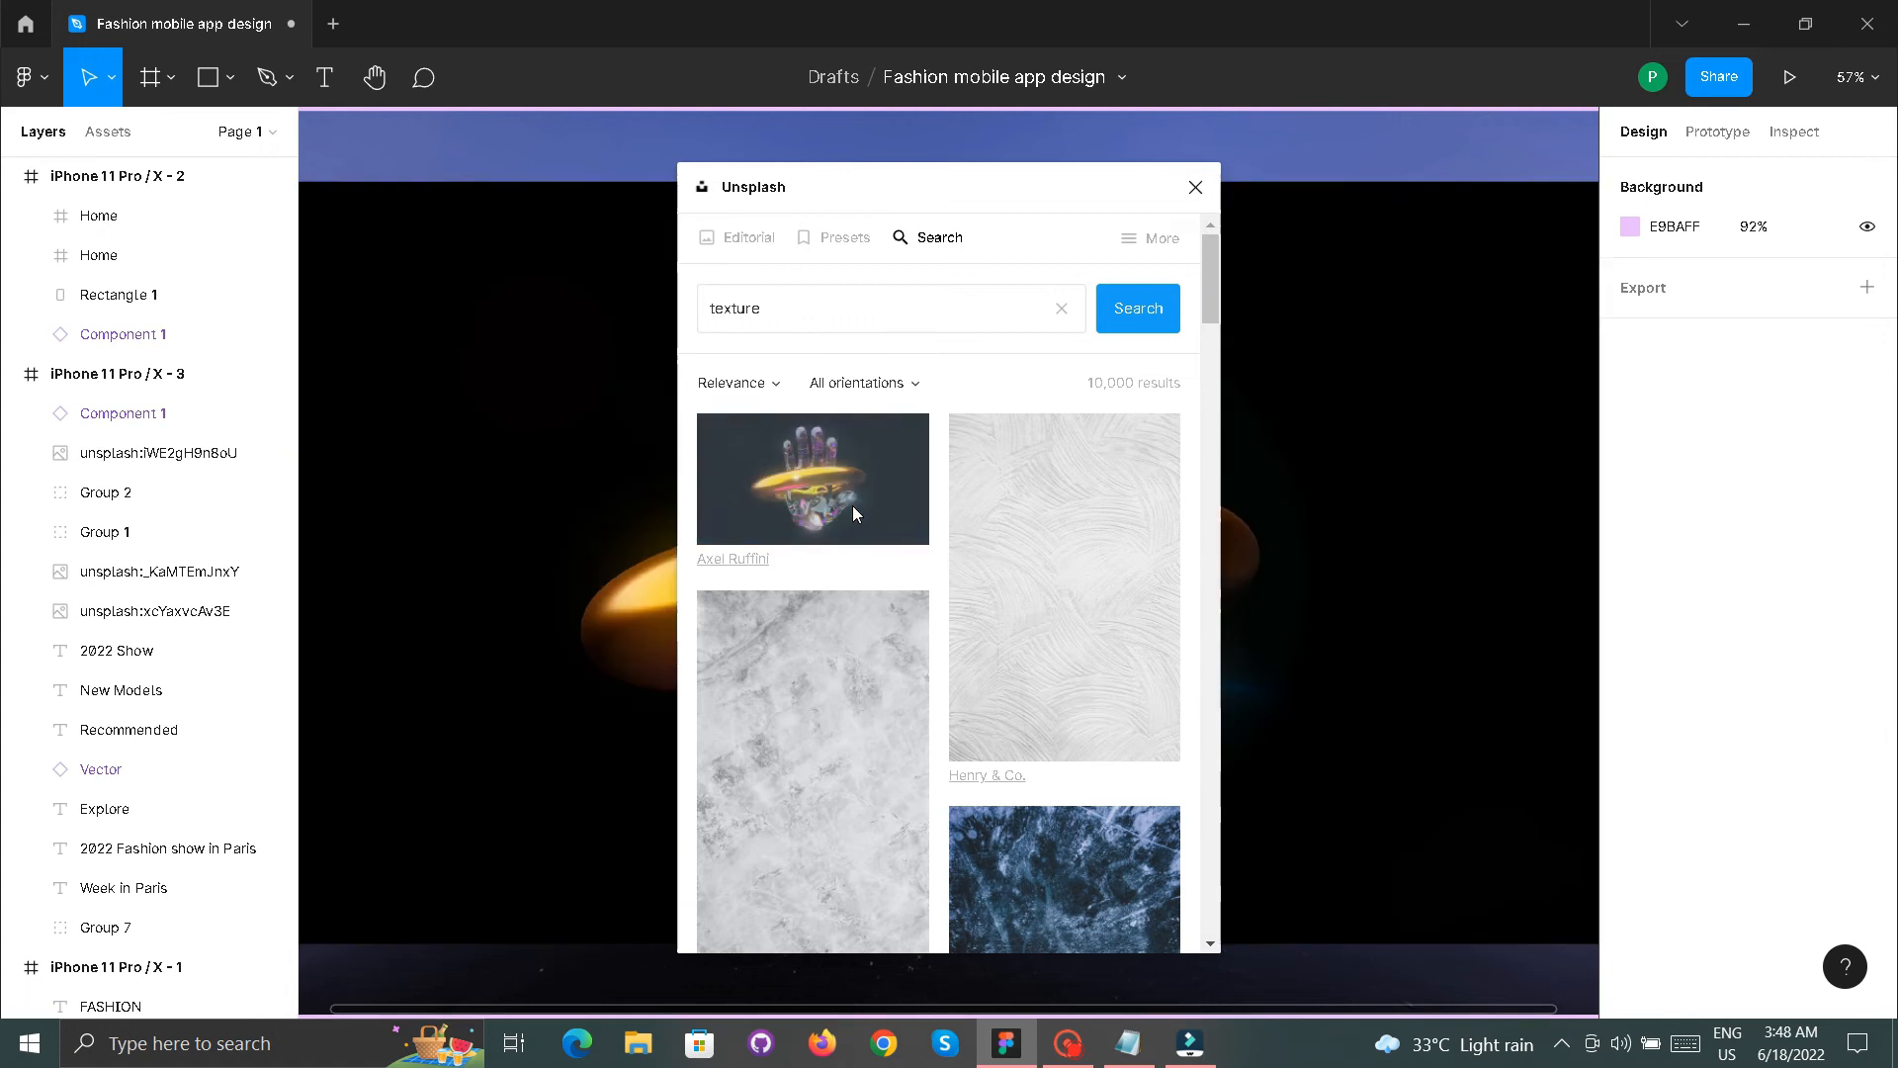
left_click(1195, 187)
- Scale the golden-disc hand image down to about 328 × 247 and the mountain beach photo to about 371 × 247
scroll(1039, 450, "down", 3)
scroll(1038, 450, "down", 1)
left_click_drag(1323, 688, 1017, 545)
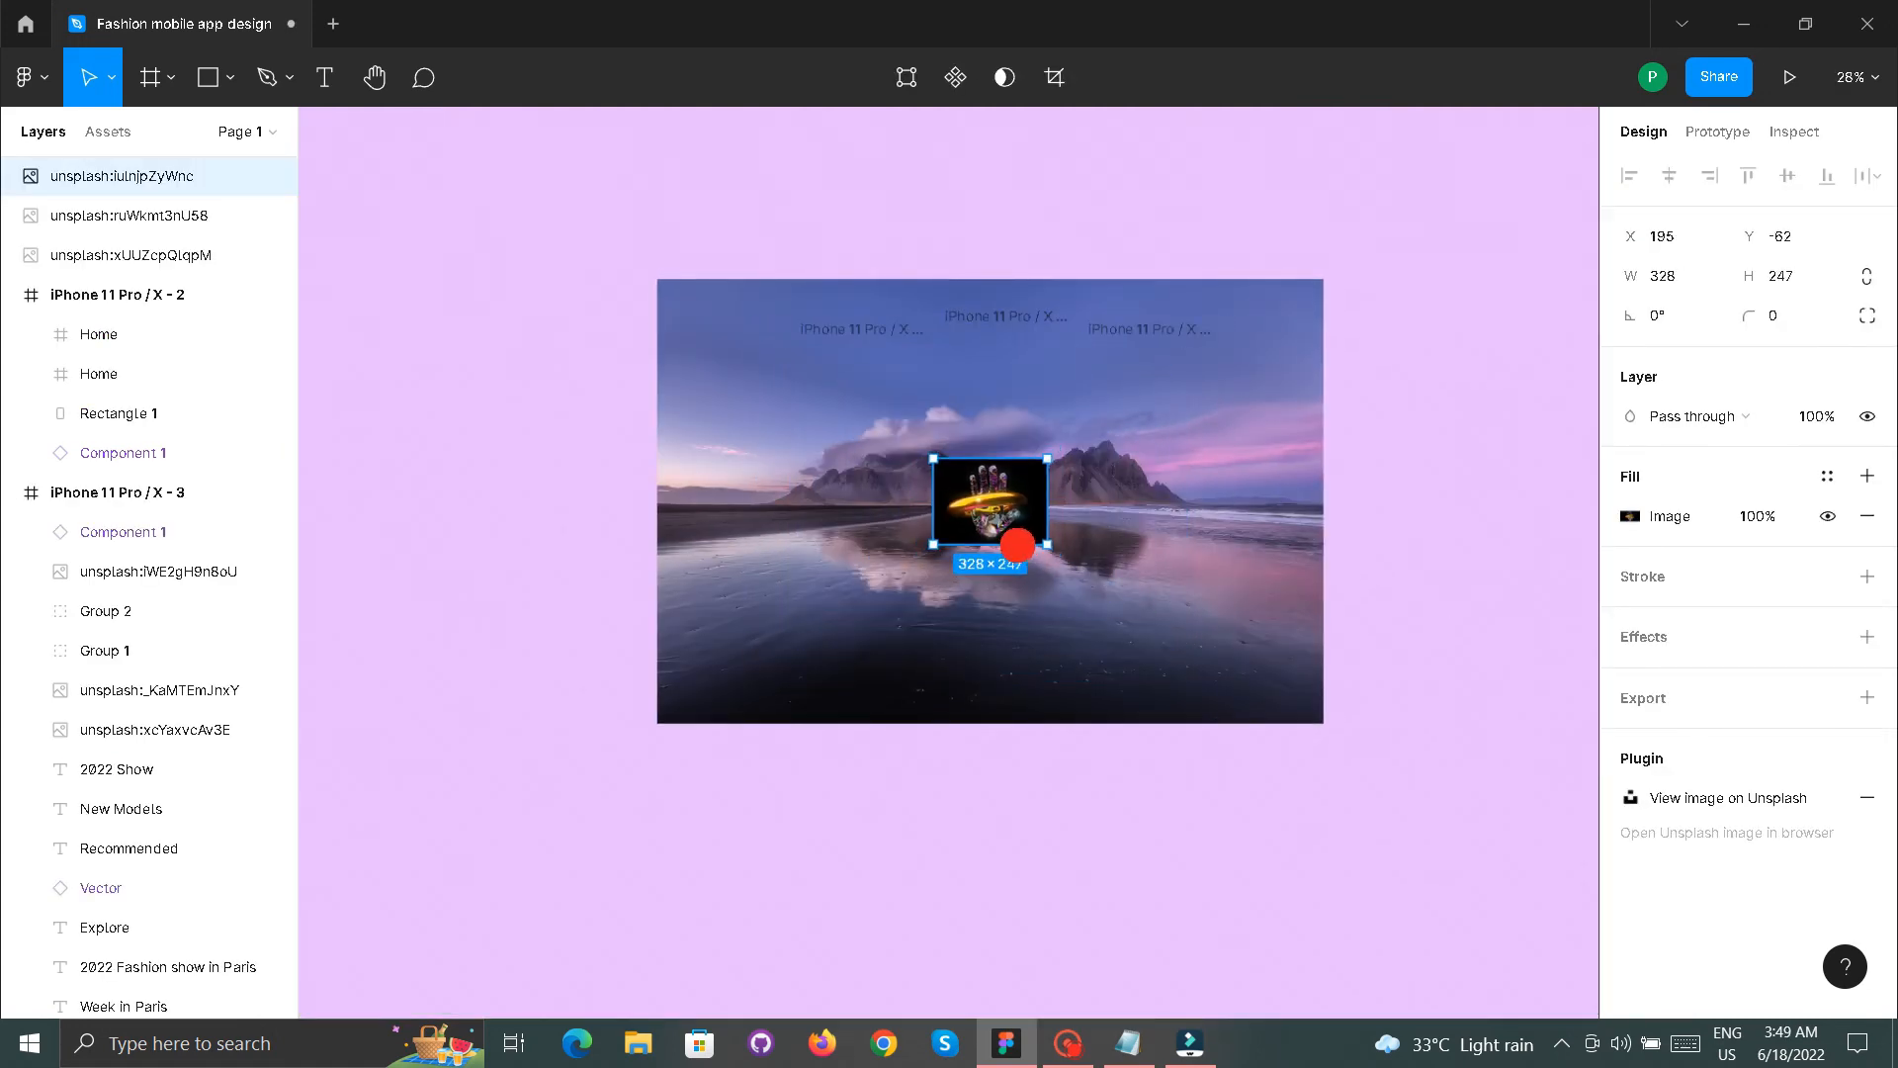
left_click(1234, 623)
left_click_drag(1323, 729, 1050, 543)
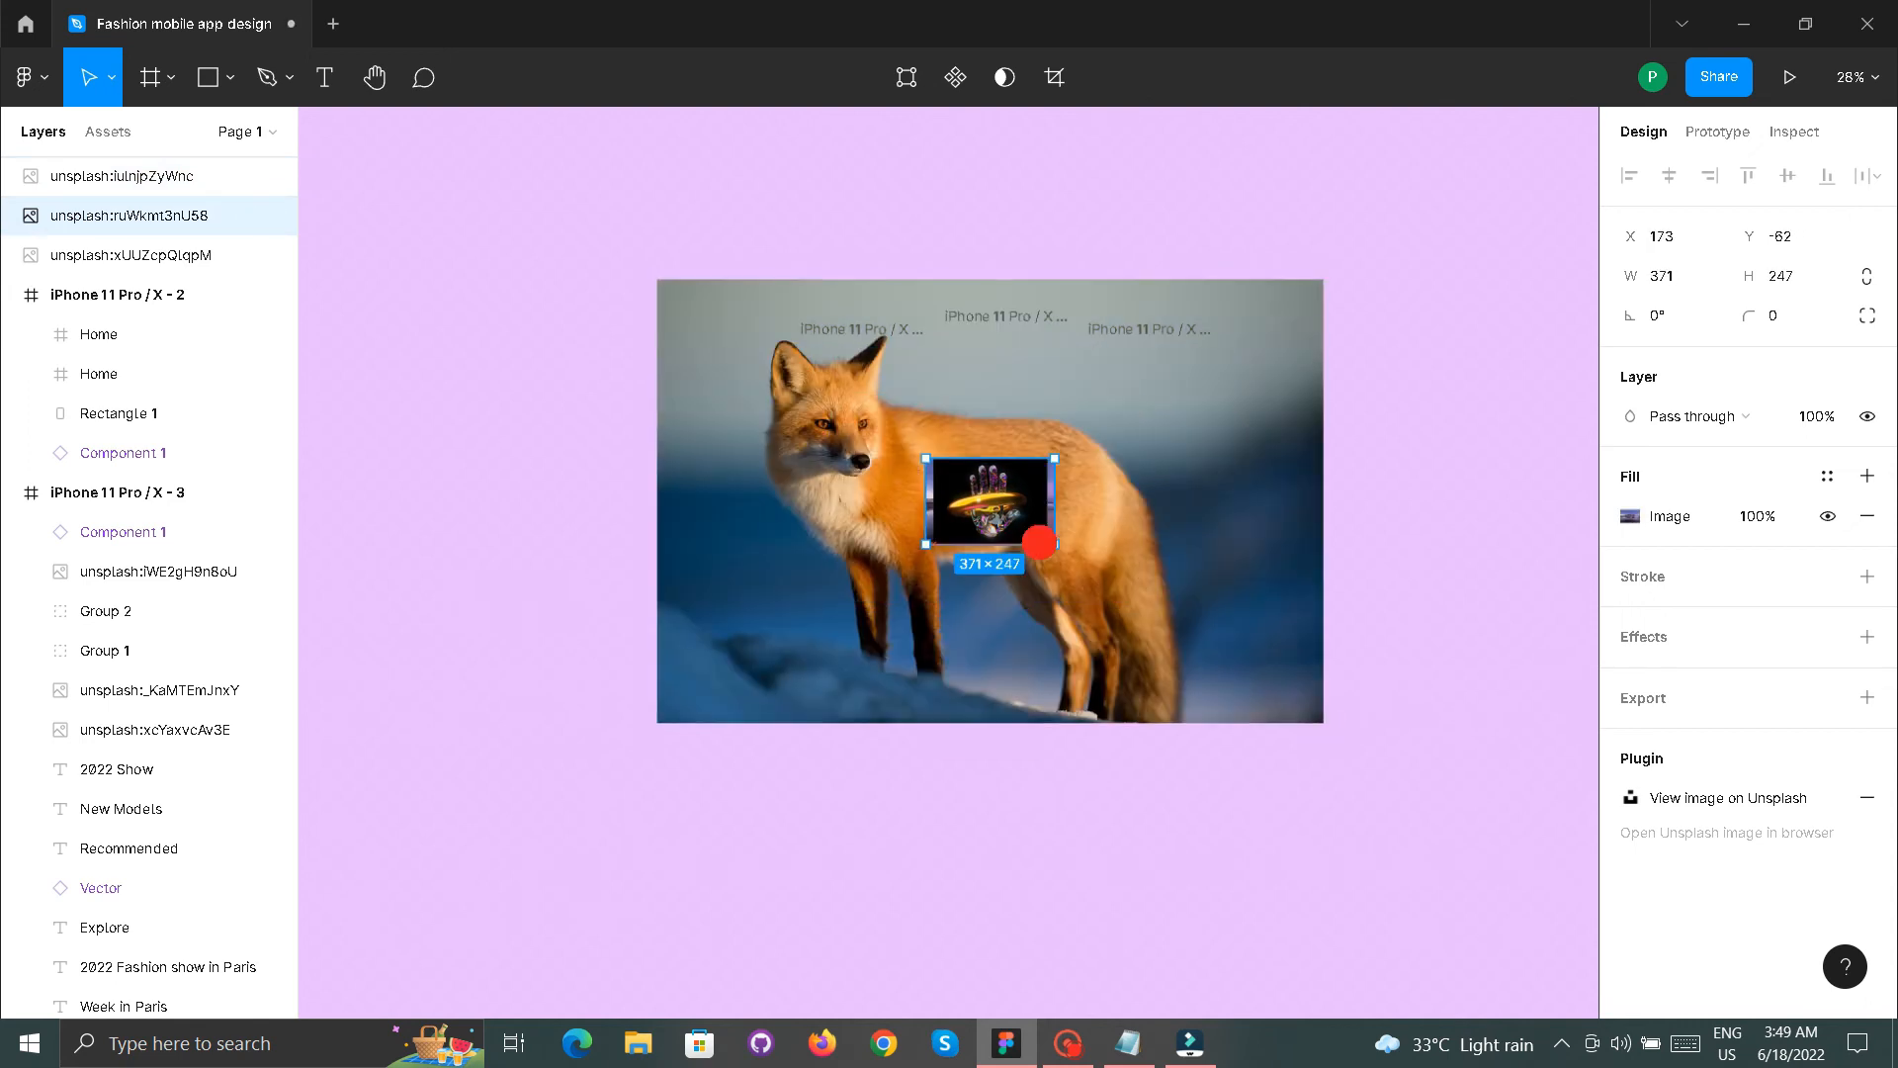
- Fit the fox photo near the top of the iPhone 11 Pro / X - 1 frame at about 368 × 245 with corner radius 50
left_click(1186, 613)
left_click_drag(1307, 716, 782, 396)
scroll(989, 475, "up", 5)
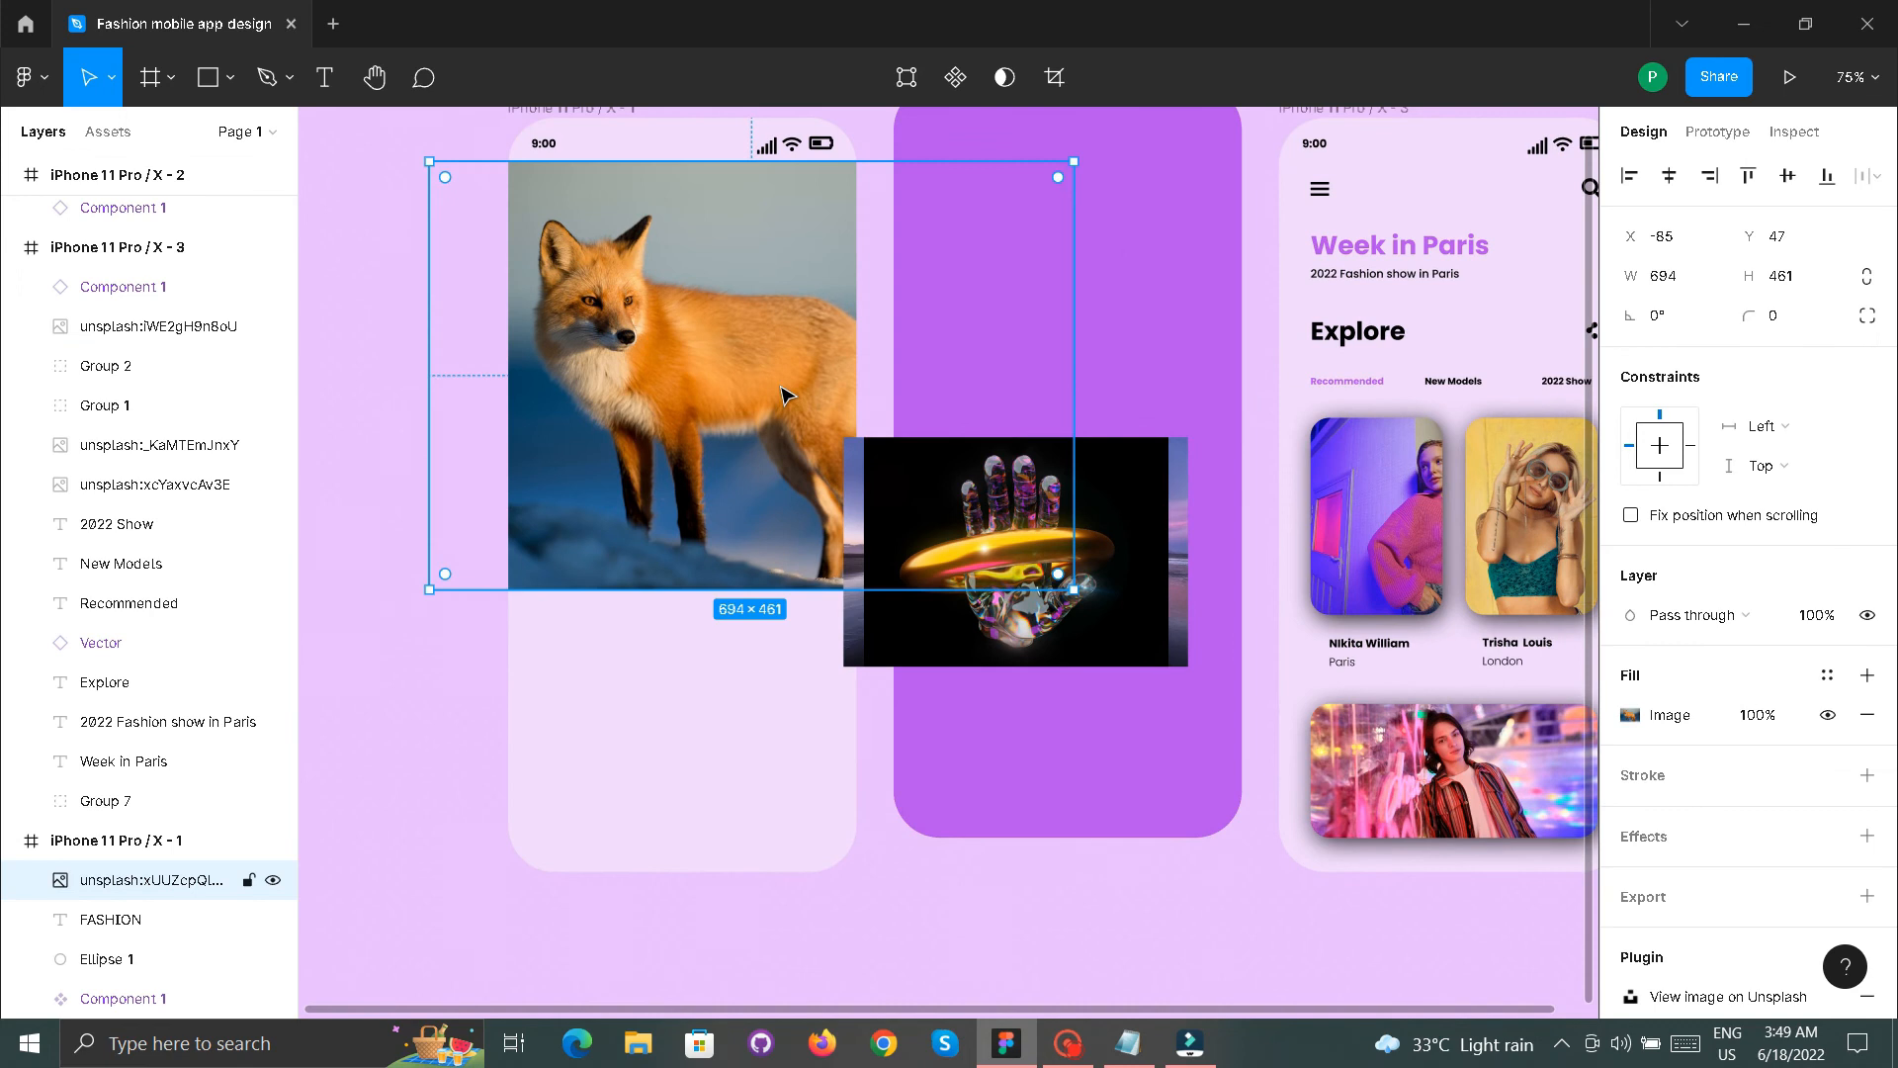
left_click_drag(1076, 588, 844, 437)
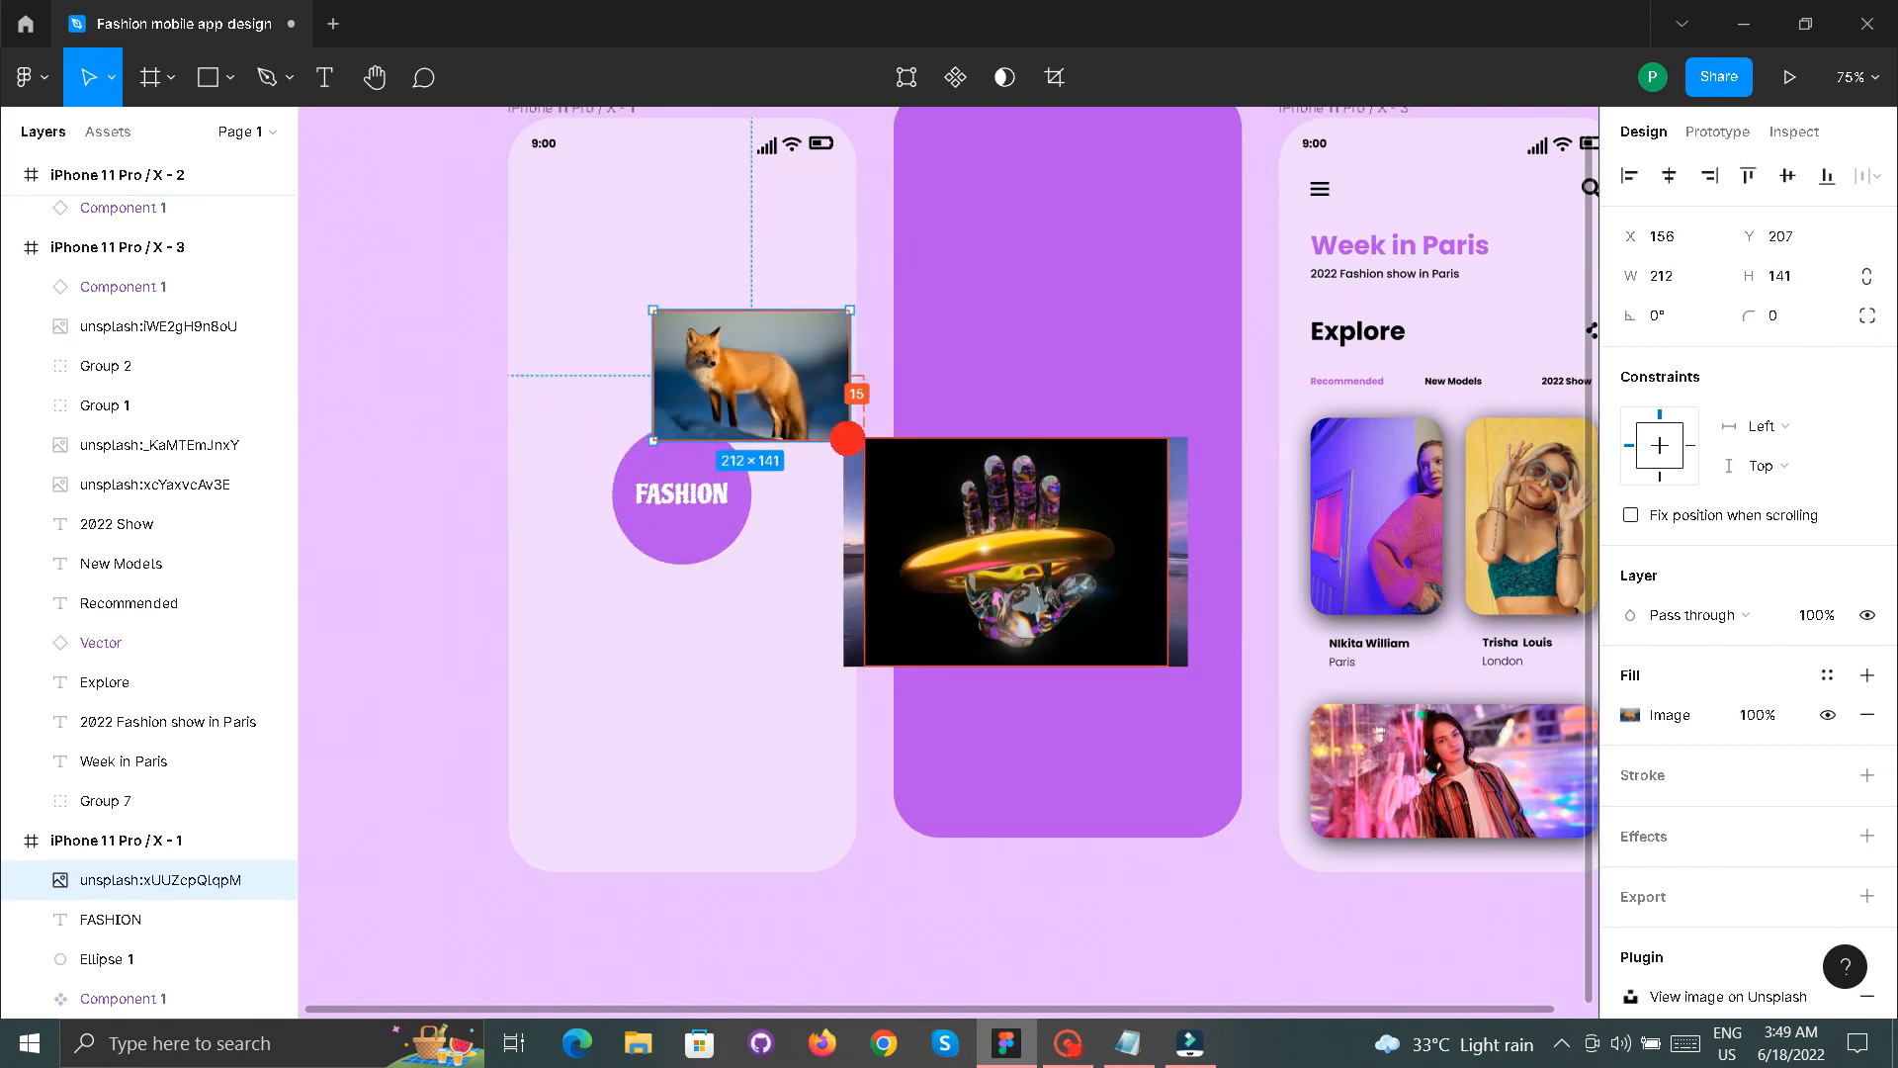
left_click_drag(764, 378, 676, 334)
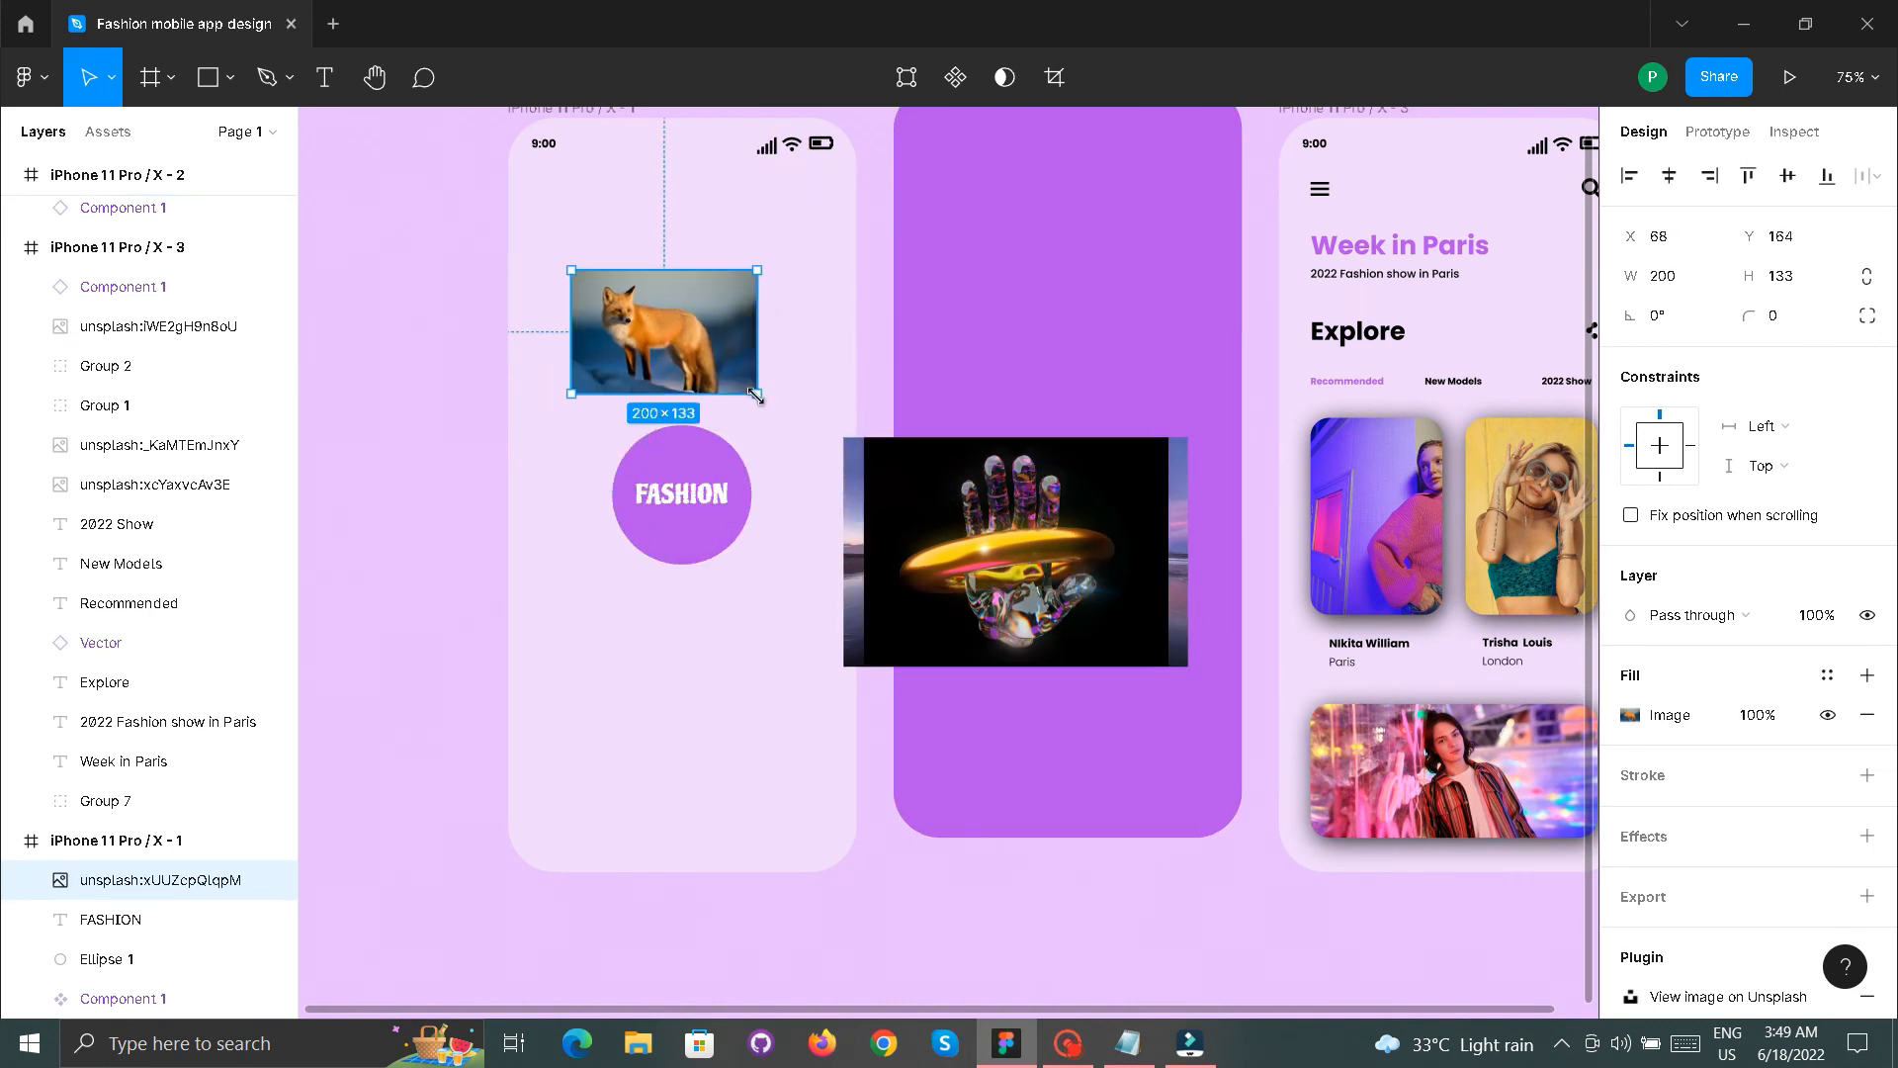
mouse_move(756, 396)
left_mouse_down()
mouse_move(835, 448)
mouse_move(759, 399)
left_mouse_up()
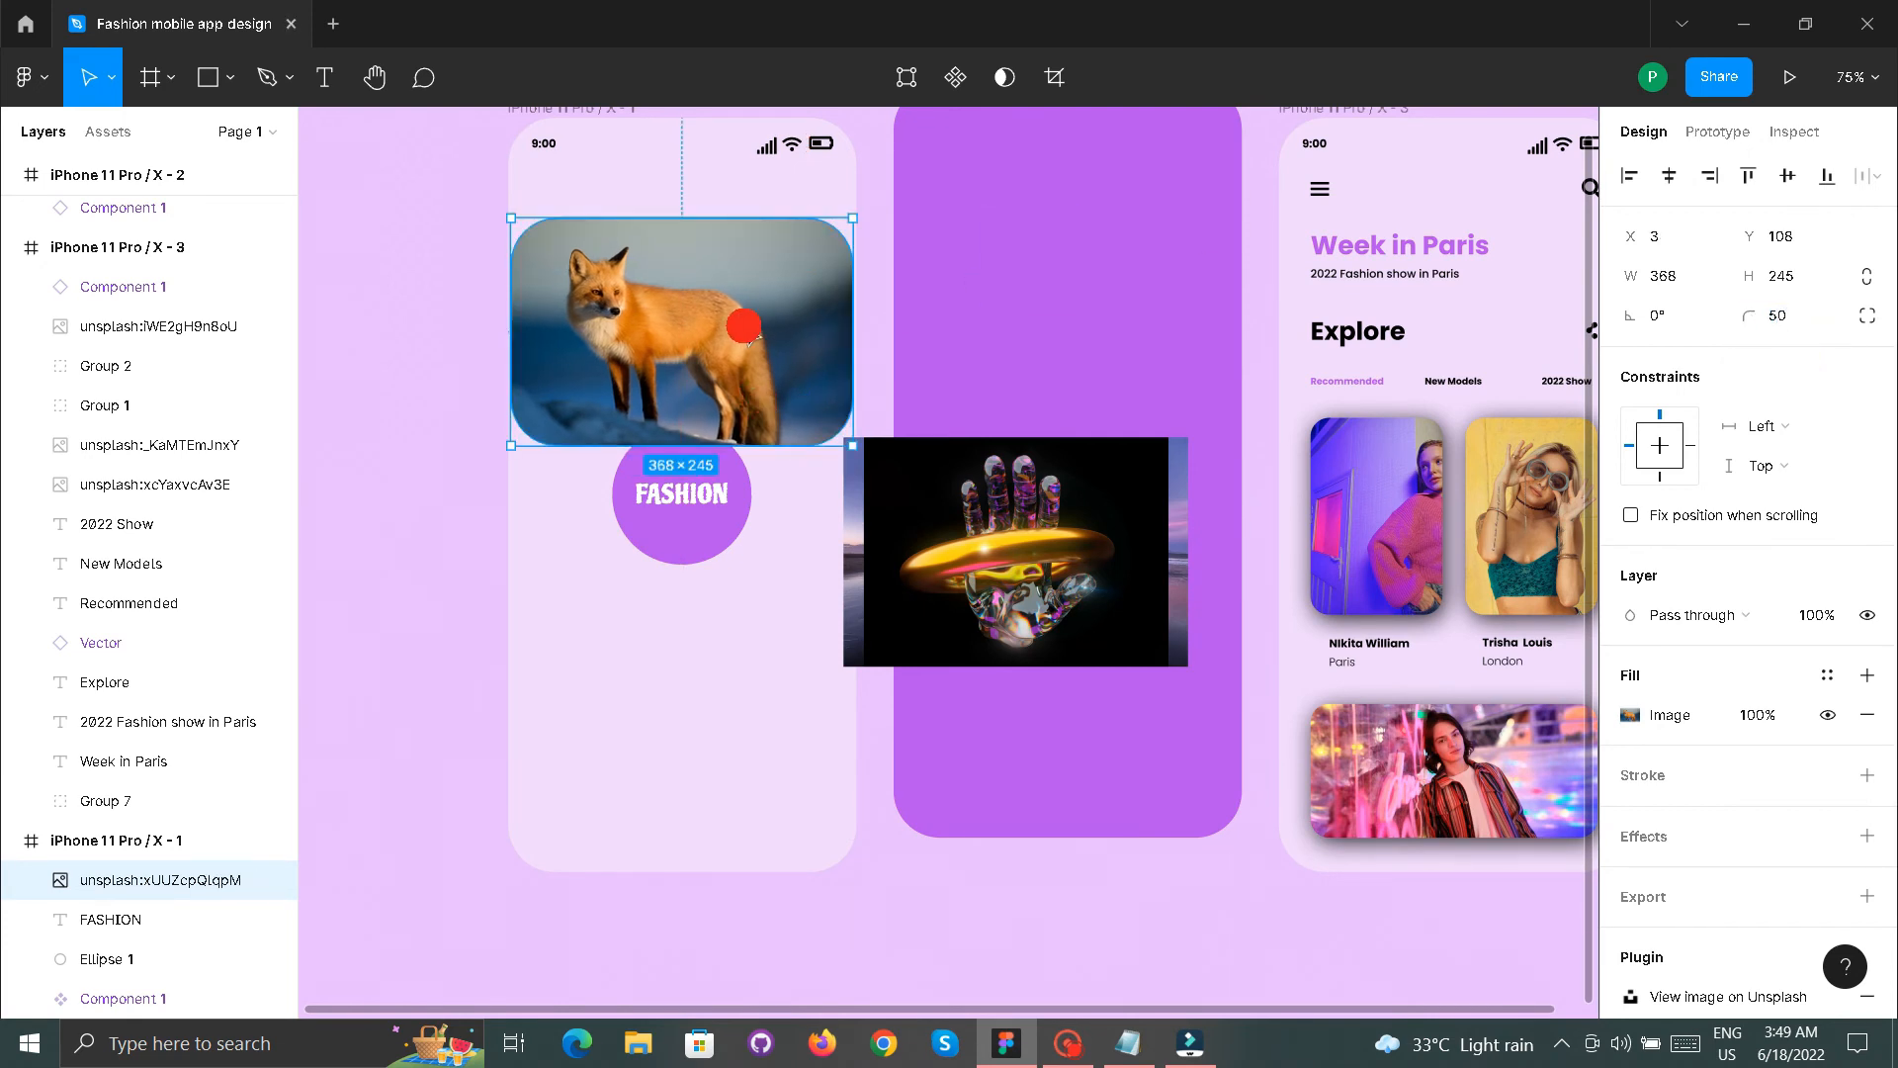
left_click_drag(743, 325, 748, 296)
- Move the golden-disc hand image onto the iPhone 11 Pro / X - 1 frame, set its corner radius to 100, and shift it lower
left_click(1072, 587)
left_click_drag(1071, 588, 737, 600)
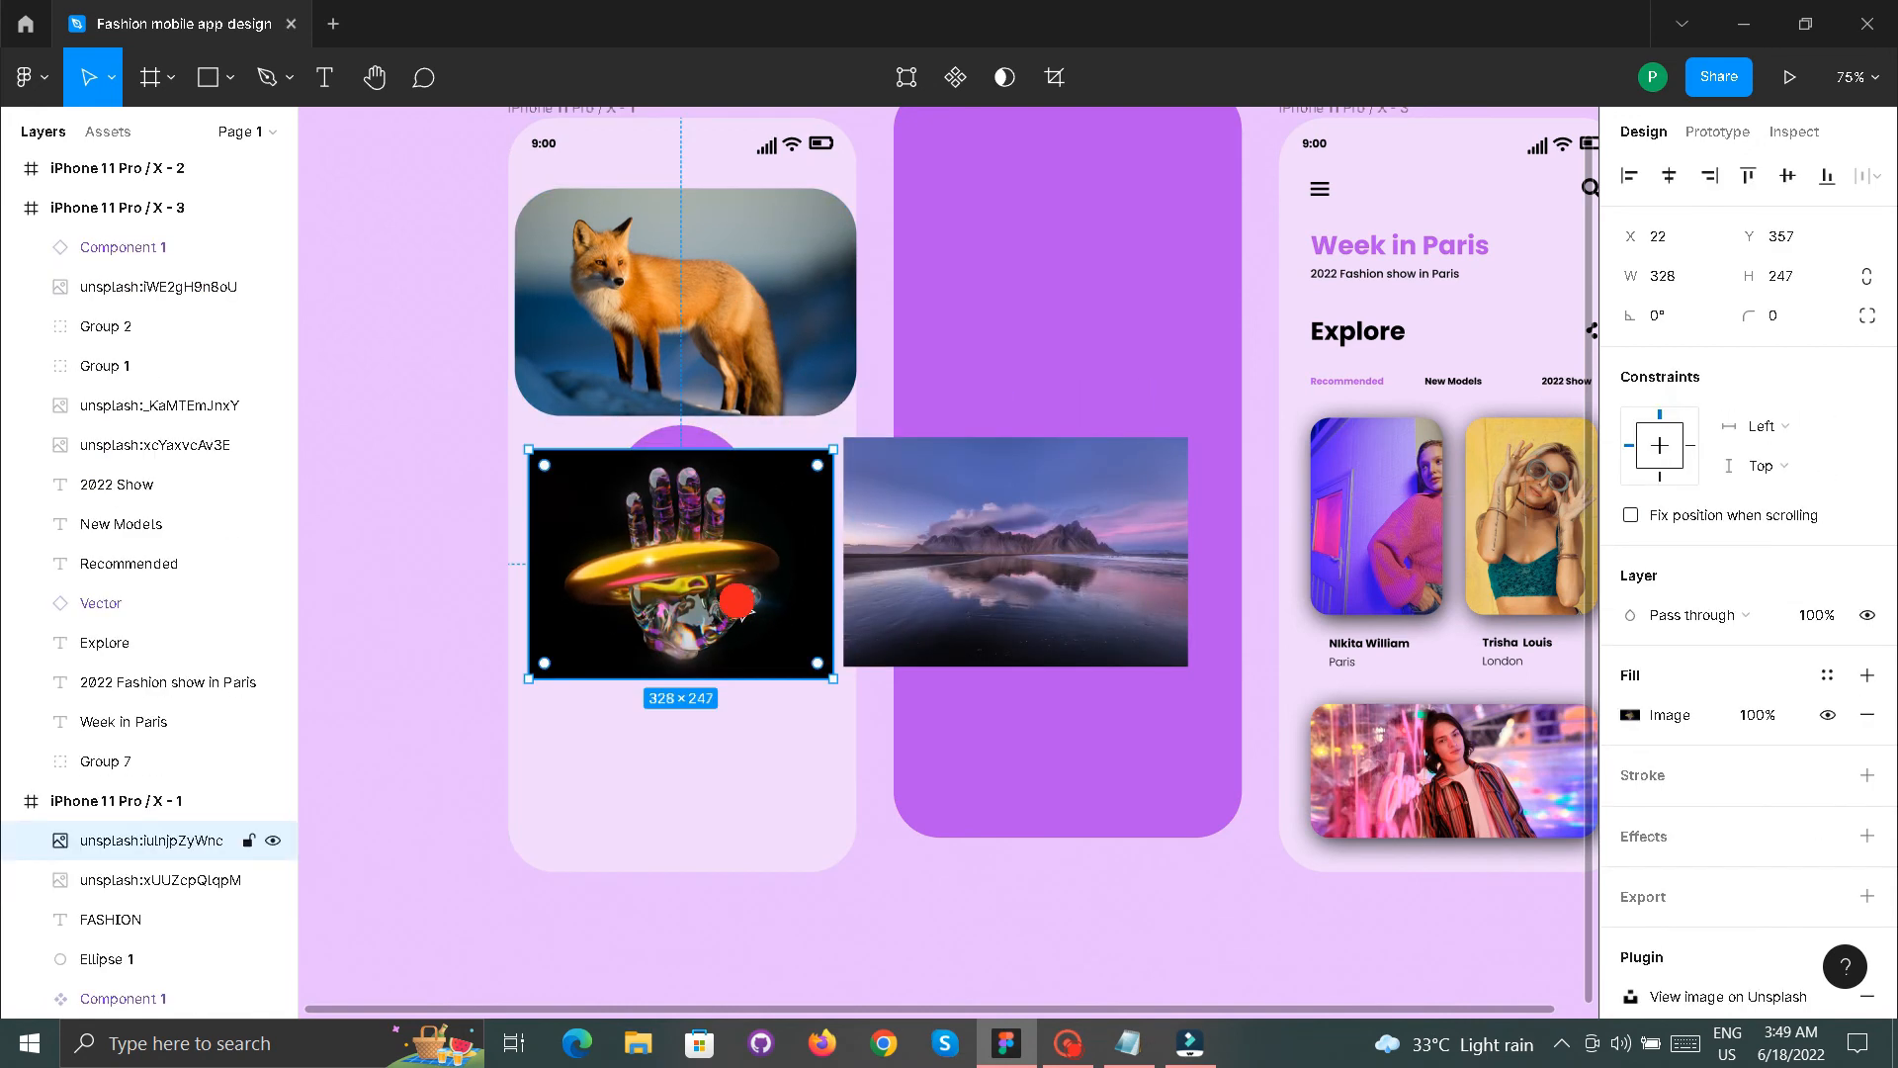
double_click(737, 601)
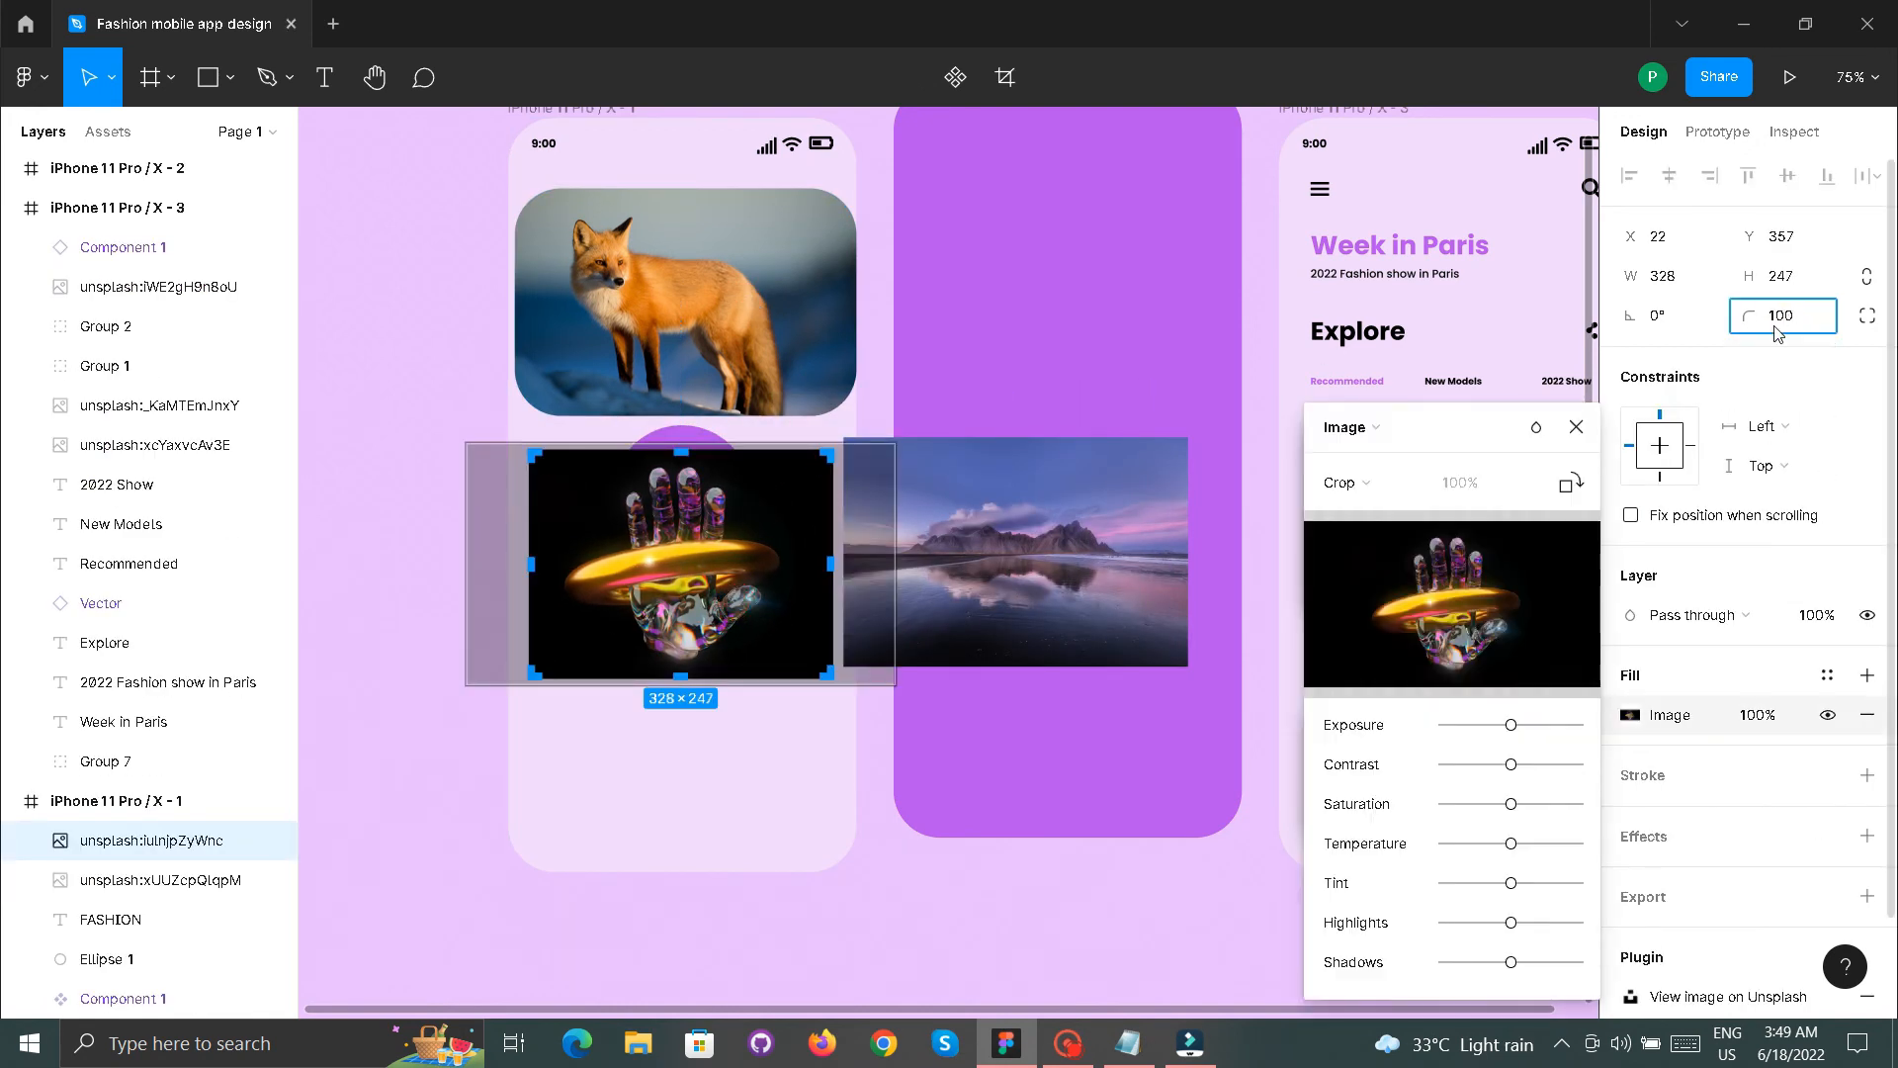
left_click(1780, 343)
left_click_drag(727, 578, 714, 702)
- Move the mountain beach photo onto the iPhone 11 Pro / X - 1 frame with the fox and hand images
left_click_drag(1060, 556, 705, 443)
left_click_drag(873, 576, 805, 541)
left_click(802, 678)
scroll(803, 678, "down", 5)
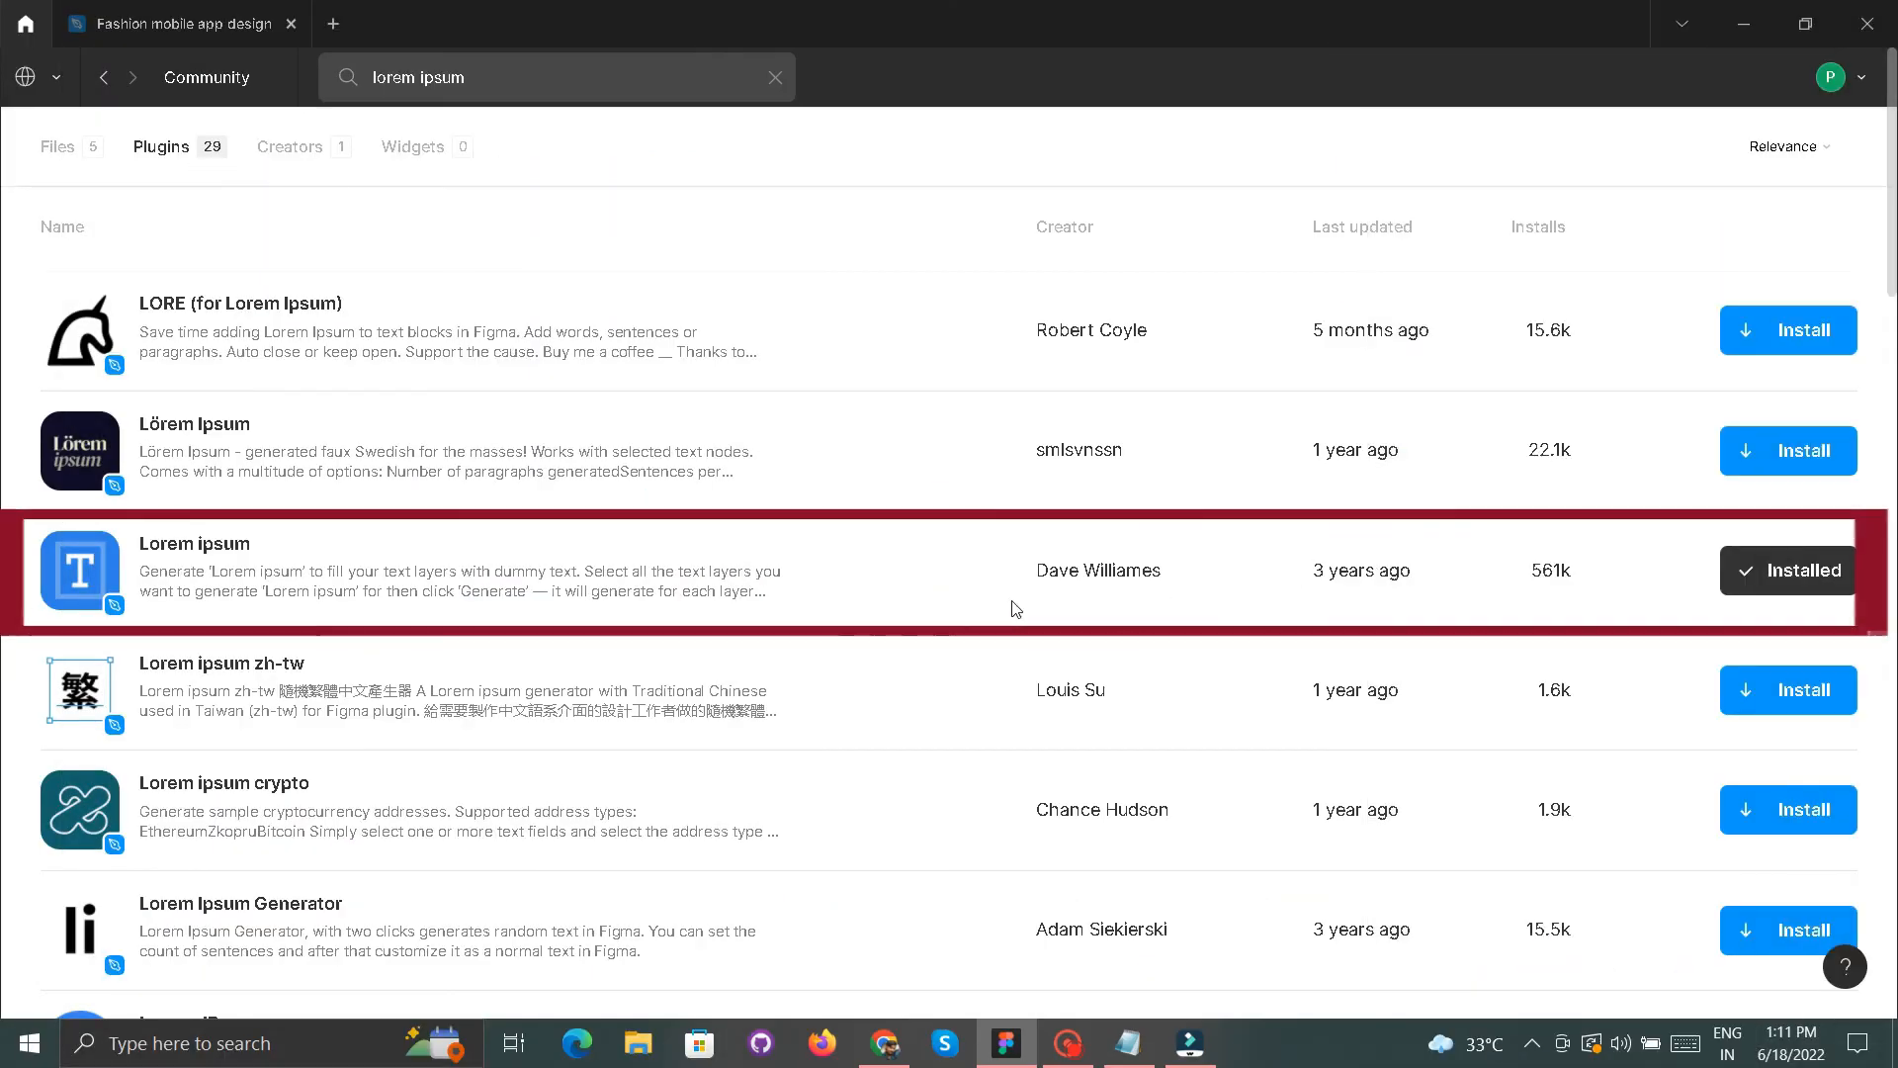
- Return to the Fashion mobile app design file and start a text layer on the purple iPhone 11 Pro / X - 2 frame
scroll(1008, 606, "down", 1)
left_click(238, 14)
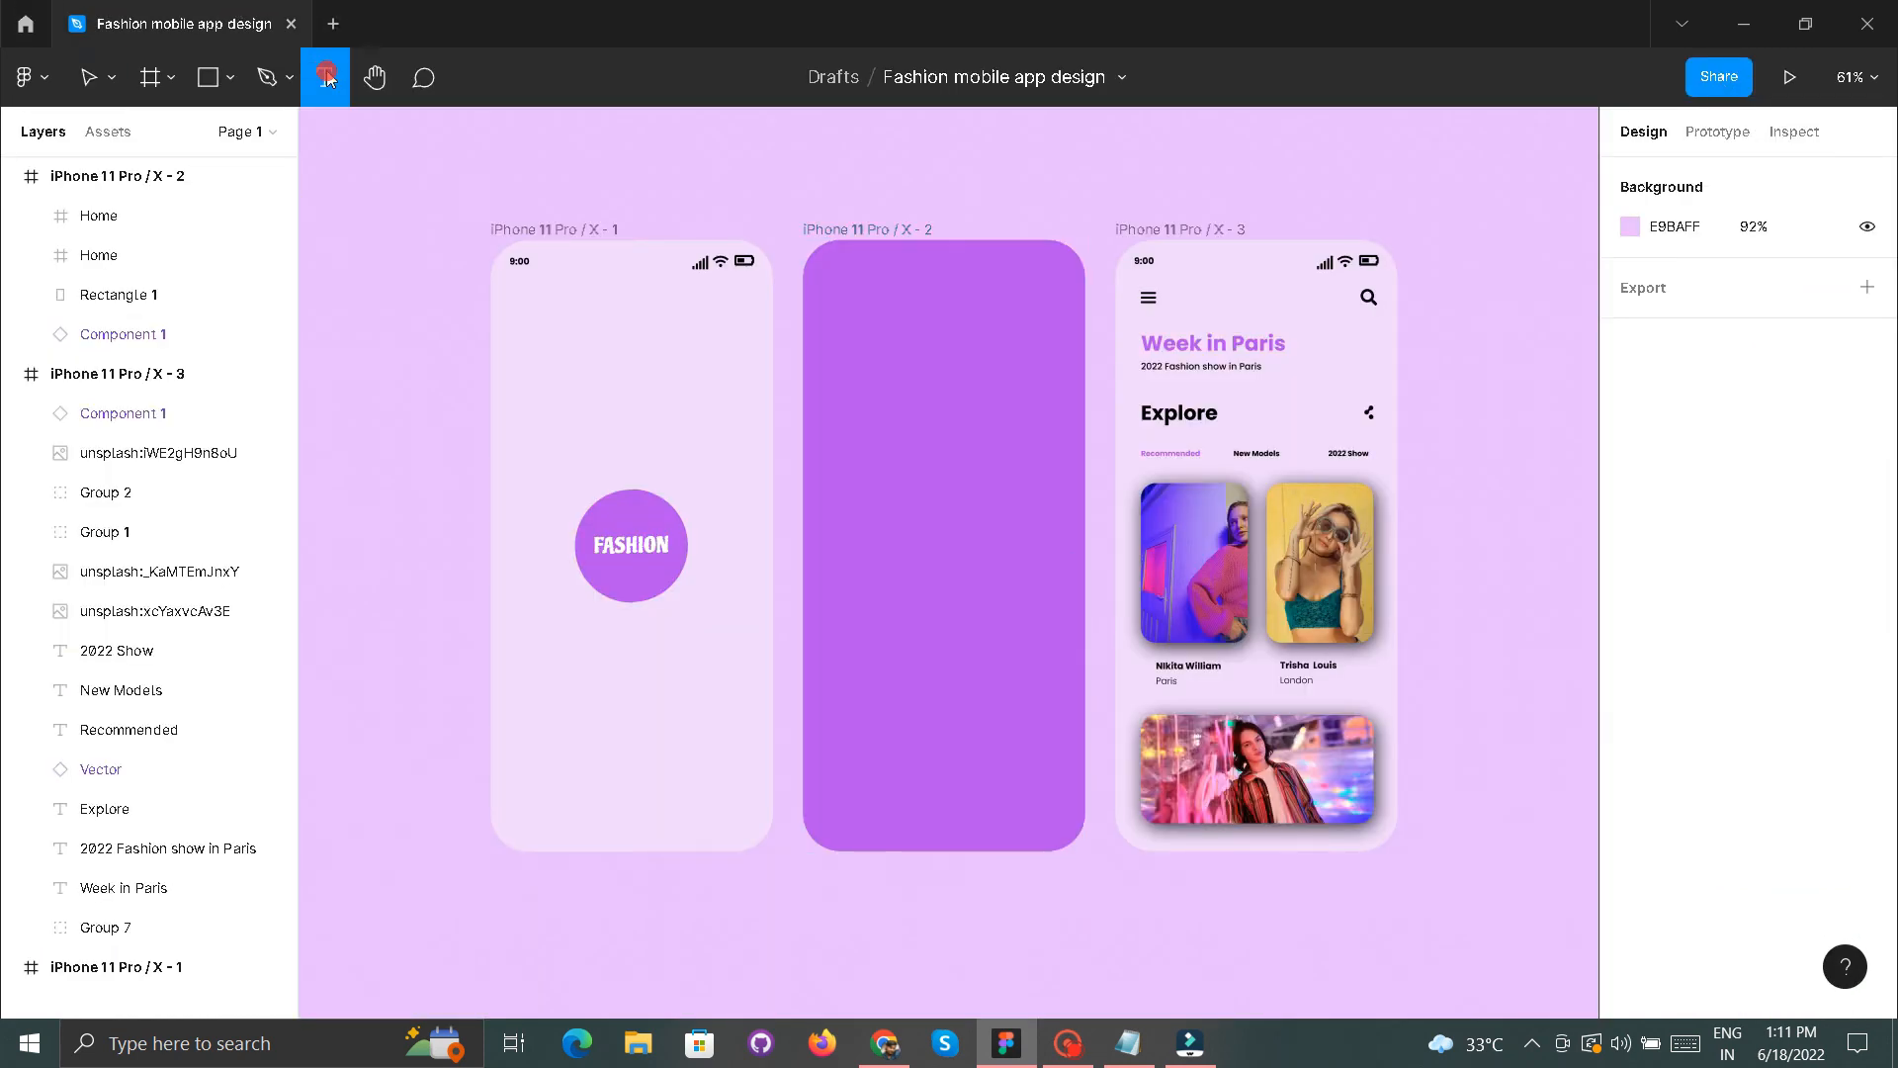
left_click(897, 399)
- Run the Lorem ipsum plugin on the new text layer and generate 4 words of dummy text beginning with "Lorem ipsum"
right_click(892, 395)
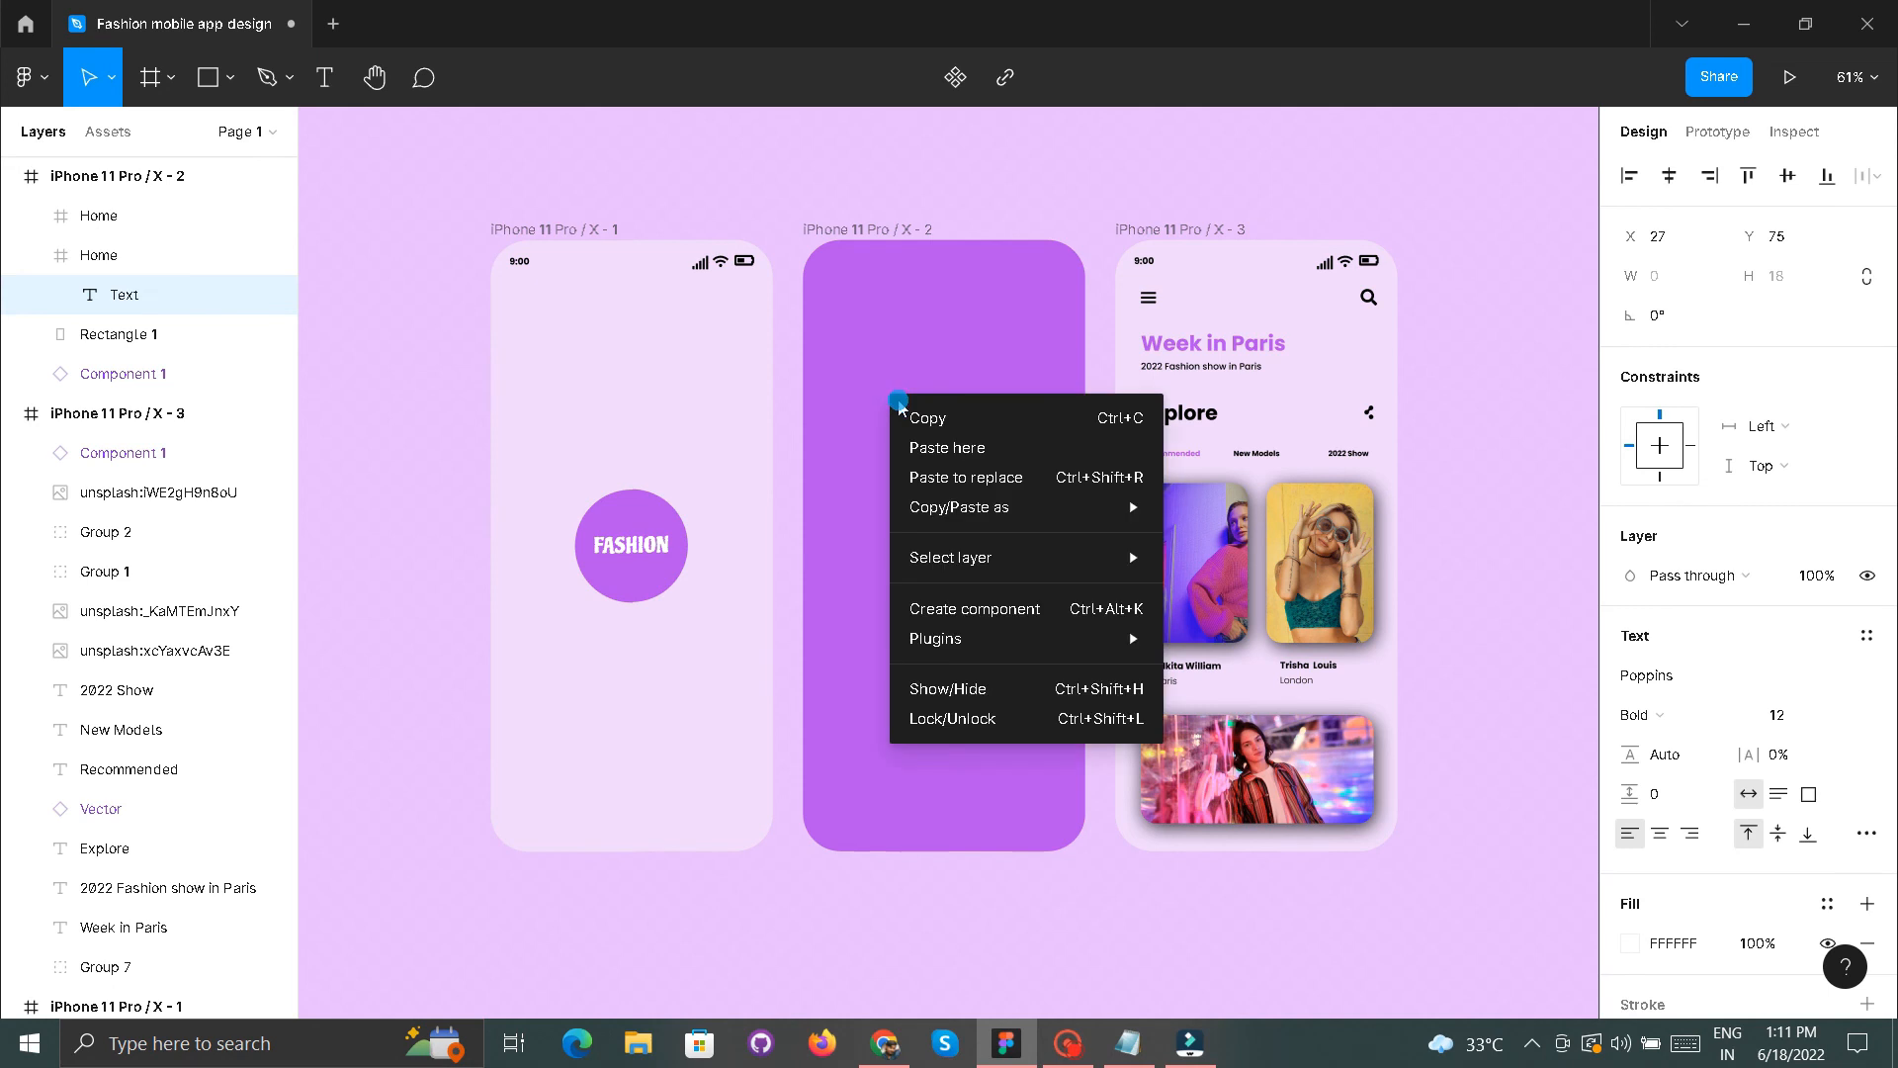
mouse_move(949, 638)
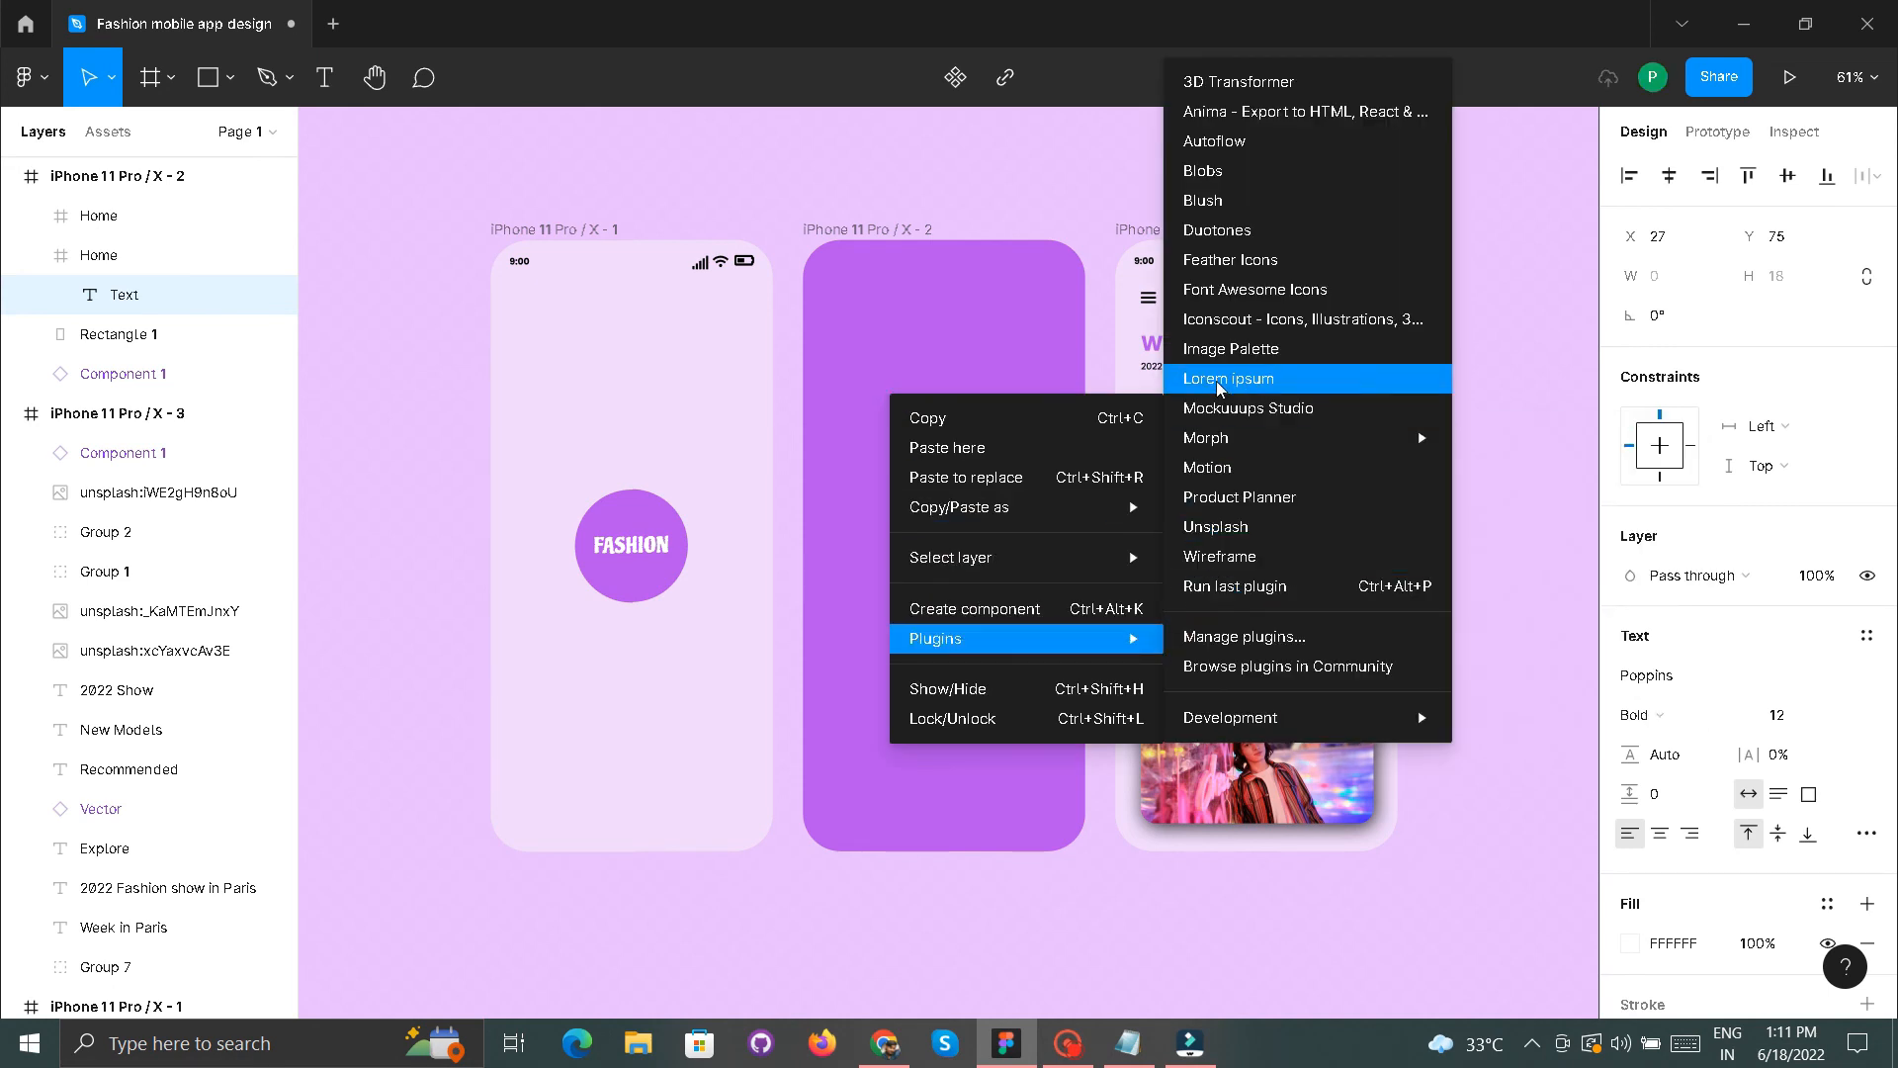
left_click(1229, 378)
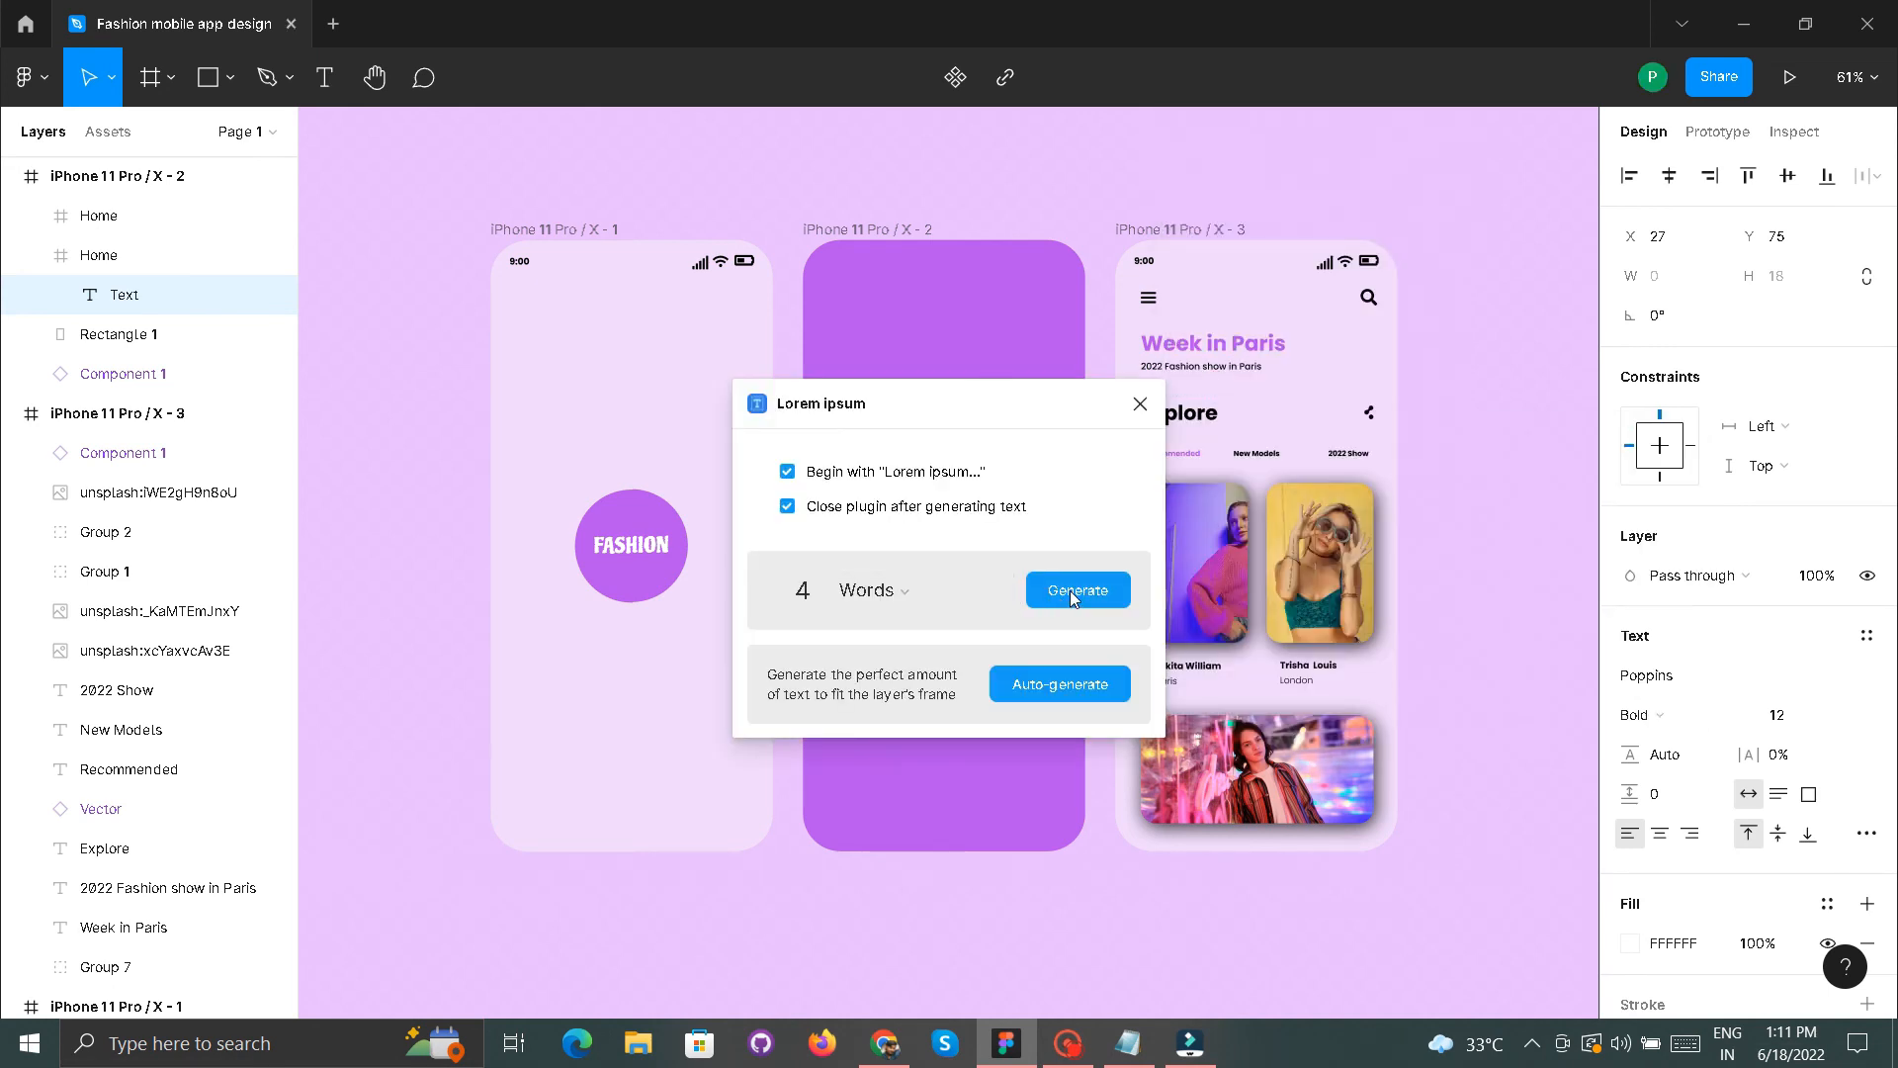
left_click(1070, 590)
scroll(988, 455, "up", 5)
scroll(988, 455, "down", 5)
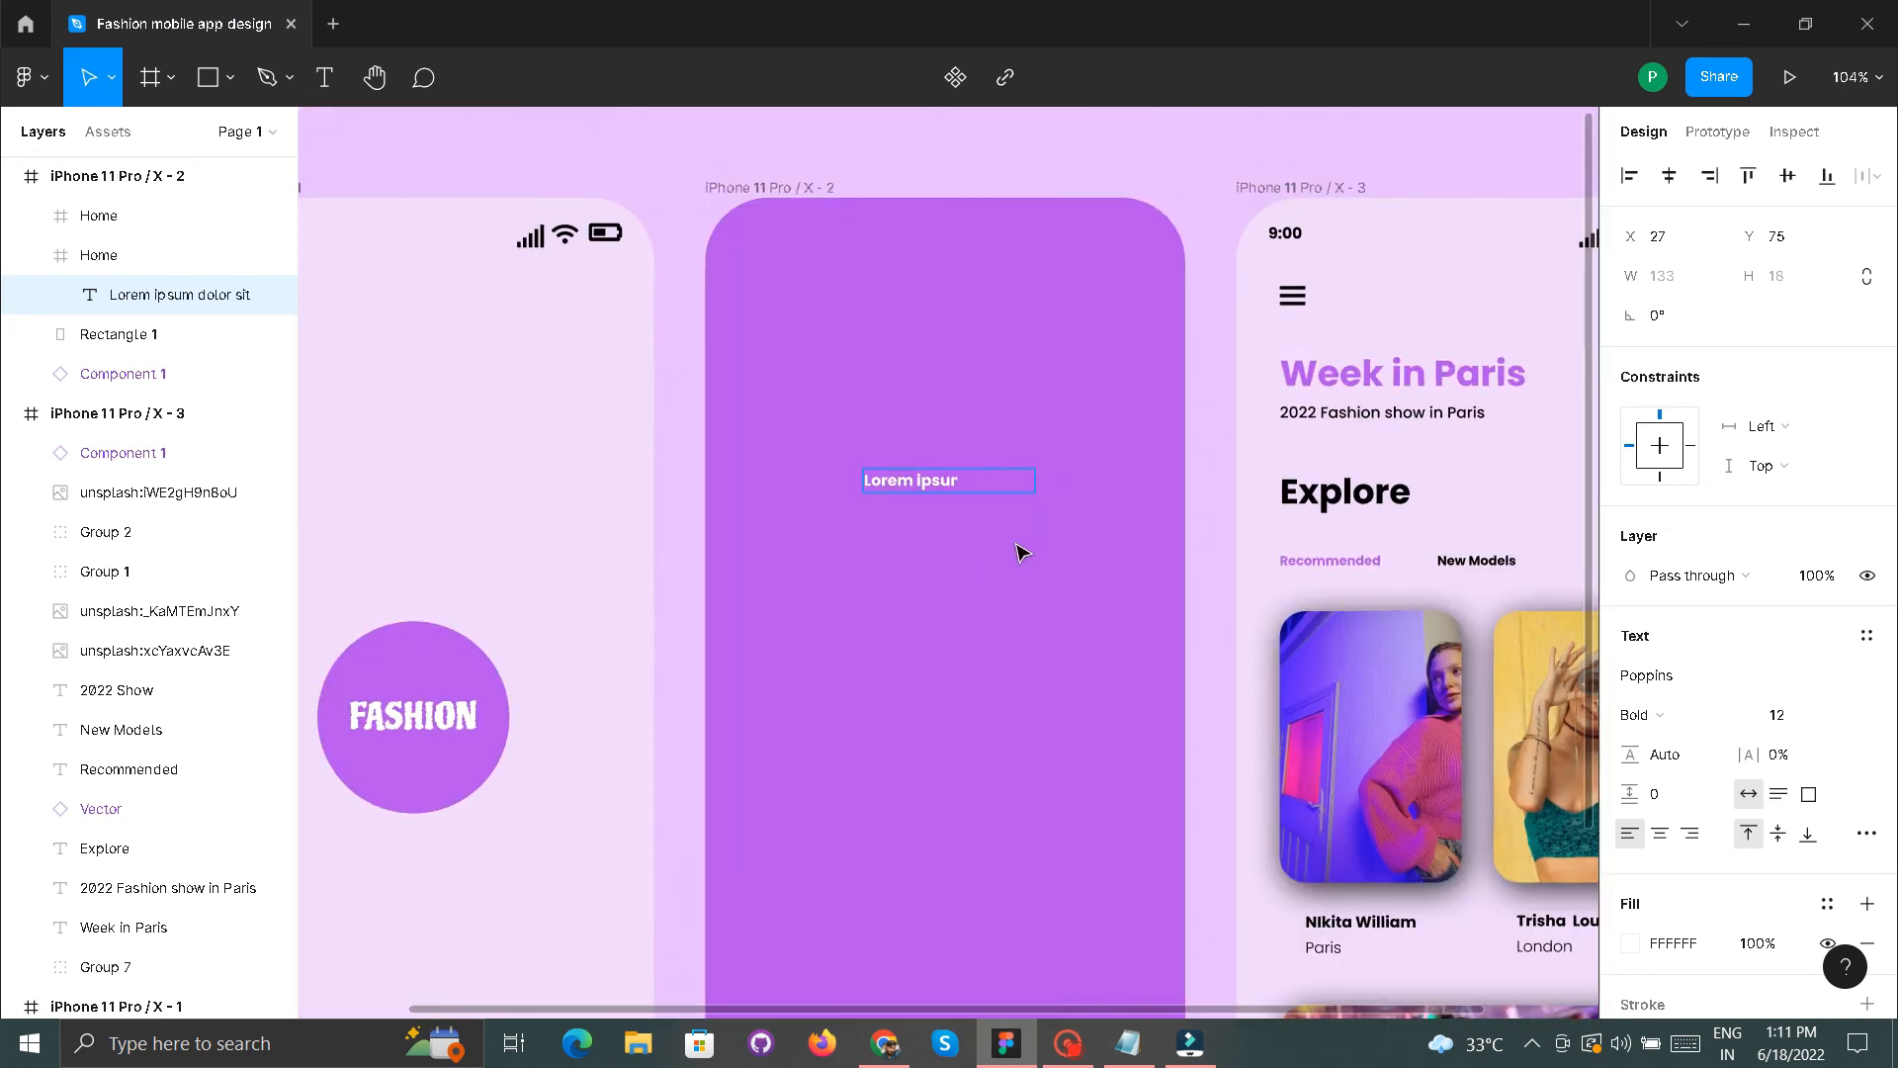
scroll(1018, 549, "down", 3)
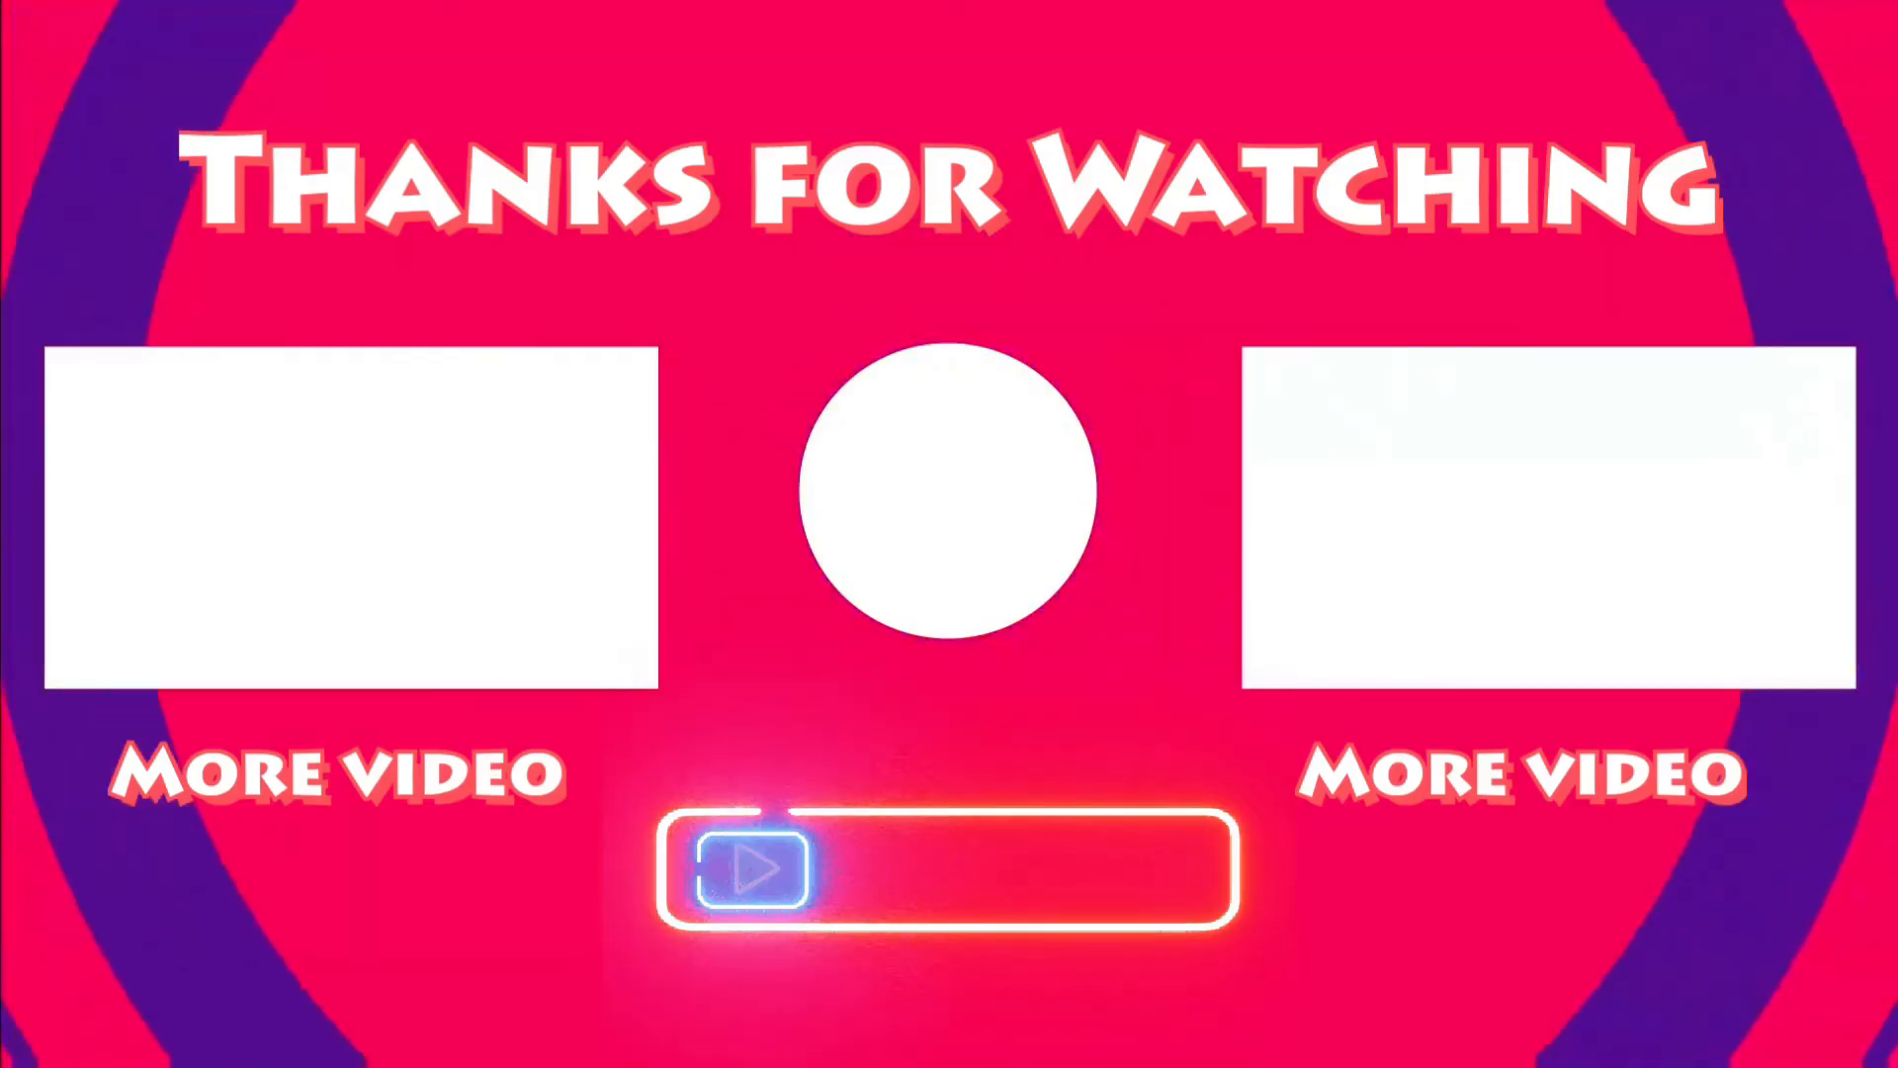